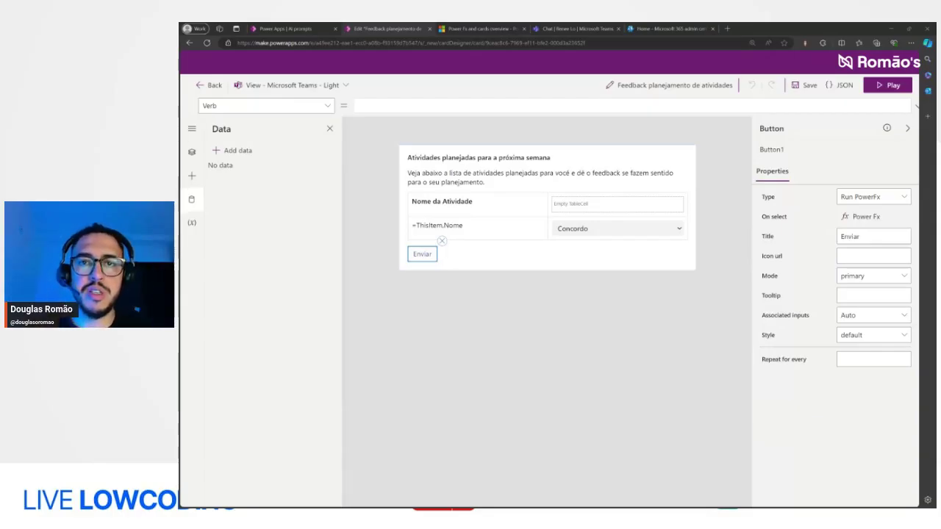
# Save the Feedback planejamento de atividades card and play it
pyautogui.click(889, 85)
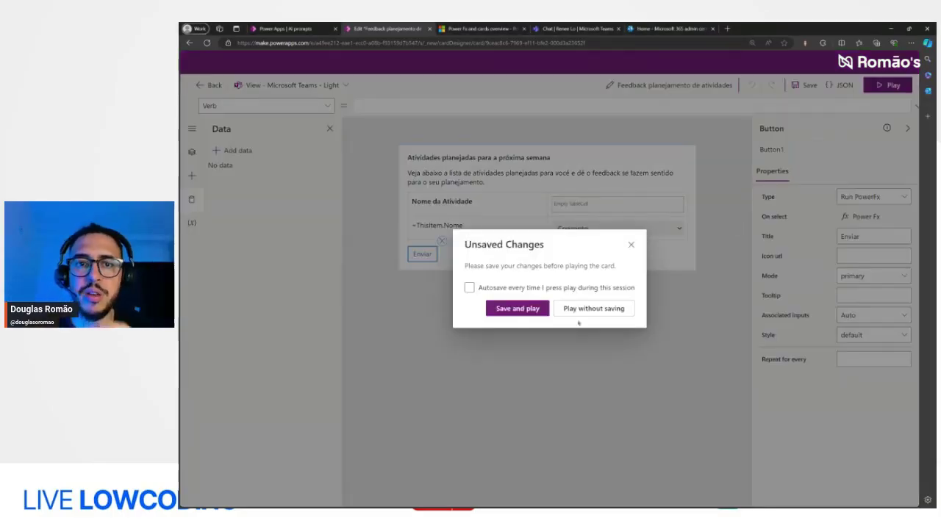
pyautogui.click(517, 309)
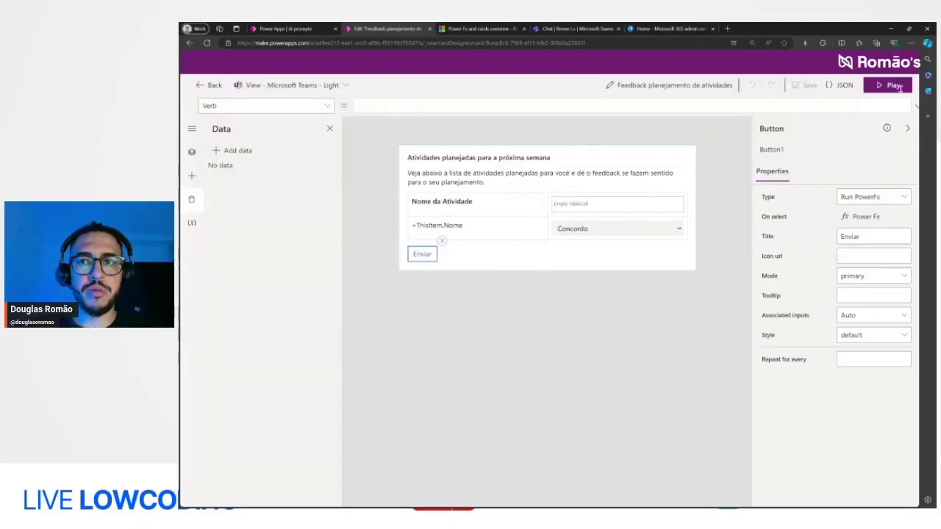
pyautogui.click(895, 85)
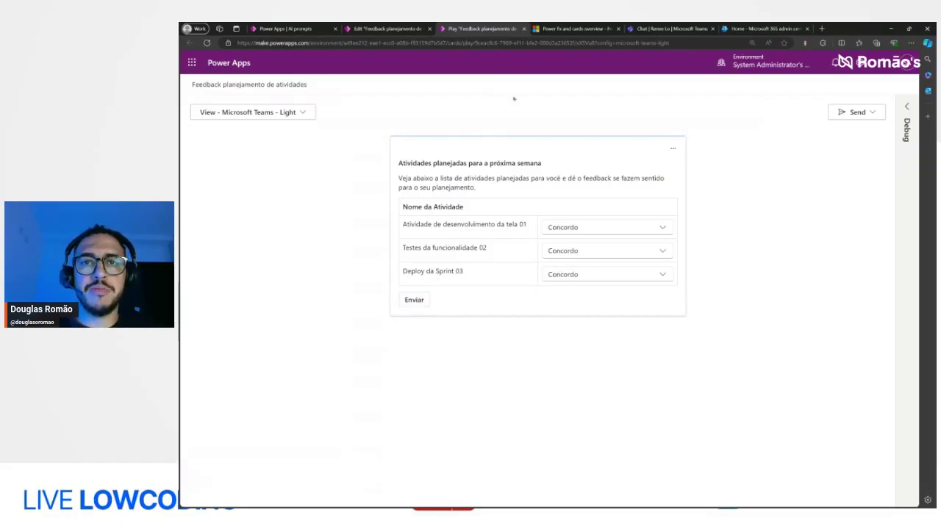
# Open the Formula reference for Cards from the Power Fx and cards overview article and examine the supported functions
pyautogui.click(570, 32)
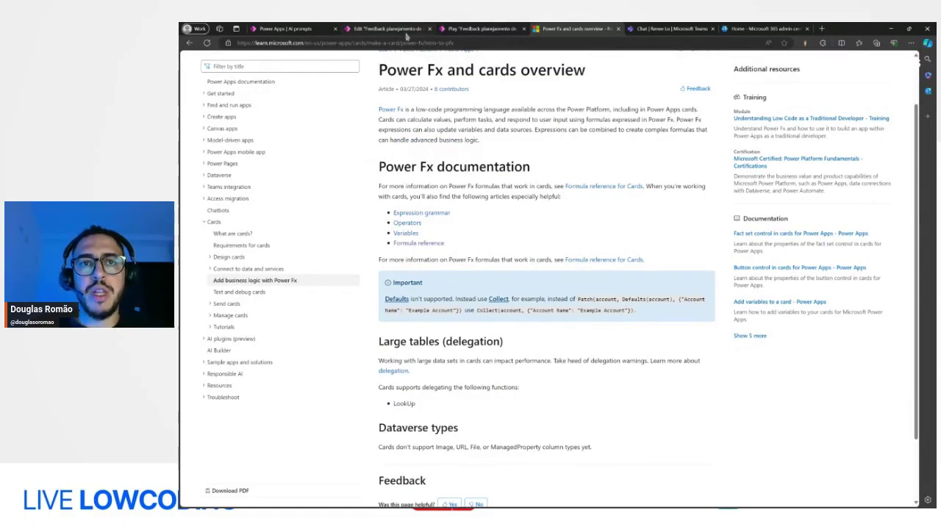
pyautogui.click(408, 29)
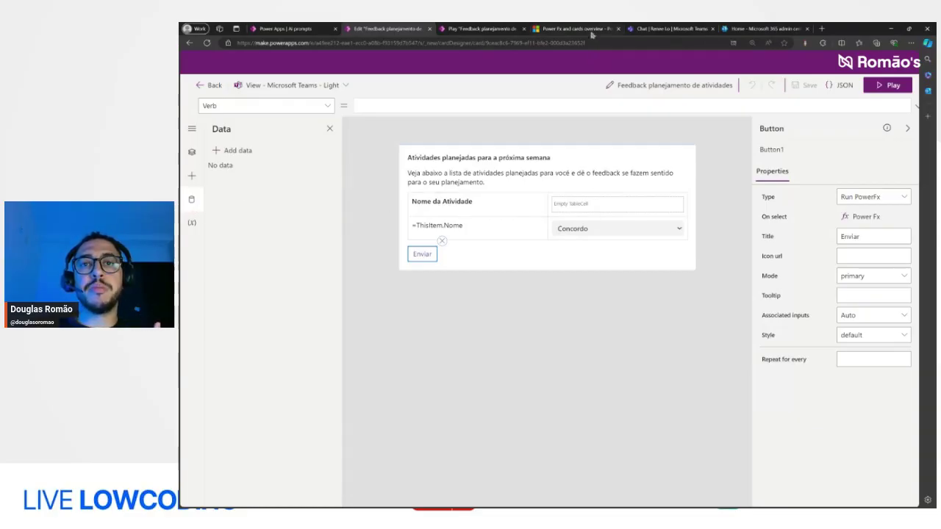
pyautogui.click(560, 30)
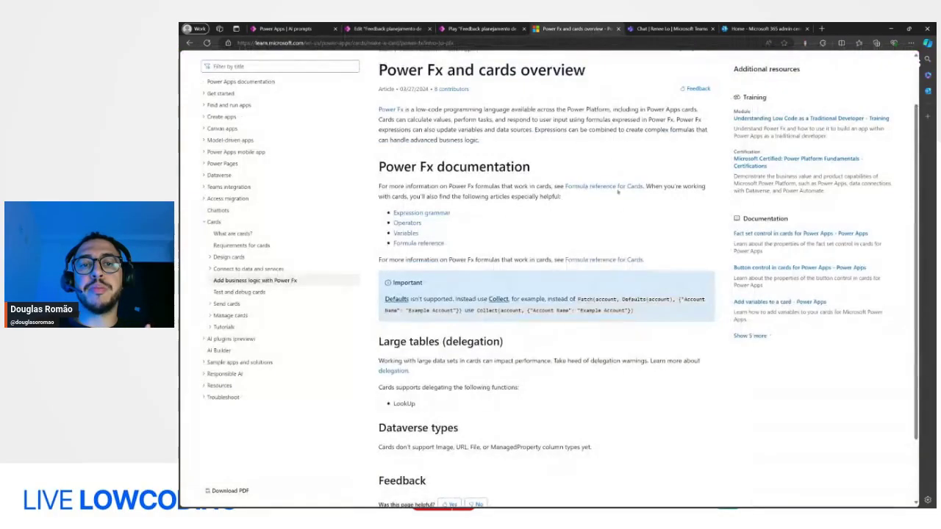
pyautogui.keyDown('ctrl'); pyautogui.click(611, 266); pyautogui.keyUp('ctrl')
pyautogui.click(632, 30)
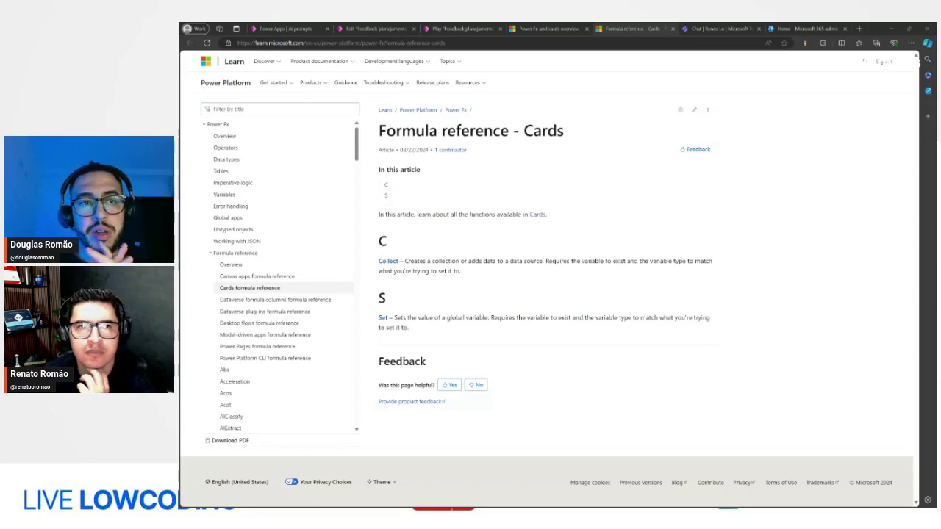
pyautogui.click(613, 37)
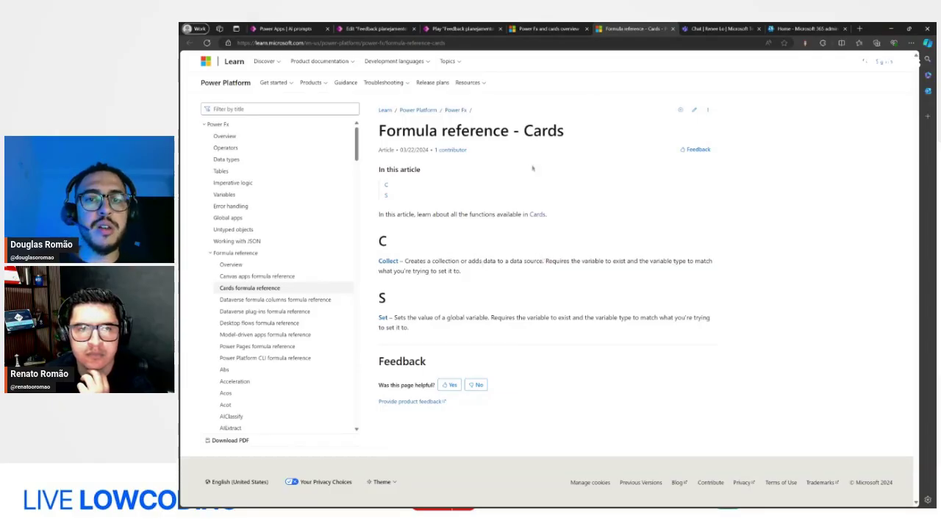
# Read the Power Fx and cards overview notes on Defaults and Collect, large-table delegation, and Dataverse column types
pyautogui.click(532, 30)
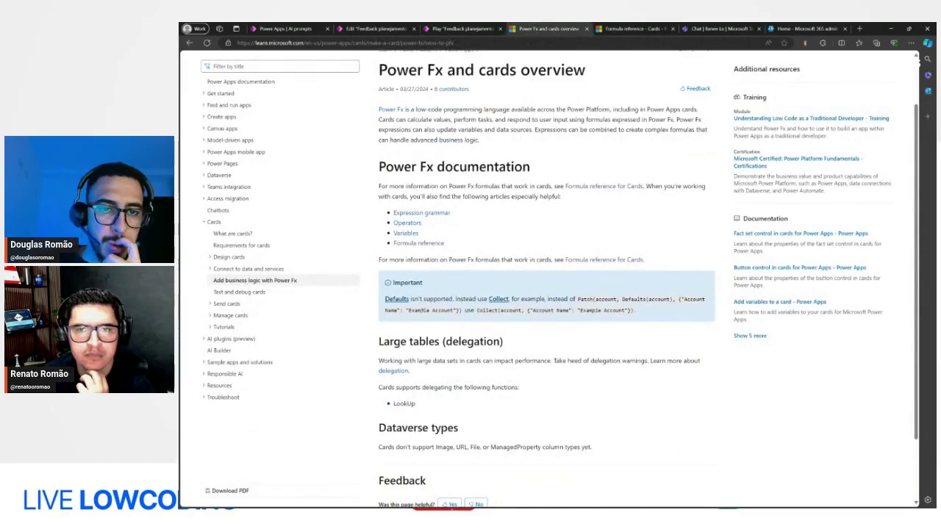
pyautogui.doubleClick(441, 299)
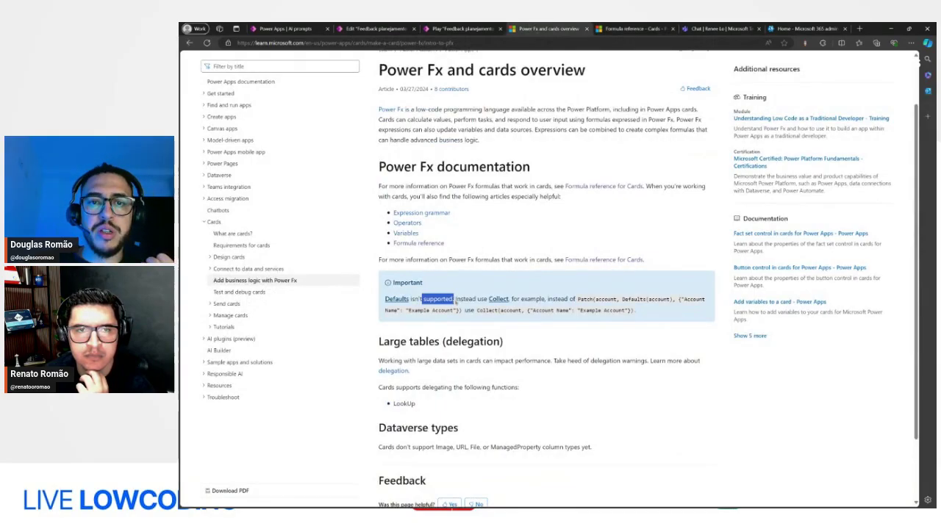
pyautogui.click(471, 299)
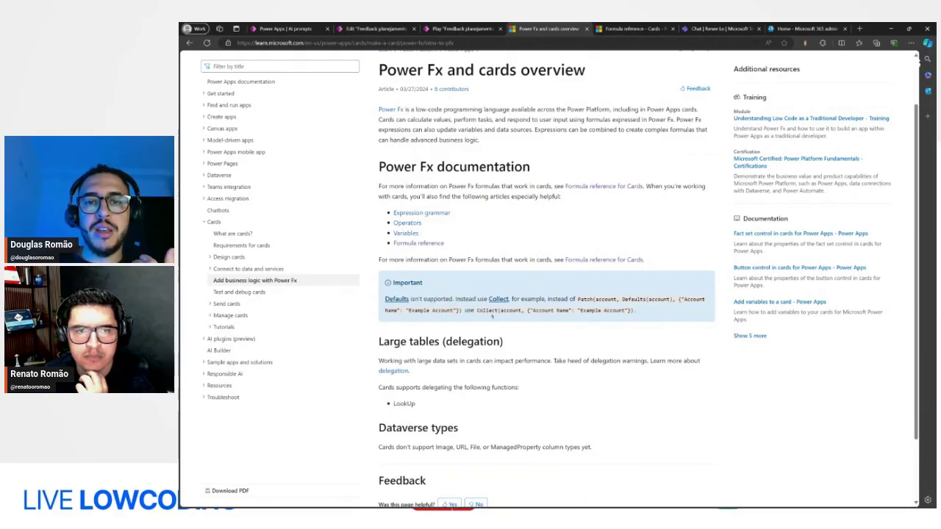
pyautogui.moveTo(500, 310); pyautogui.dragTo(630, 310)
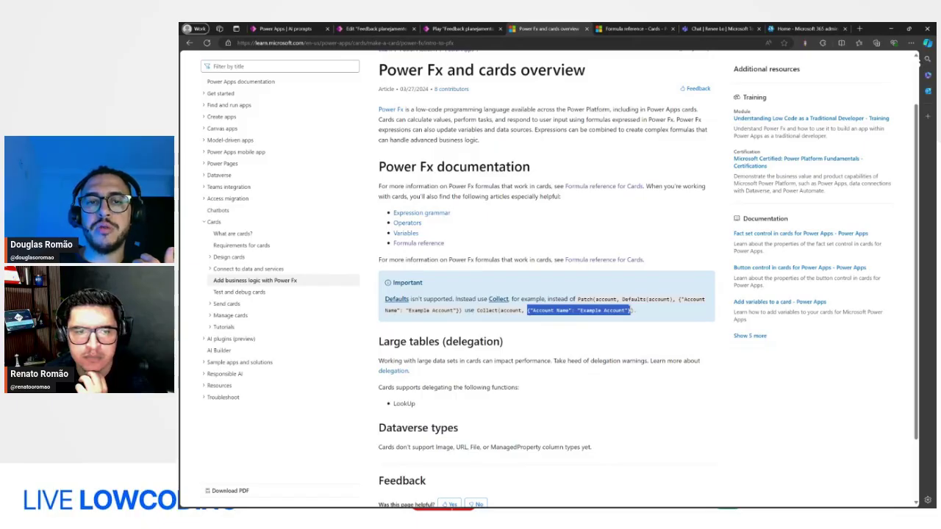
pyautogui.click(630, 310)
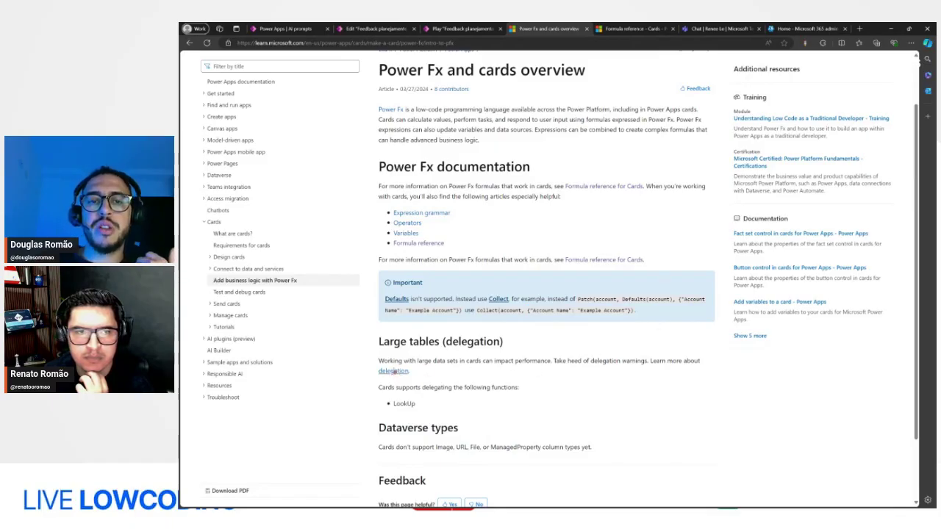
pyautogui.moveTo(403, 360); pyautogui.dragTo(625, 361)
pyautogui.scroll(-2, 422, 378)
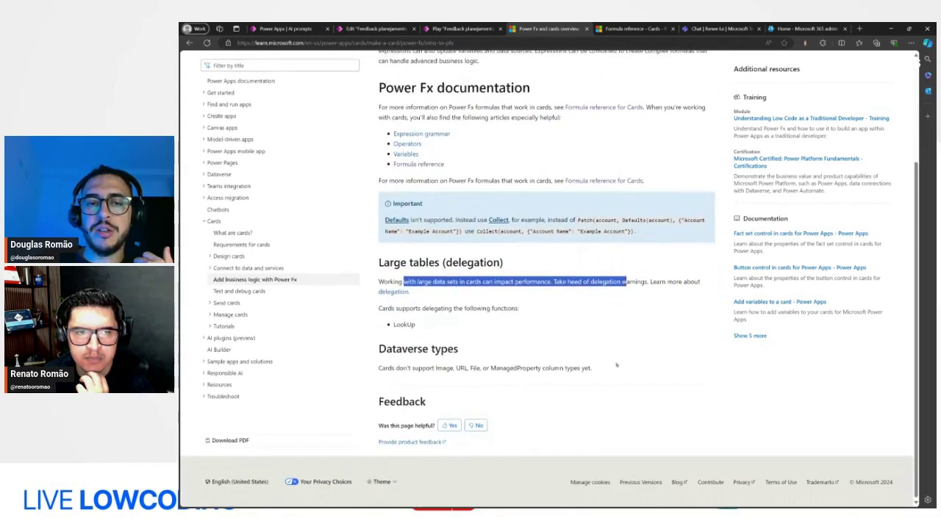
pyautogui.moveTo(385, 367); pyautogui.dragTo(576, 380)
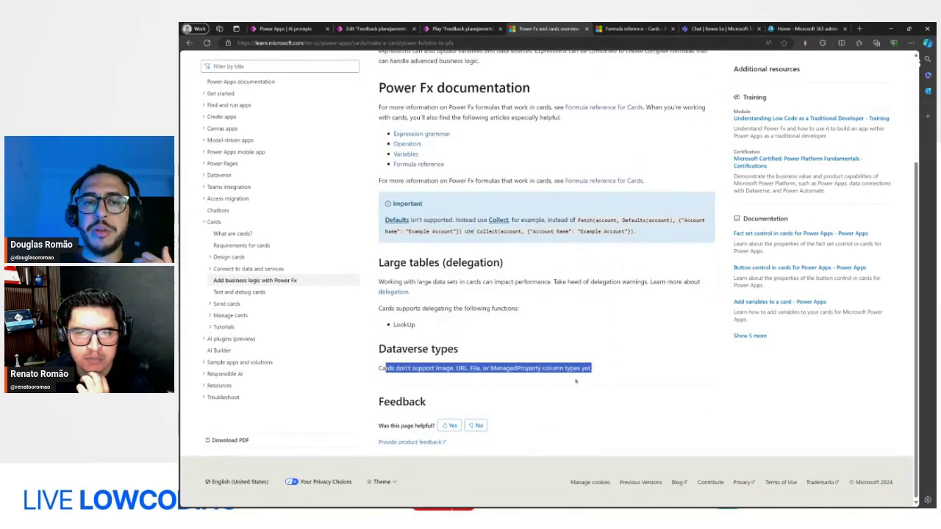
pyautogui.click(524, 370)
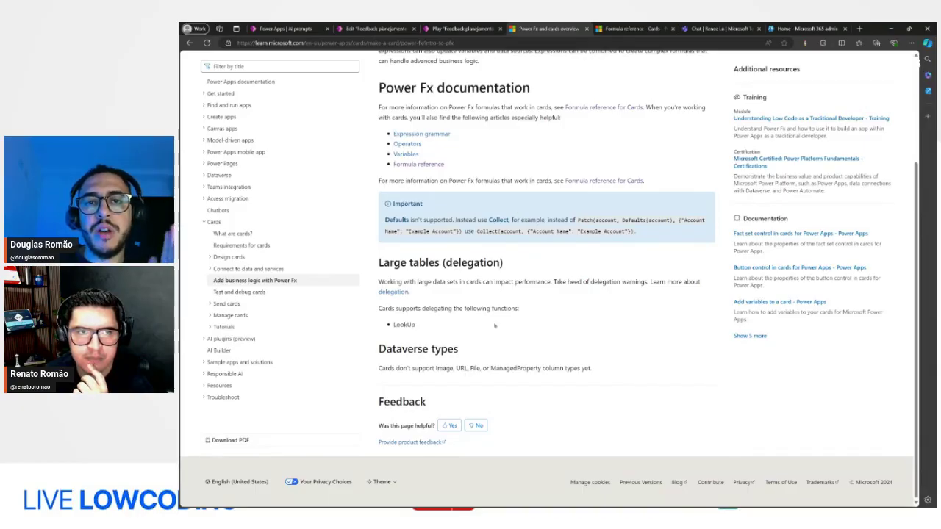
# Return to the card editor and review the data sources that can be added to the card
pyautogui.click(463, 28)
pyautogui.click(375, 29)
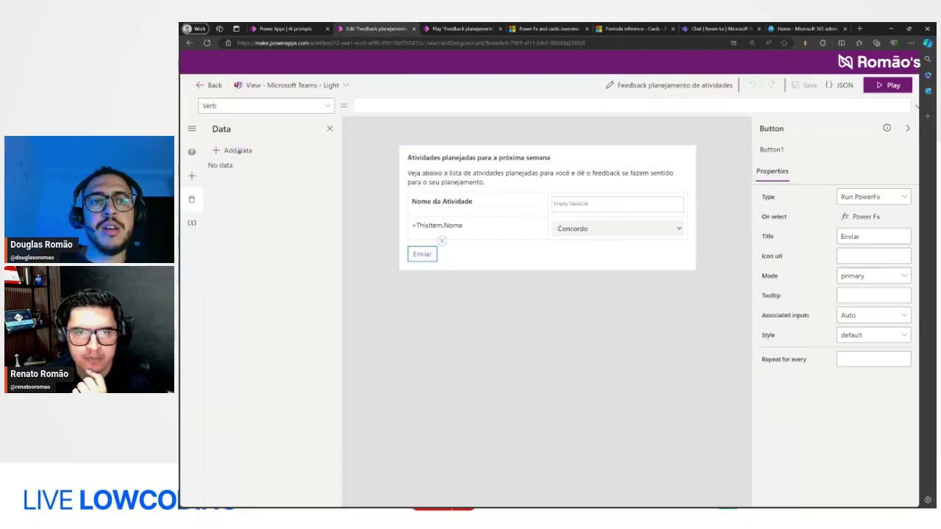
pyautogui.click(238, 151)
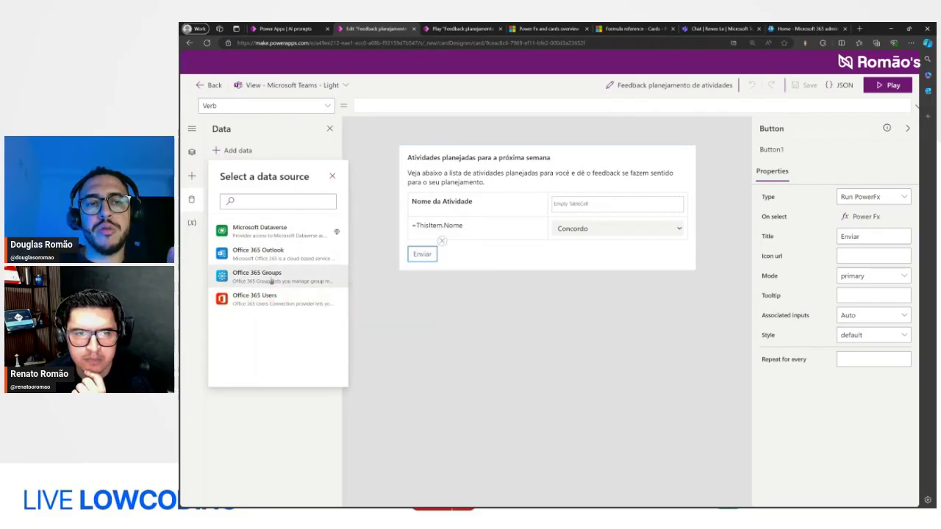
pyautogui.moveTo(272, 301)
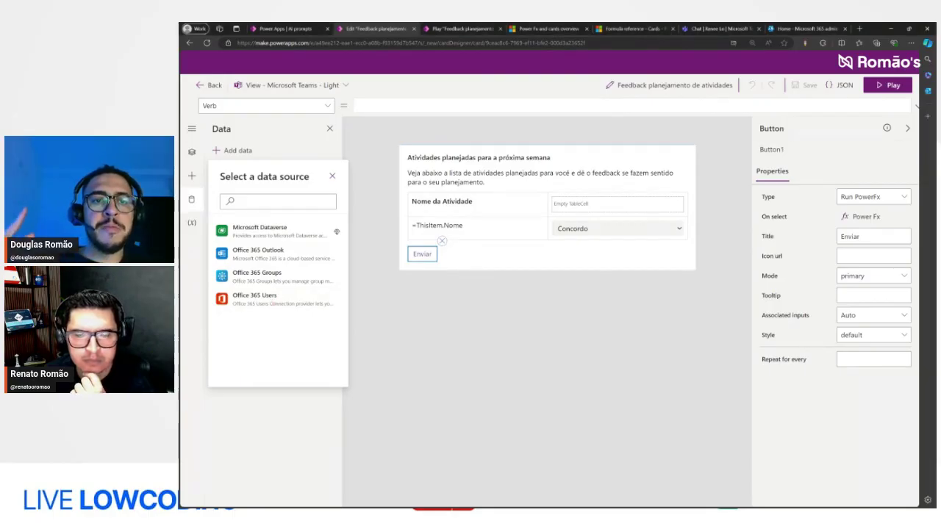
pyautogui.moveTo(304, 257)
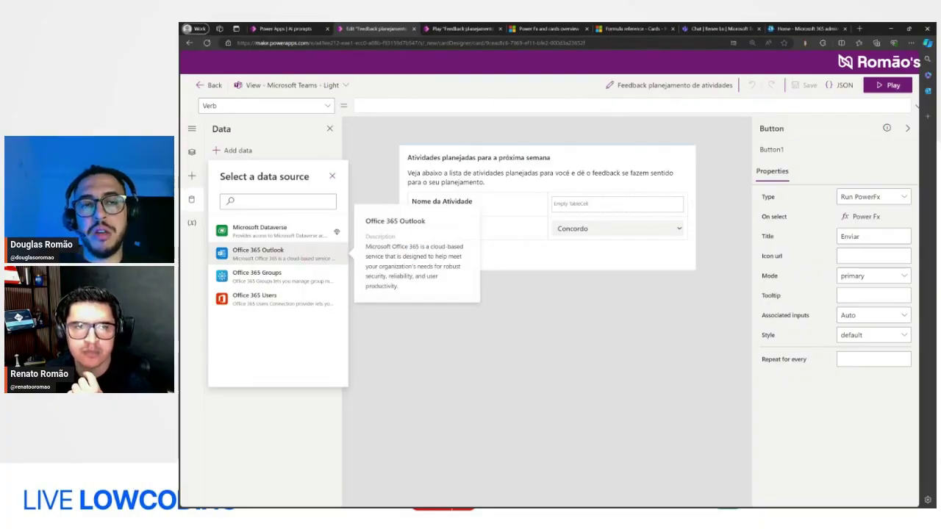
pyautogui.moveTo(307, 233)
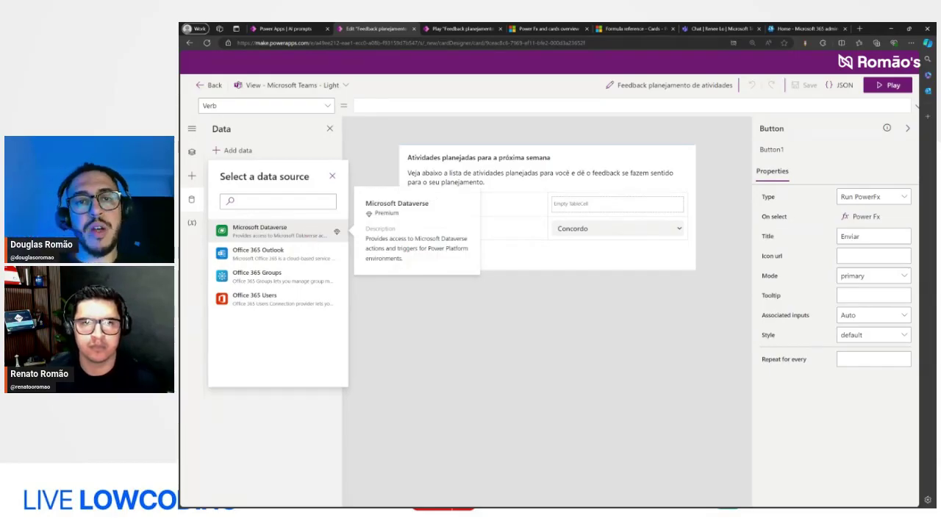
pyautogui.click(556, 317)
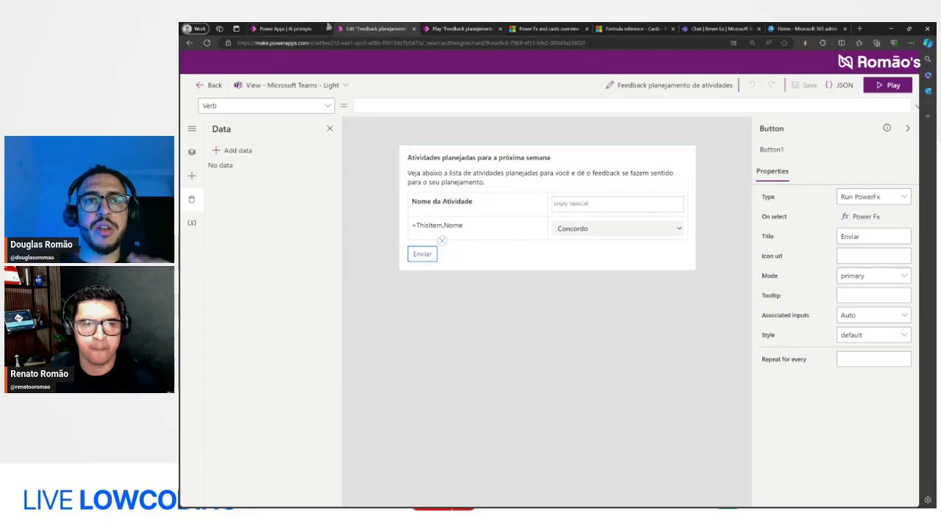
# Start a new table from blank in the Tables area of the DEMO environment and dismiss the data setup introduction
pyautogui.click(294, 28)
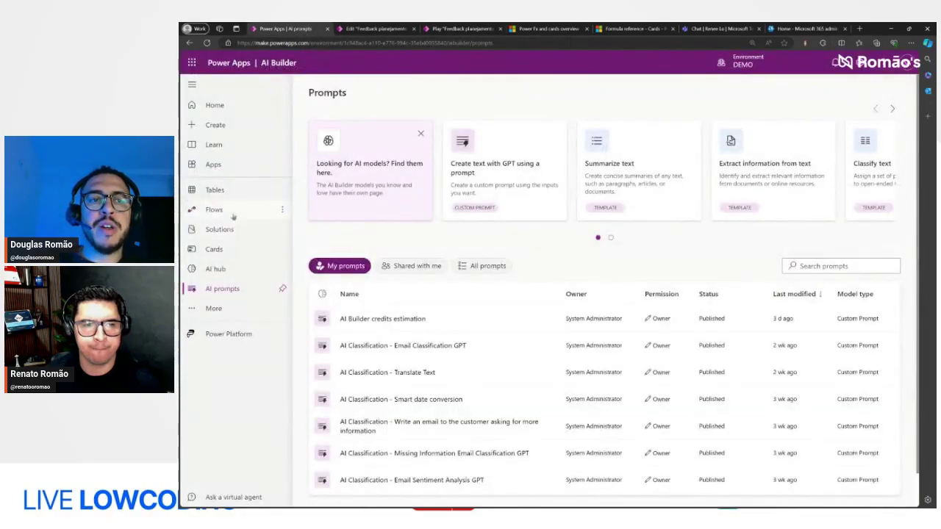
pyautogui.click(235, 190)
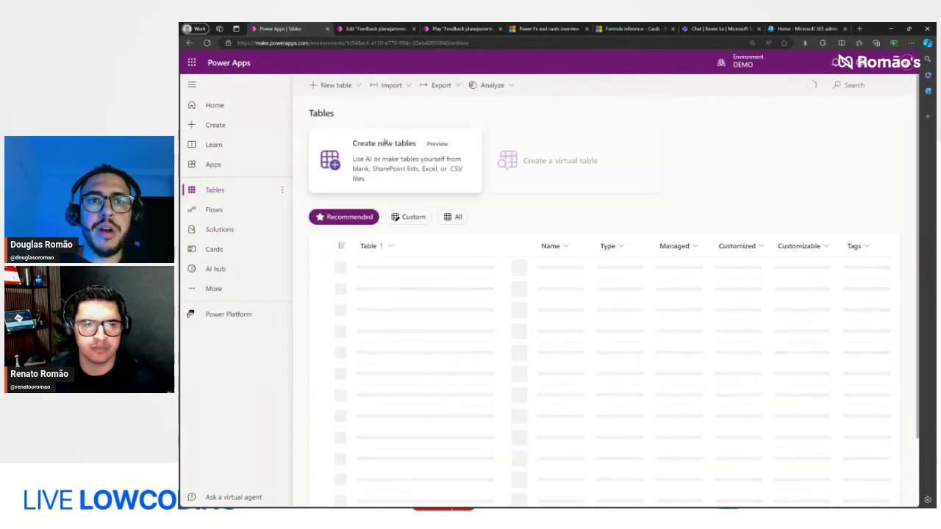
pyautogui.click(383, 154)
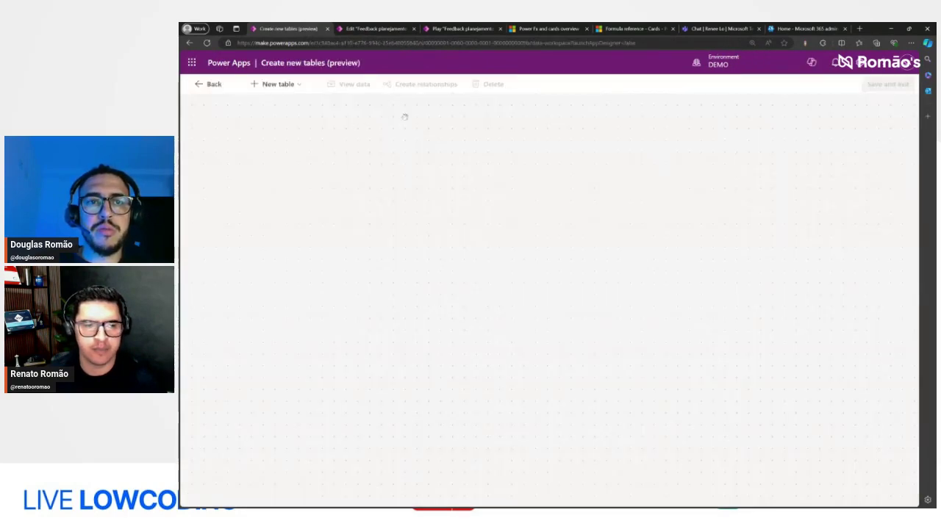
pyautogui.click(292, 88)
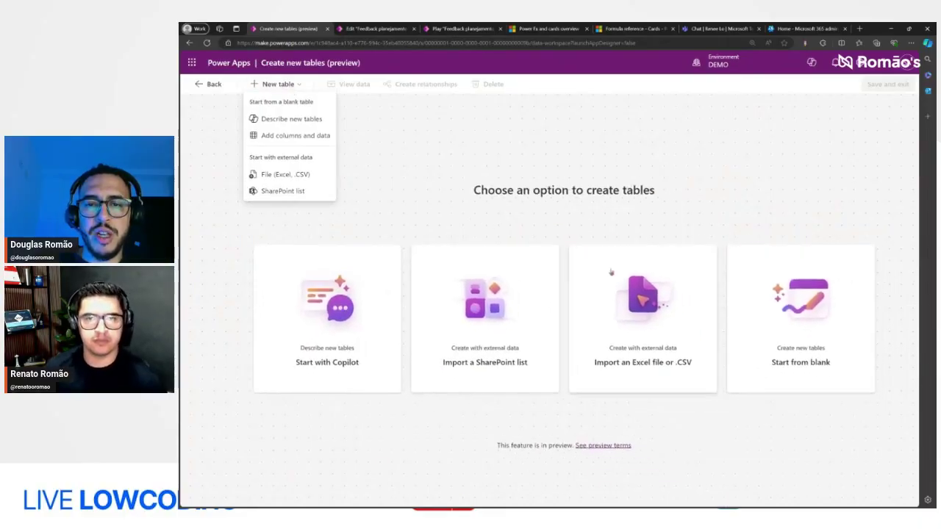
pyautogui.click(800, 354)
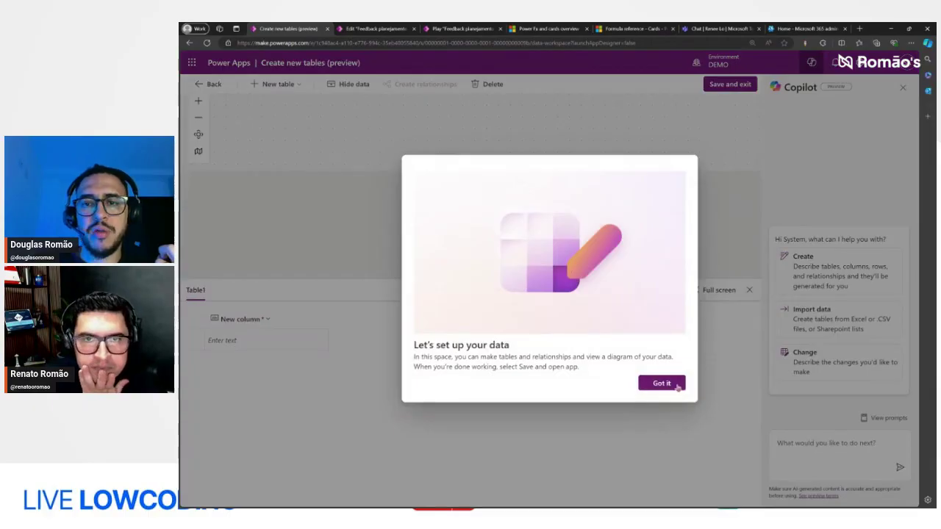
pyautogui.click(661, 383)
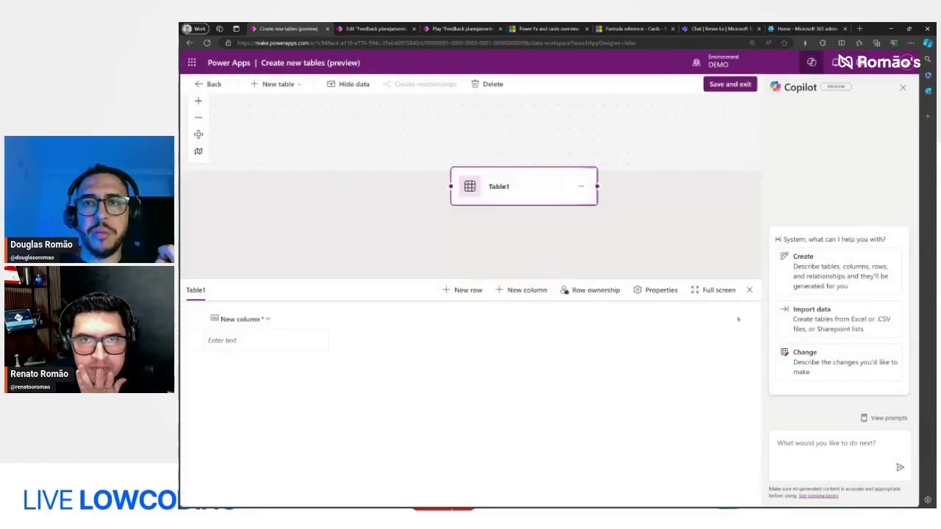
# Open the new table's properties and set its display name to FeedbackTarefas
pyautogui.click(268, 322)
pyautogui.click(204, 295)
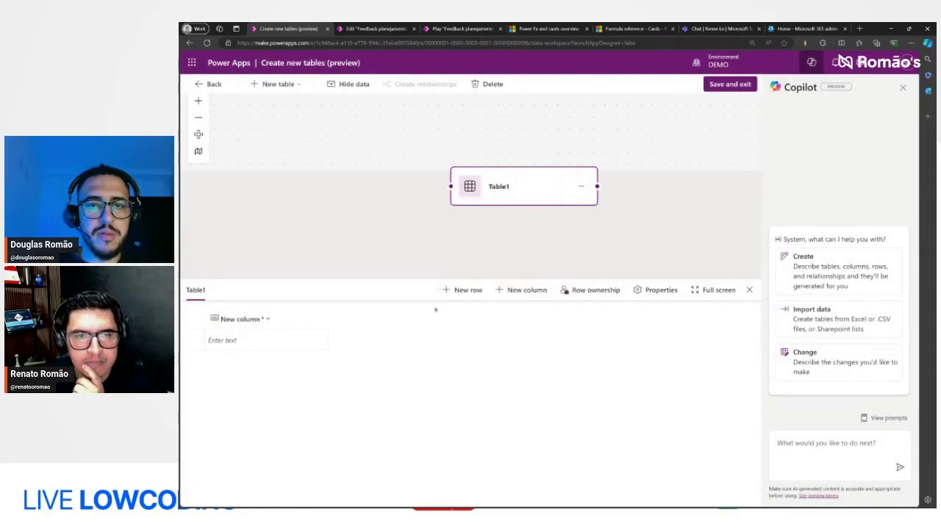
pyautogui.click(651, 294)
pyautogui.click(753, 310)
pyautogui.doubleClick(753, 311)
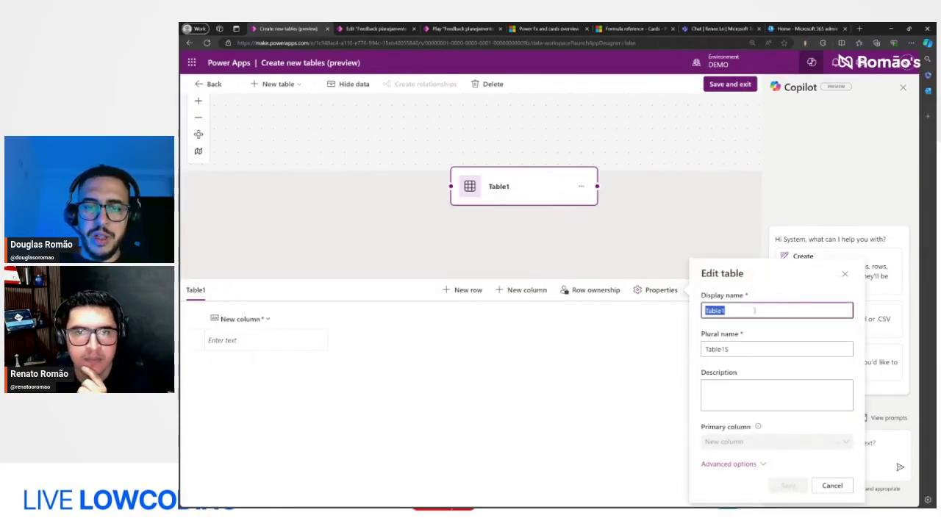
pyautogui.write('Feedback')
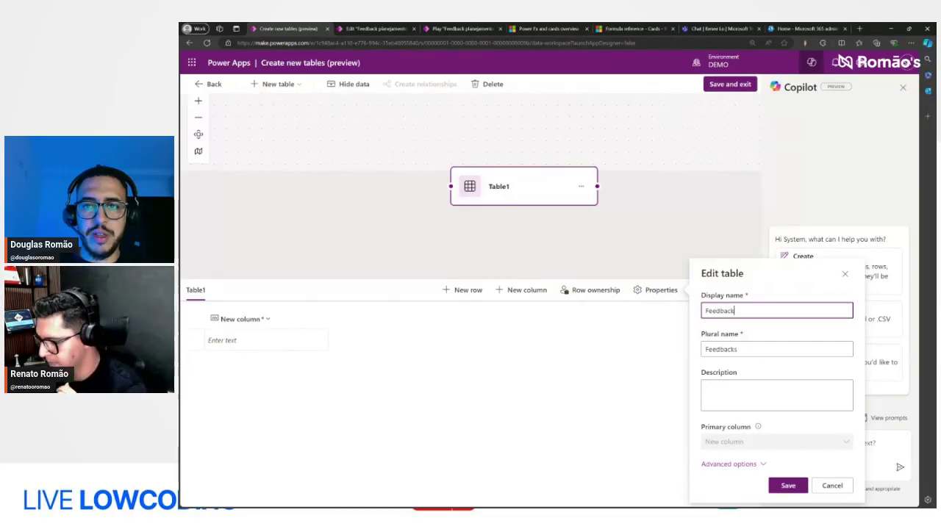
pyautogui.write('Tarefas')
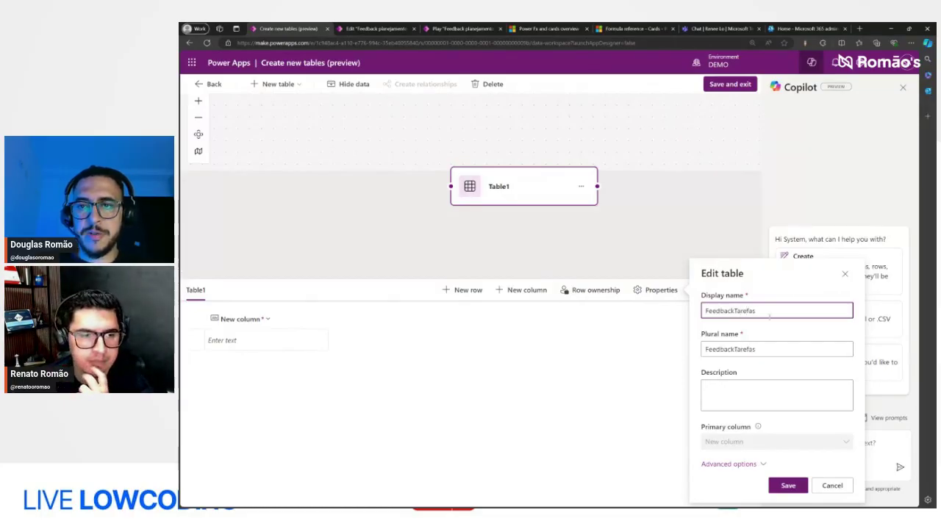
pyautogui.click(734, 465)
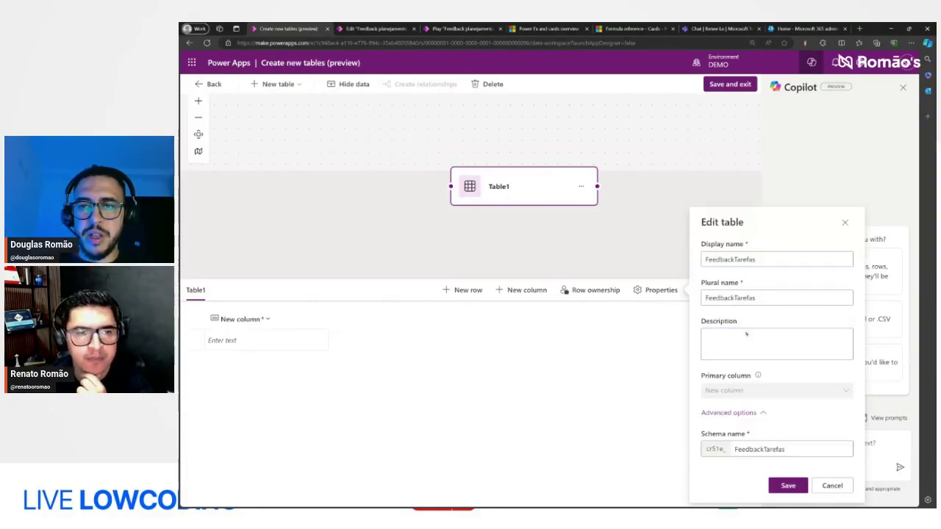
pyautogui.click(732, 260)
pyautogui.press('Tab')
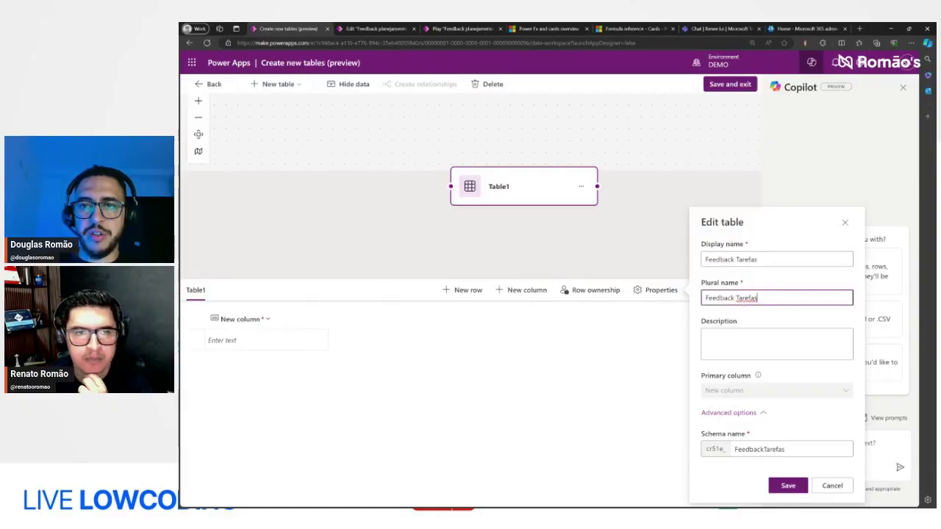
pyautogui.doubleClick(740, 449)
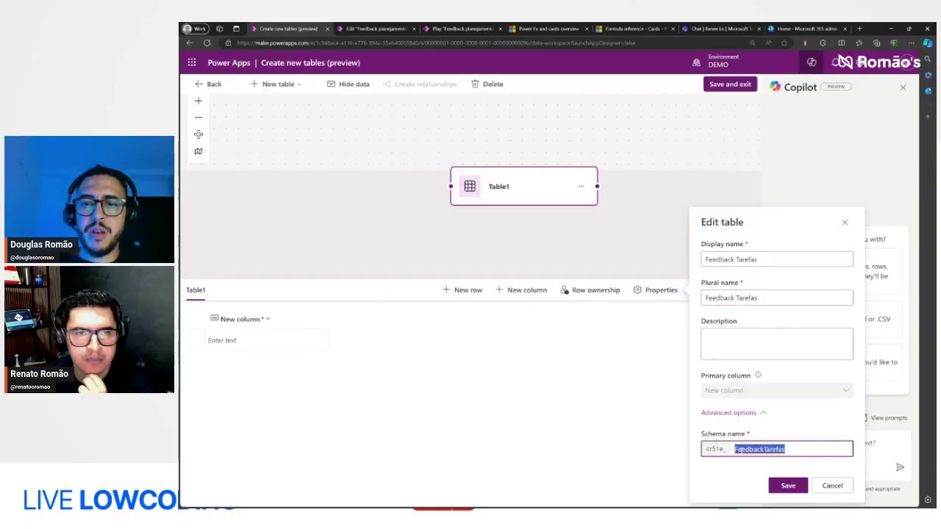
pyautogui.write('feedback')
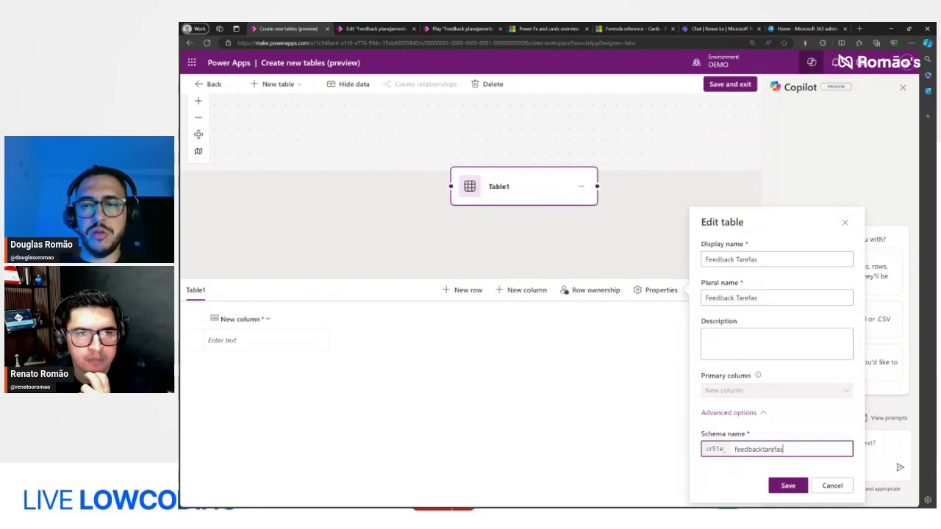
pyautogui.write('tarefas')
pyautogui.press('BackSpace')
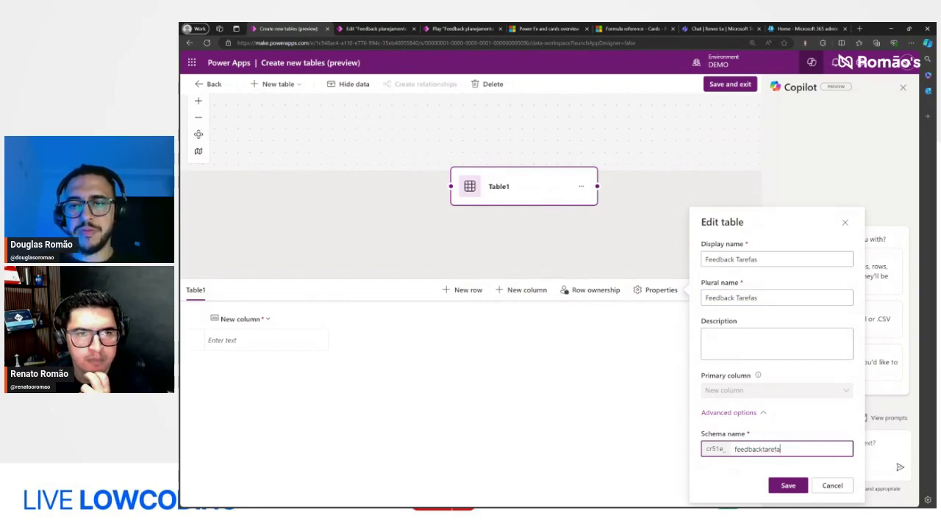
pyautogui.click(757, 414)
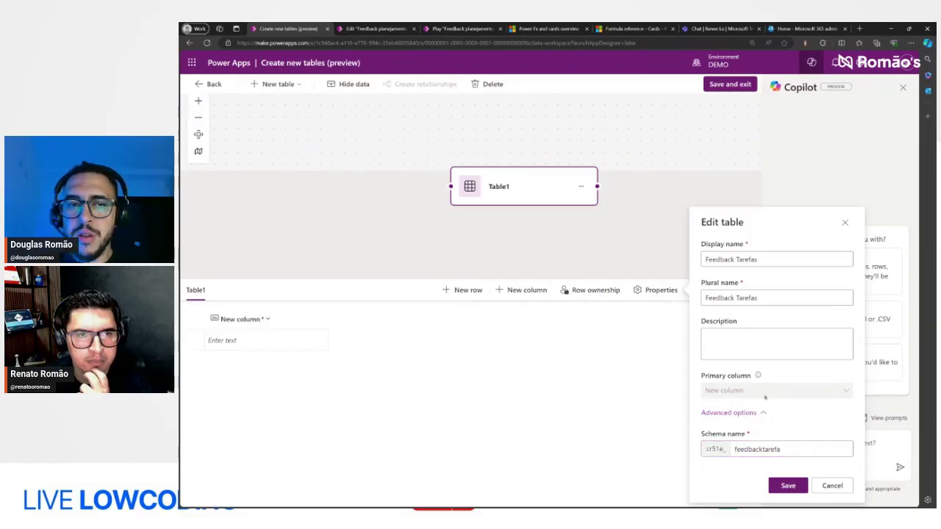
pyautogui.click(832, 485)
# Rename the table's primary column to Atividade and set its schema name suffix to lowercase atividade
pyautogui.click(266, 321)
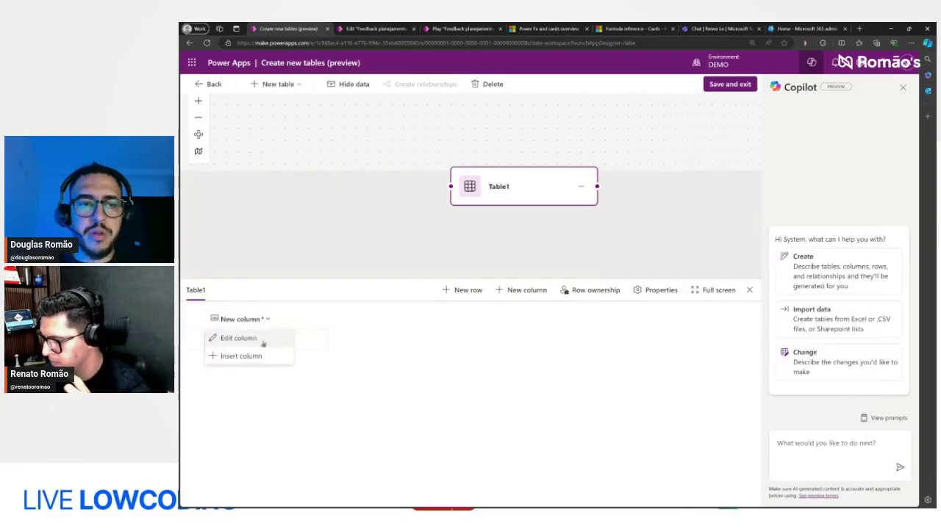
pyautogui.click(259, 338)
pyautogui.click(280, 133)
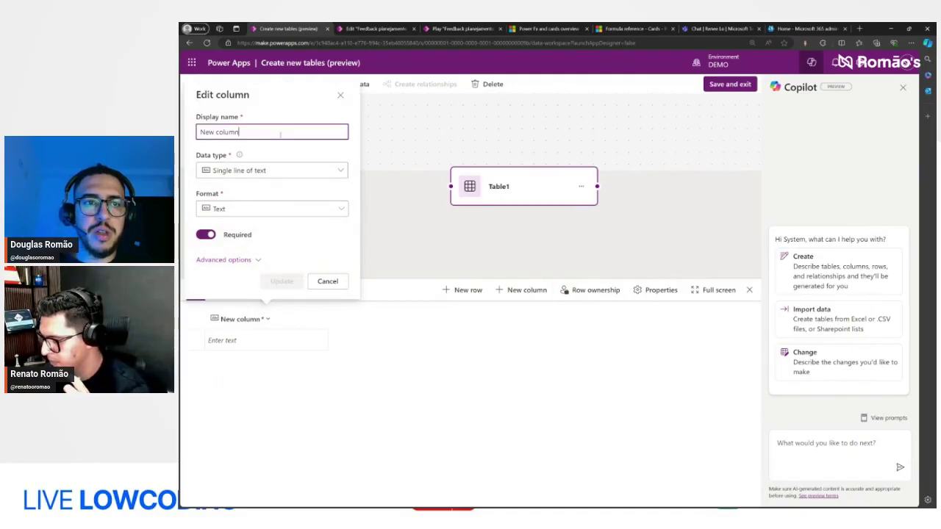
pyautogui.hotkey('ctrl', 'a')
pyautogui.write('Atividade')
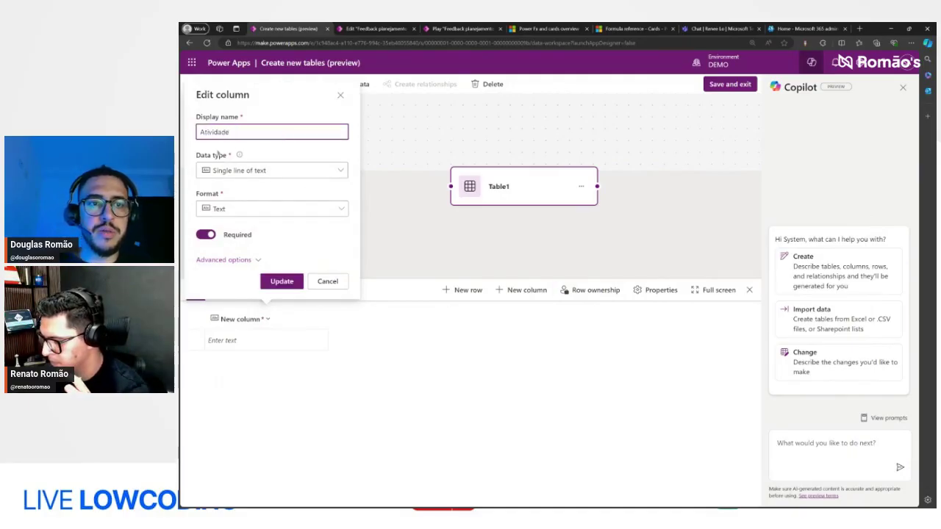
pyautogui.click(224, 259)
pyautogui.click(234, 252)
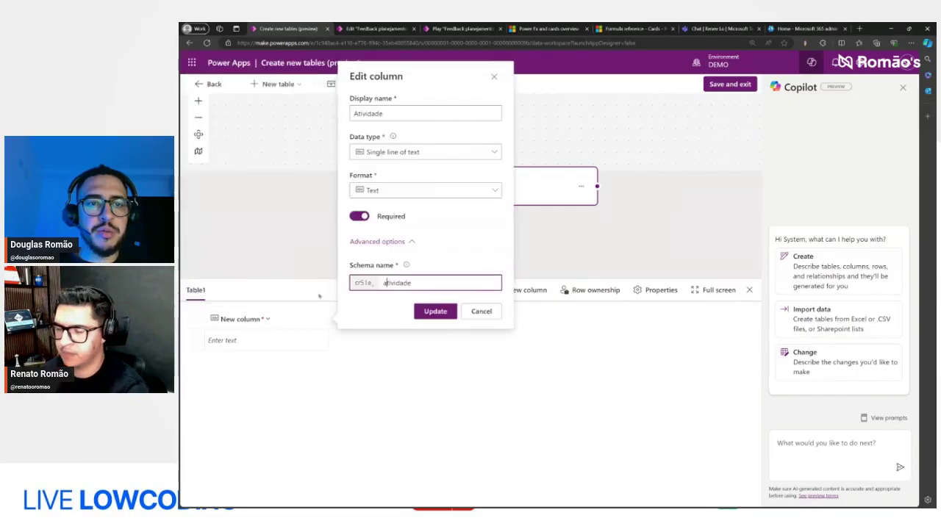
pyautogui.click(434, 311)
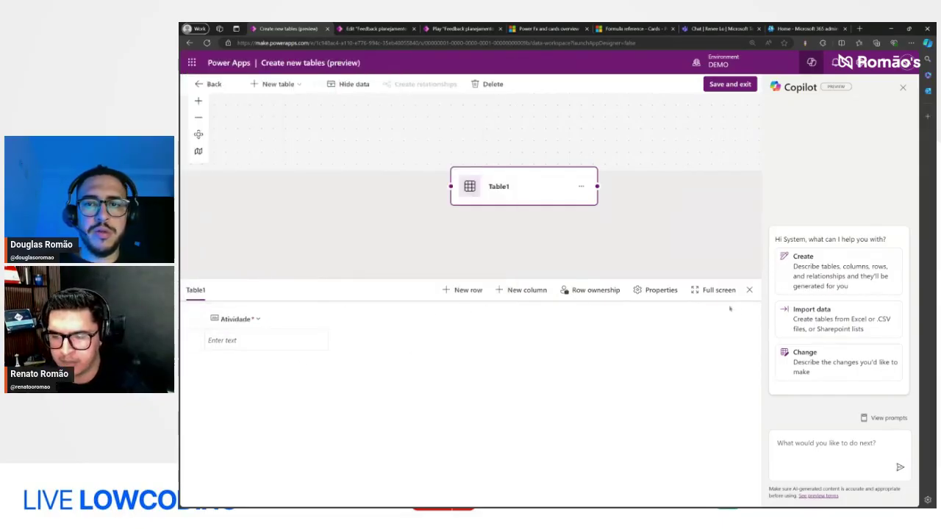
# Set the table's display name to Feedback Tarefa, with plural name Feedback Tarefas and schema name suffix feedbacktarefa, and save the properties
pyautogui.click(659, 290)
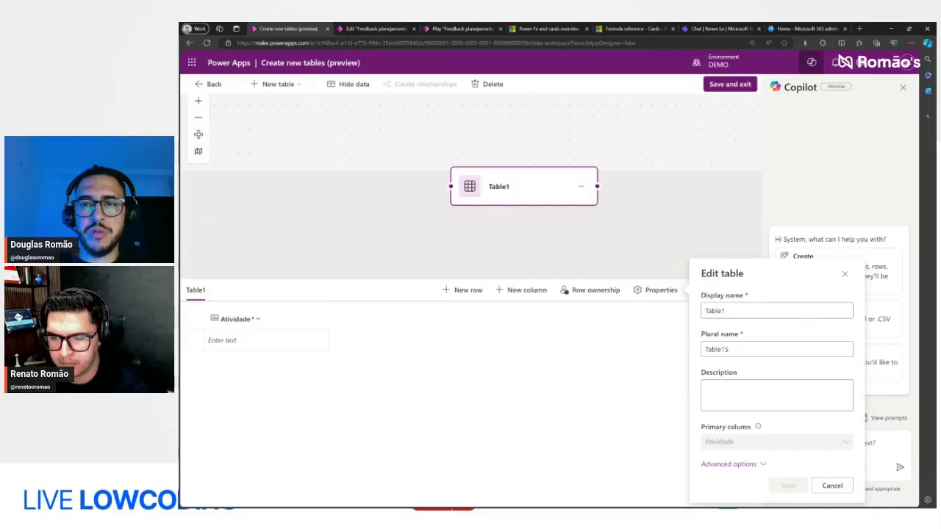
pyautogui.doubleClick(845, 311)
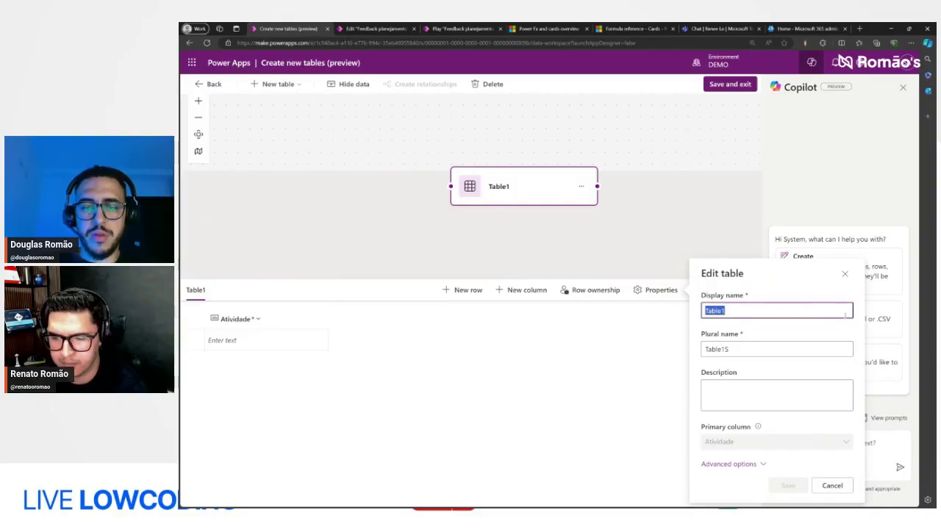
pyautogui.write('Feedback Tarefa')
pyautogui.click(749, 464)
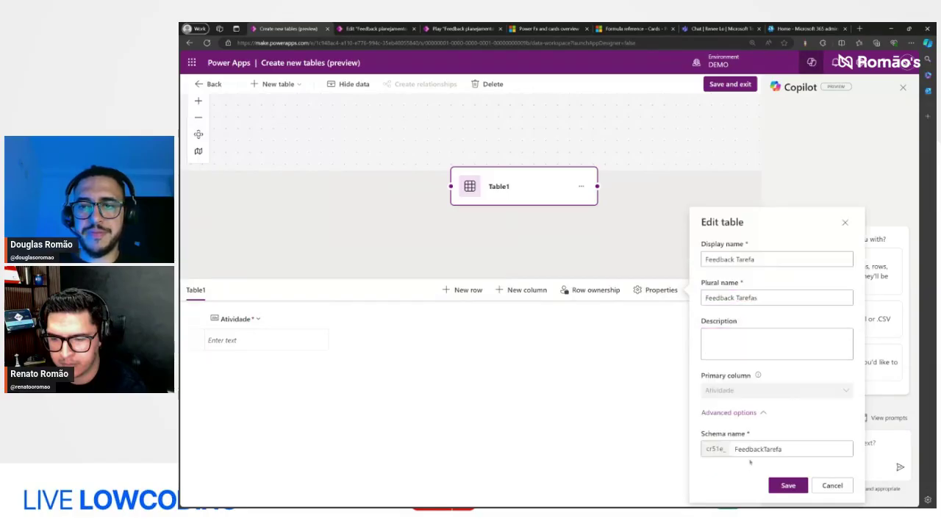
pyautogui.click(738, 449)
pyautogui.press('BackSpace')
pyautogui.write('f')
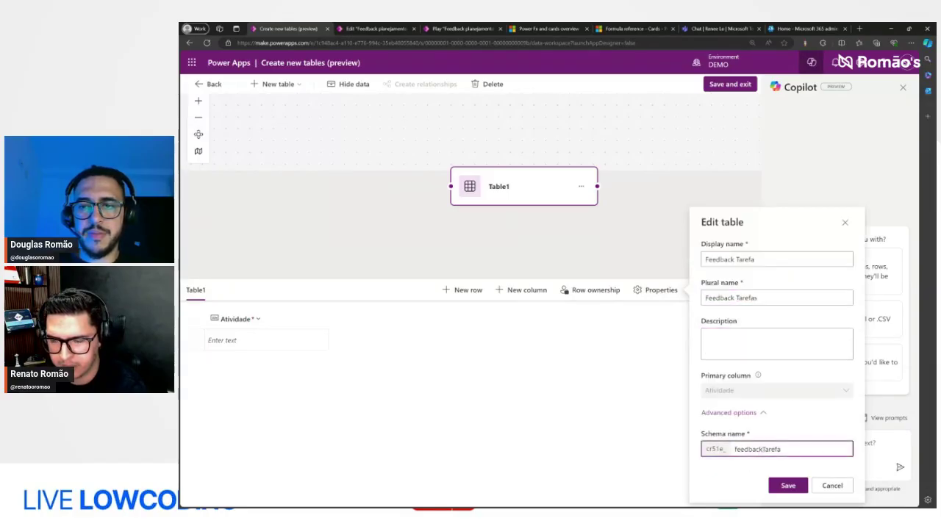
pyautogui.doubleClick(764, 449)
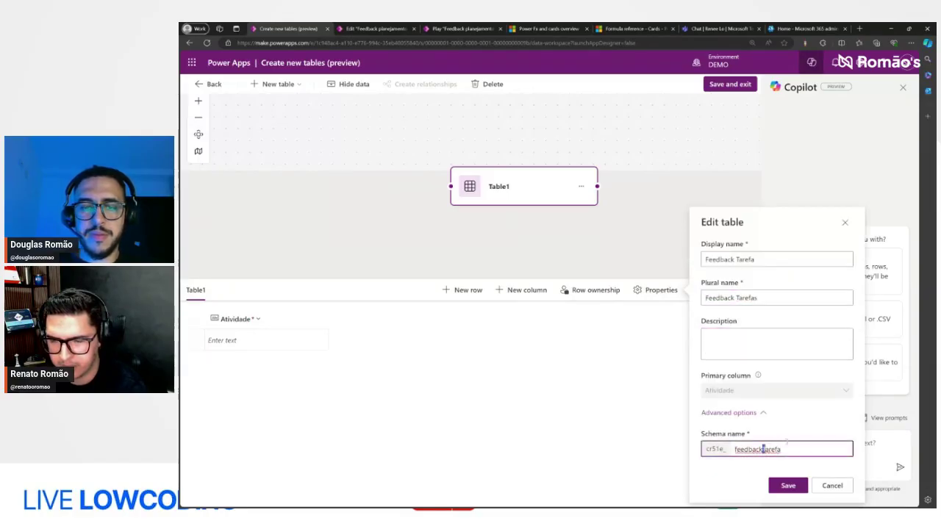
pyautogui.click(787, 485)
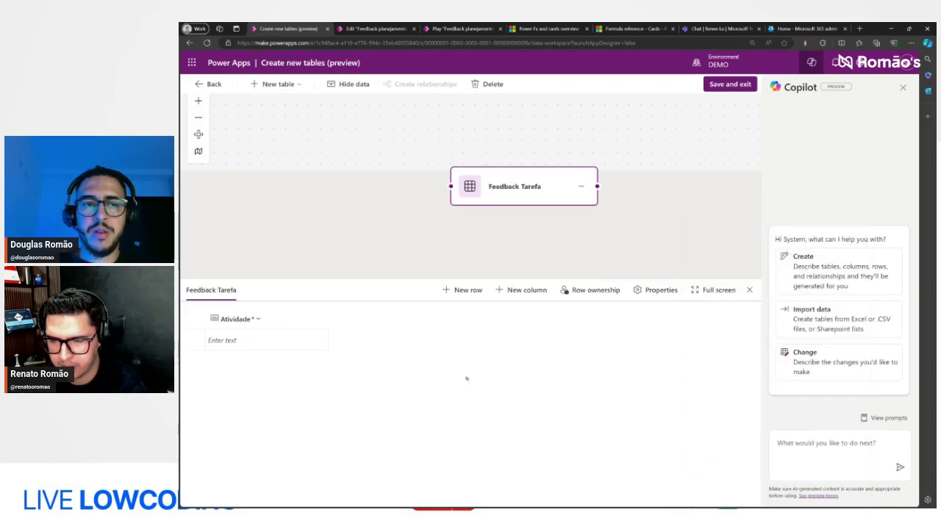
# Add a Yes/no column named Concordo to the Feedback Tarefa table, with No as the default choice
pyautogui.click(518, 290)
pyautogui.click(662, 335)
pyautogui.write('Concordo')
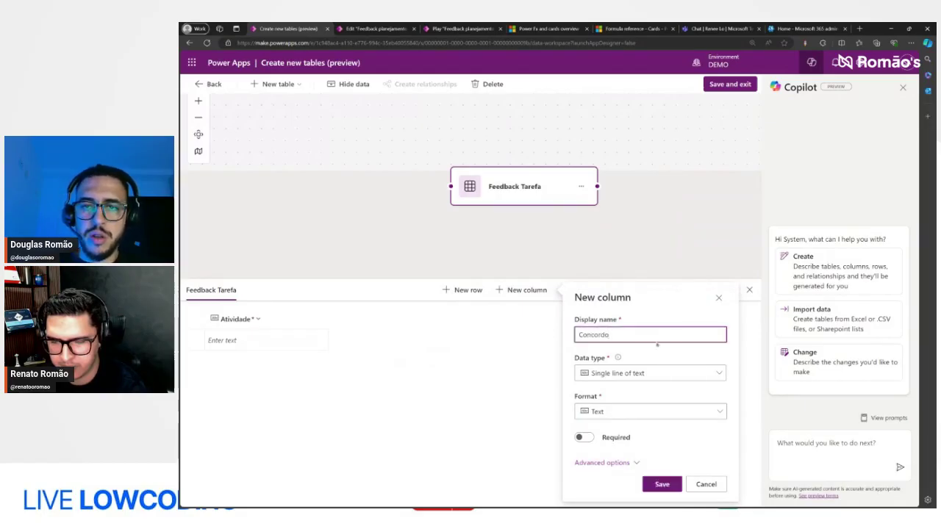
pyautogui.click(653, 373)
pyautogui.scroll(-1, 683, 441)
pyautogui.moveTo(707, 463)
pyautogui.click(745, 476)
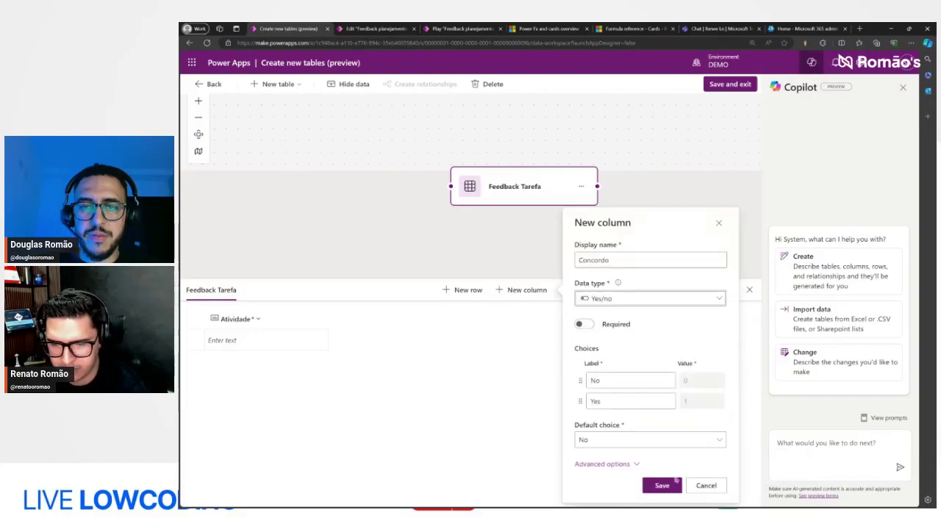
pyautogui.click(678, 483)
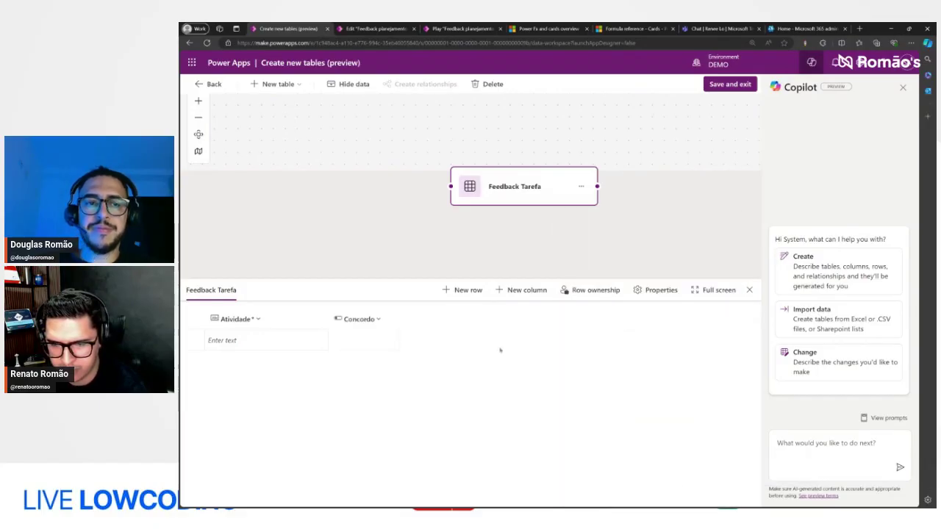
pyautogui.click(526, 290)
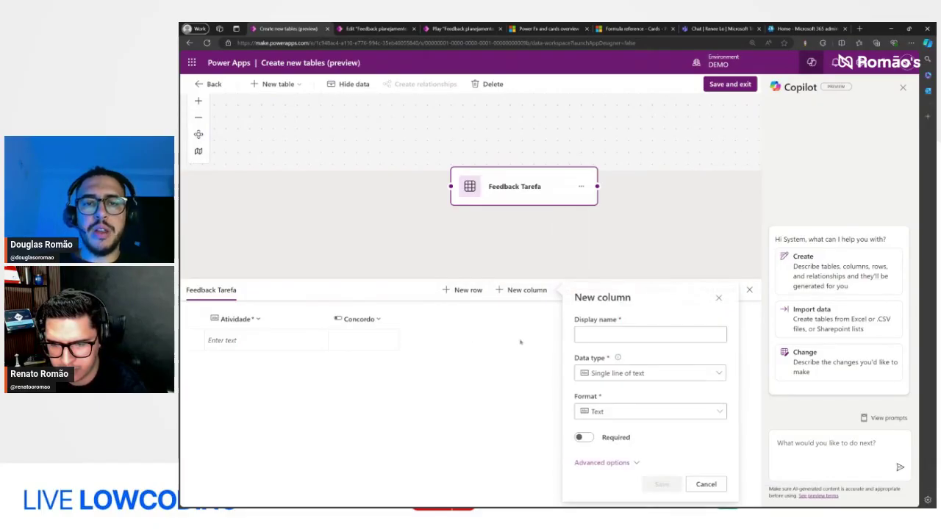
pyautogui.click(650, 372)
pyautogui.click(679, 439)
pyautogui.click(625, 440)
pyautogui.write('Use')
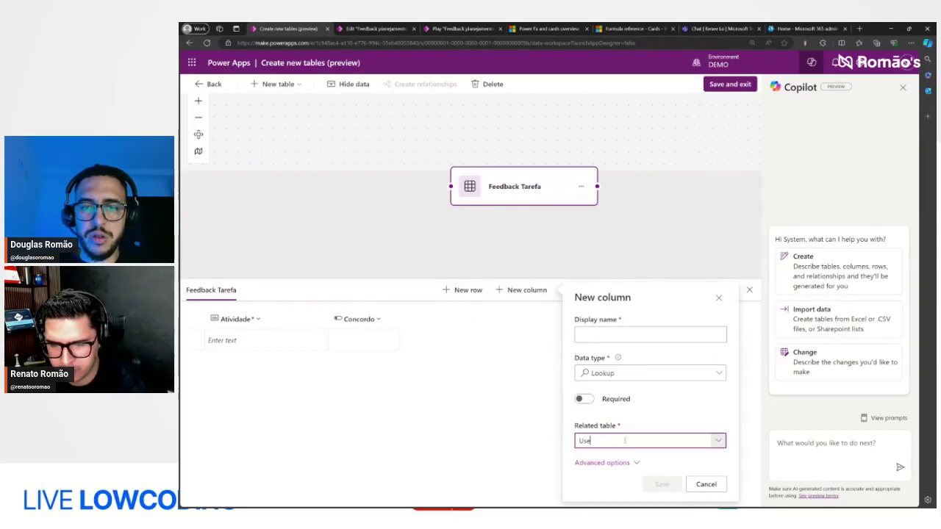
pyautogui.hotkey('ctrl', 'a')
pyautogui.press('BackSpace')
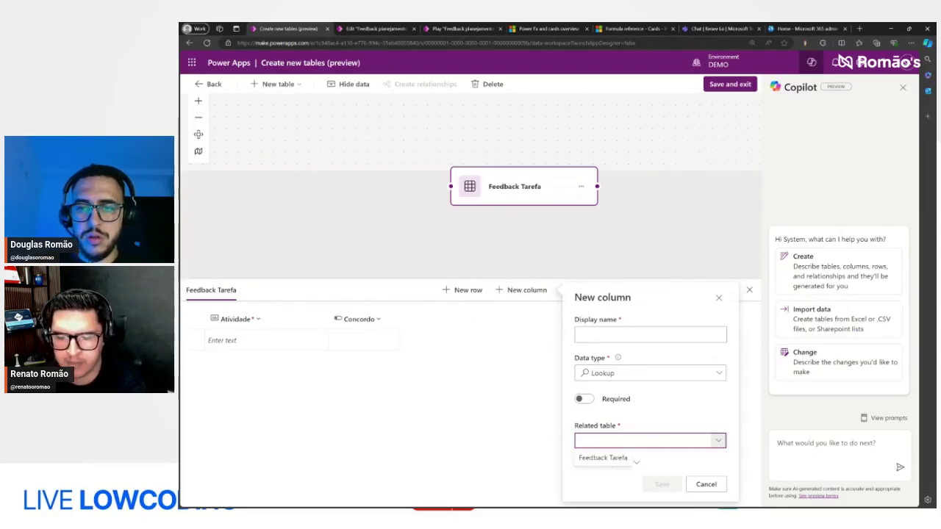
pyautogui.click(719, 442)
pyautogui.click(719, 442)
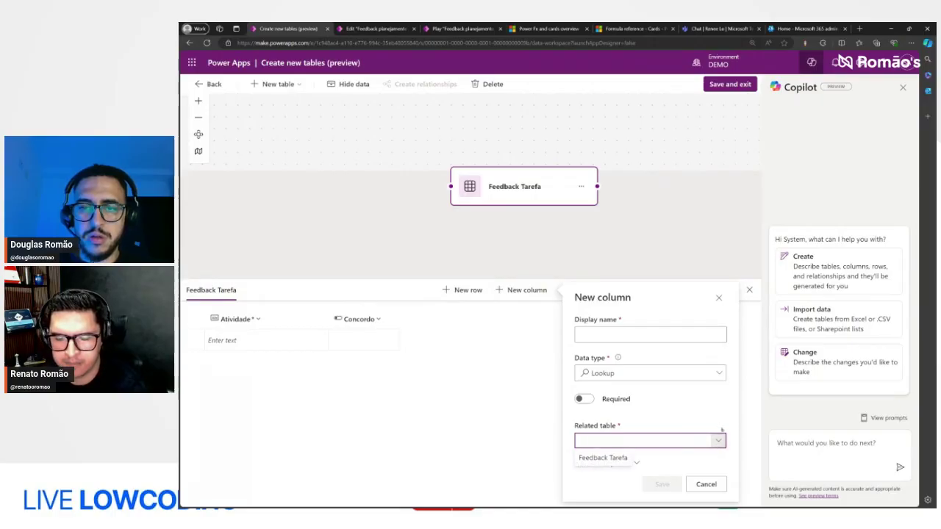
pyautogui.click(721, 425)
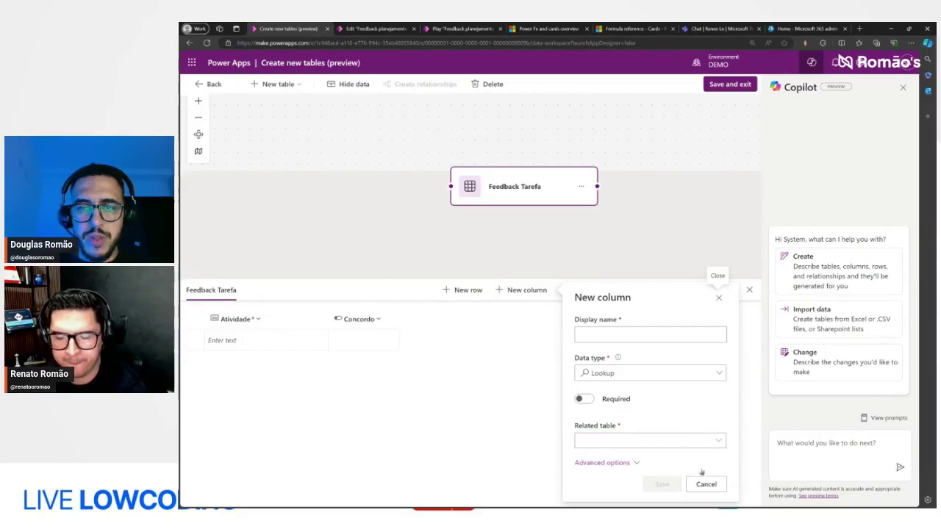
pyautogui.click(636, 463)
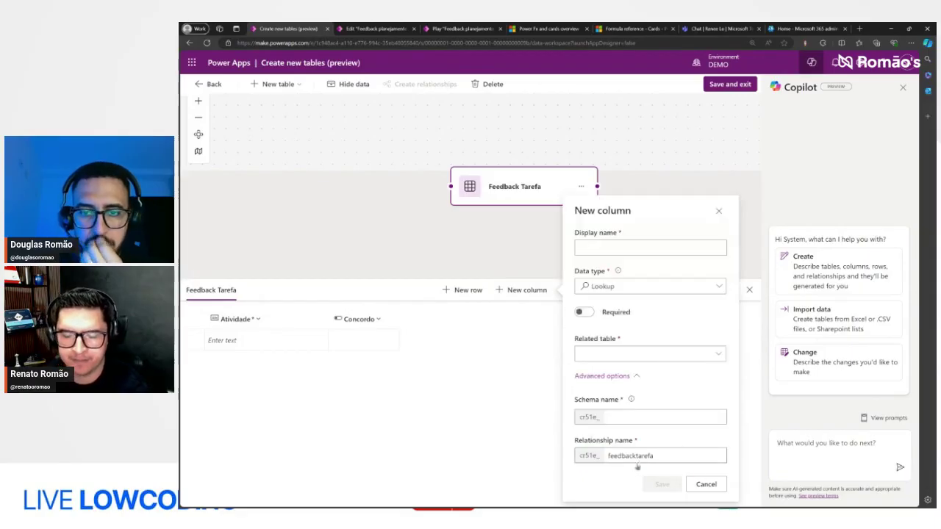
pyautogui.click(711, 482)
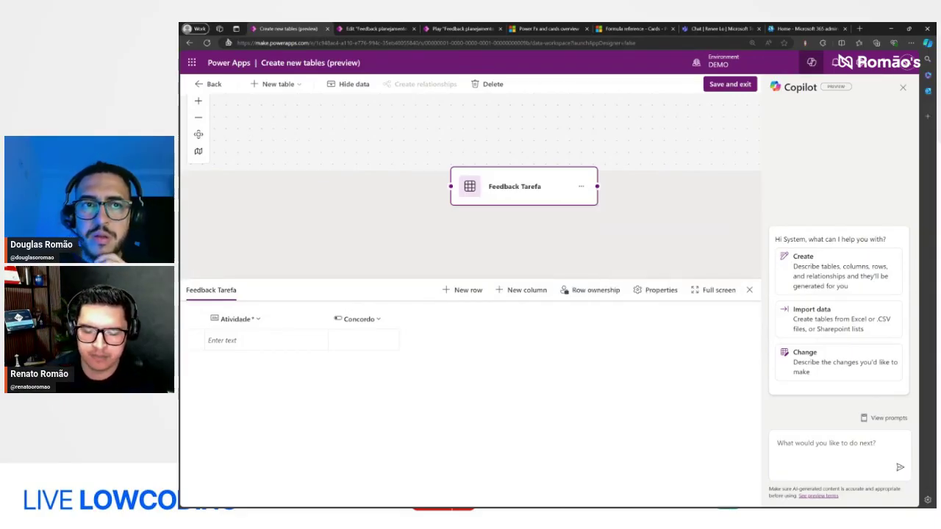
pyautogui.click(523, 290)
pyautogui.click(720, 412)
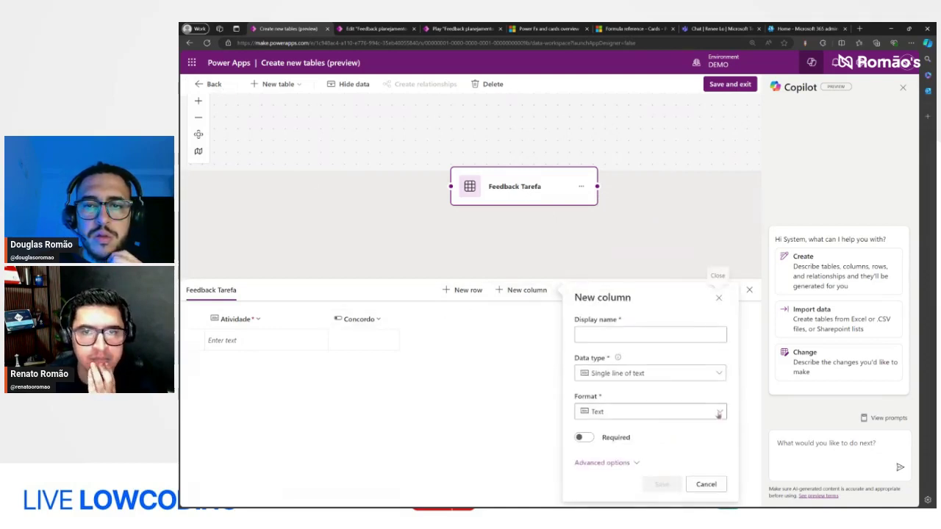
pyautogui.click(716, 408)
pyautogui.click(719, 372)
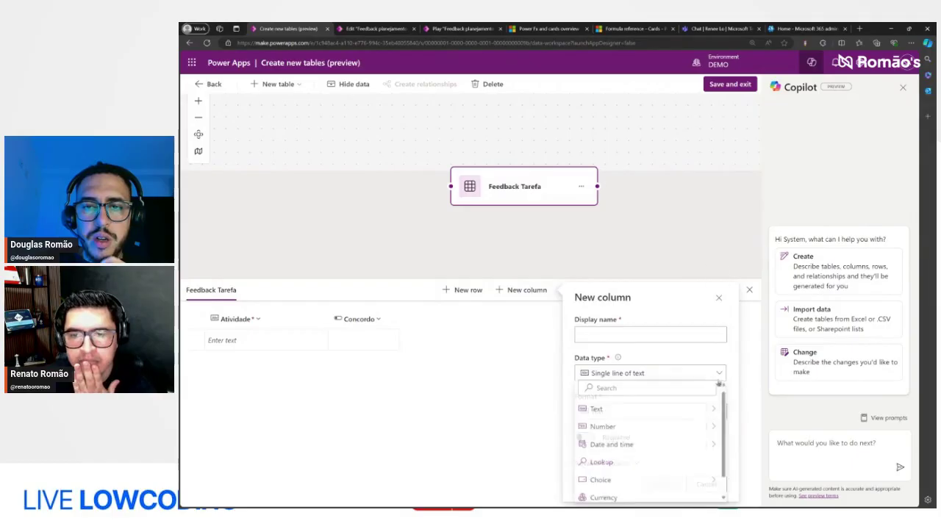
pyautogui.click(704, 462)
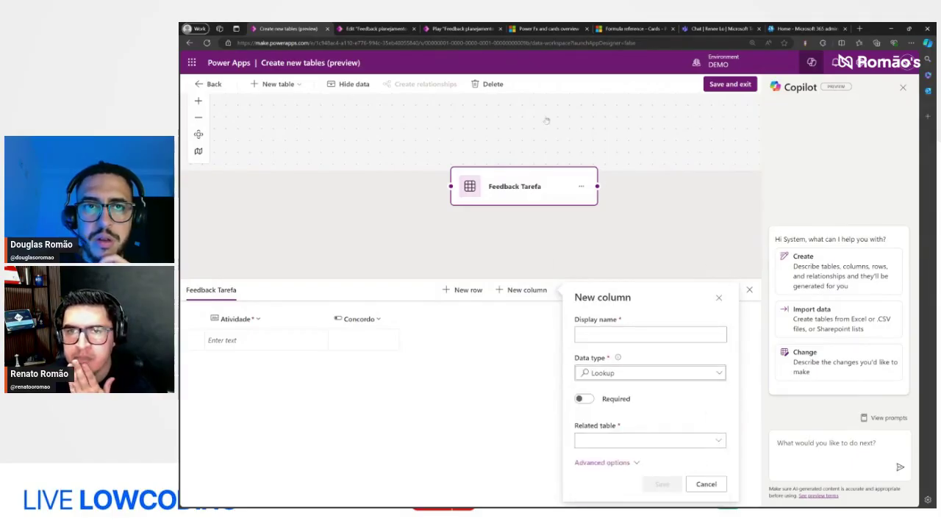
pyautogui.click(718, 297)
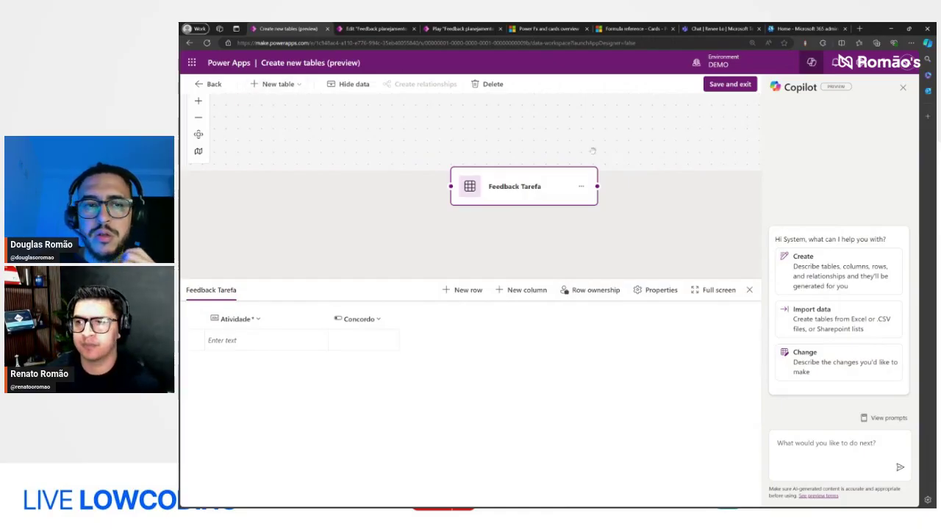
pyautogui.click(300, 87)
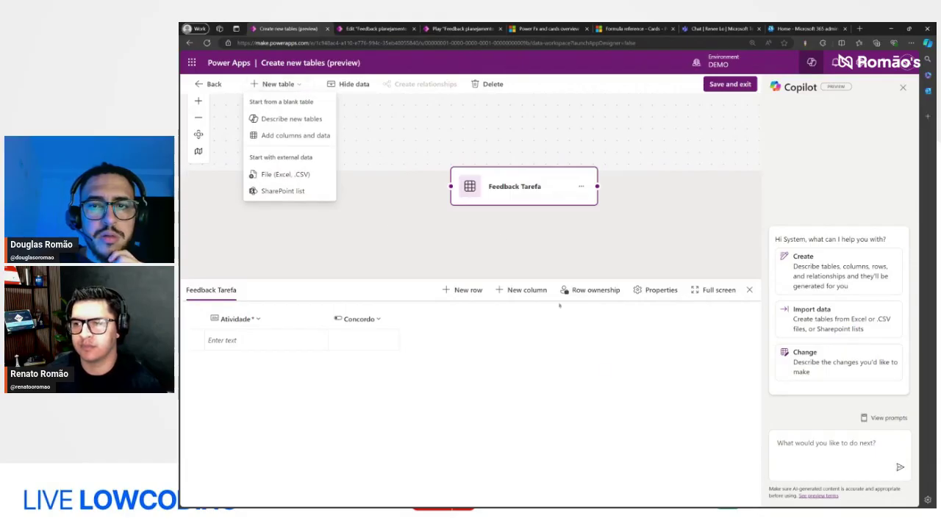
pyautogui.click(606, 370)
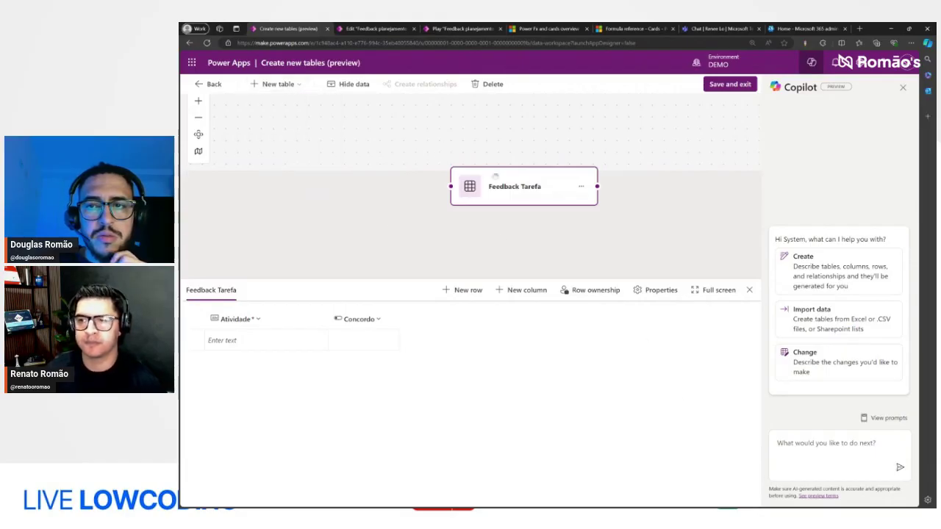
# Close the Copilot pane, then save the Feedback Tarefa table and exit to the Tables list
pyautogui.click(907, 92)
pyautogui.click(874, 87)
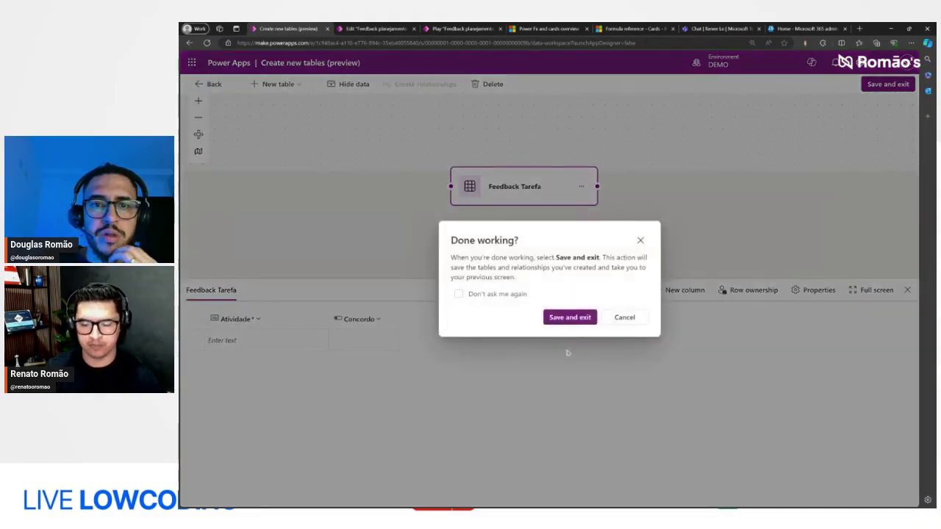
pyautogui.click(560, 319)
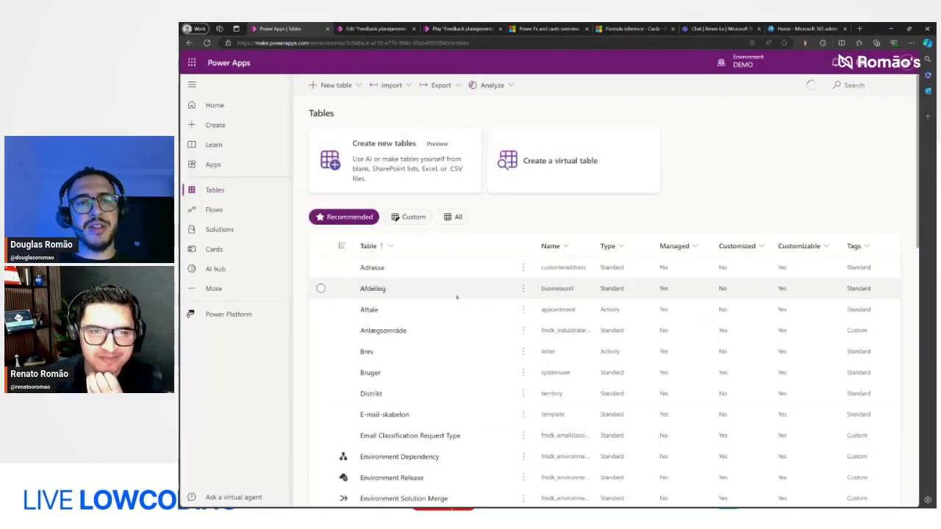
# Filter the tables to custom ones, search for "feed", and open the columns of the Feedback Tarefa table
pyautogui.click(408, 217)
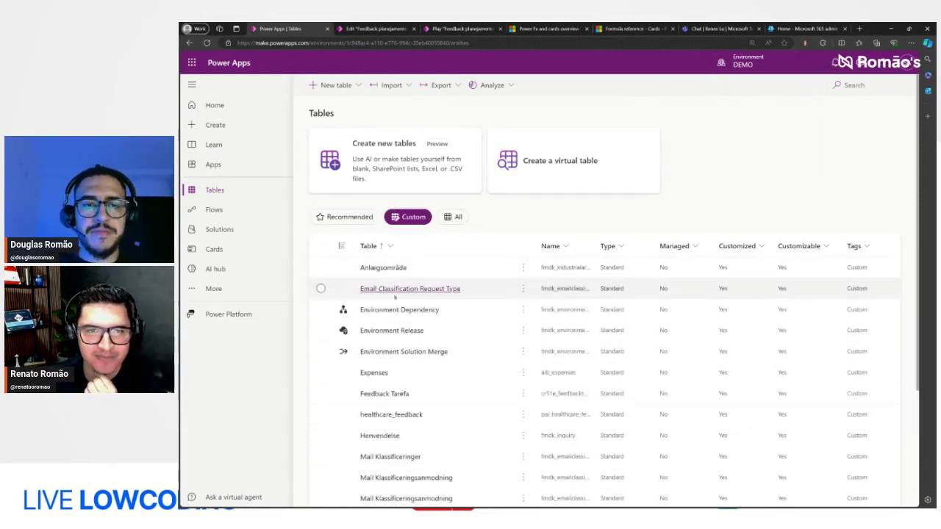
pyautogui.click(875, 85)
pyautogui.write('feed')
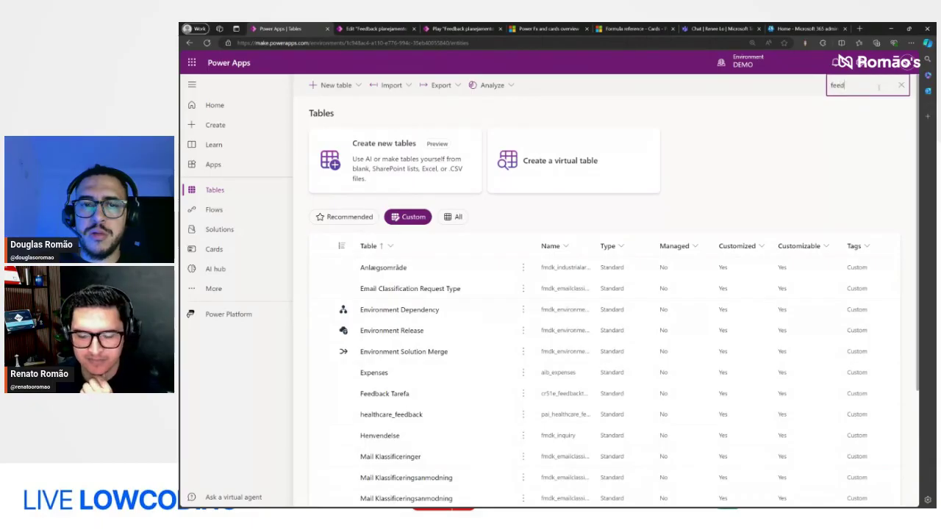
pyautogui.click(378, 267)
pyautogui.click(592, 174)
# Start a new column named Usuario with the Lookup data type, ready for choosing its related table
pyautogui.click(334, 86)
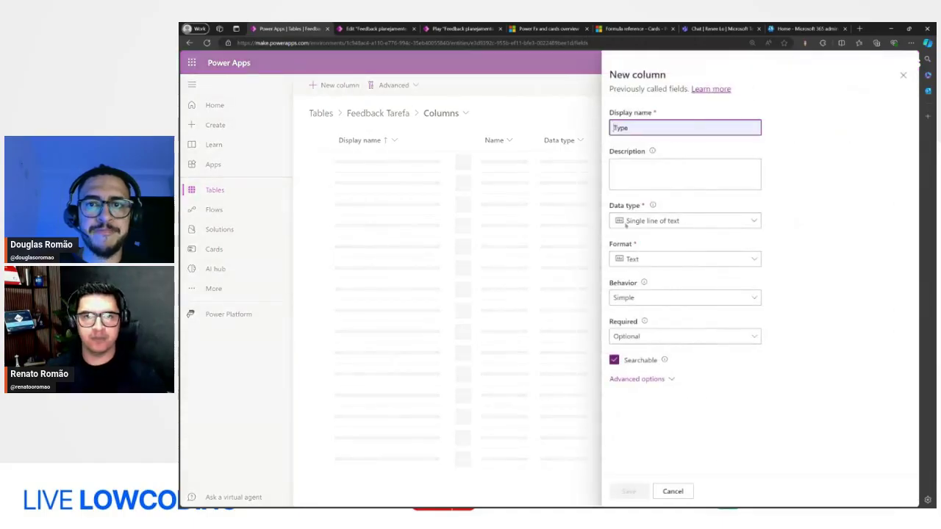
pyautogui.write('Usuario')
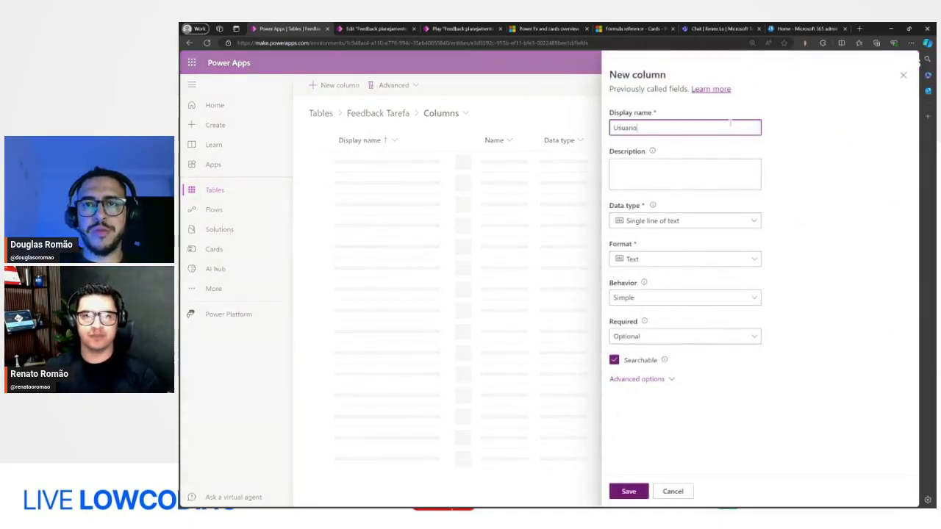
pyautogui.click(688, 219)
pyautogui.moveTo(687, 315)
pyautogui.click(798, 319)
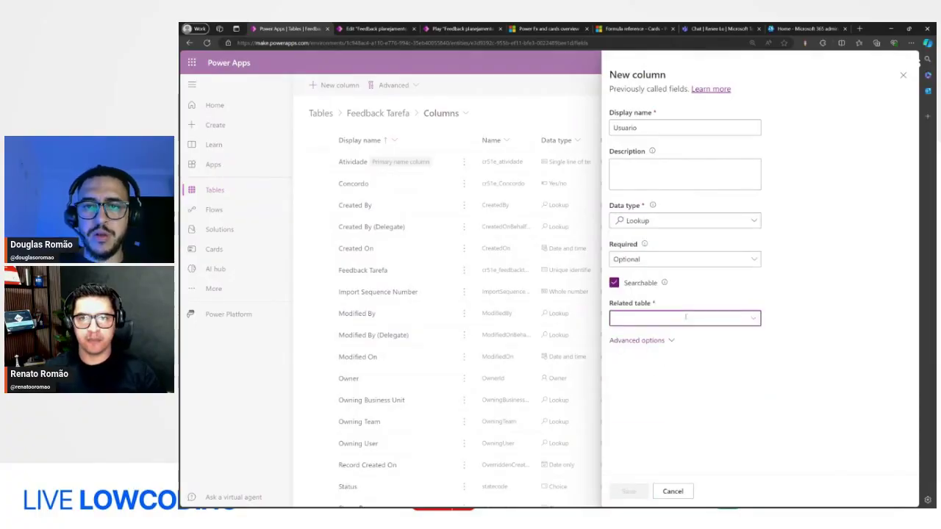
pyautogui.click(686, 317)
pyautogui.write('User')
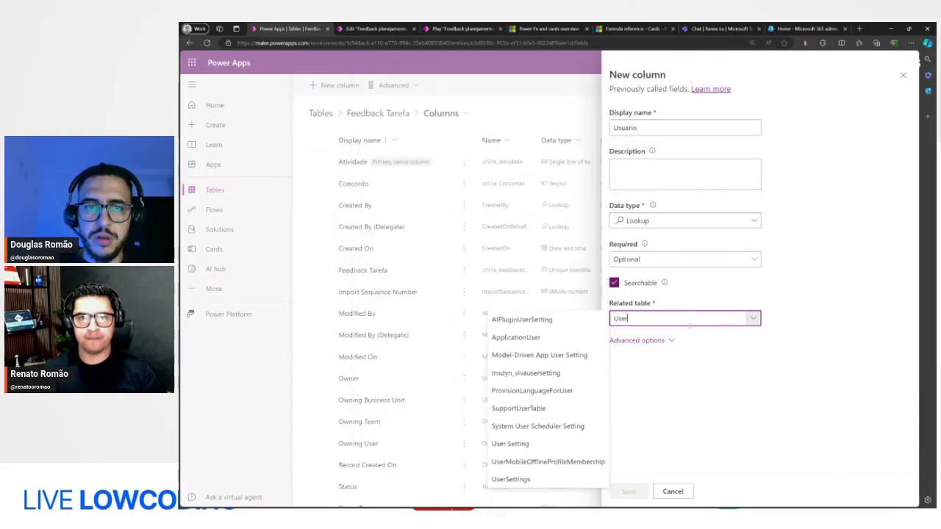
pyautogui.write('s')
pyautogui.hotkey('shift', 'Left')
pyautogui.hotkey('shift', 'Left')
pyautogui.hotkey('shift', 'Left')
pyautogui.hotkey('shift', 'Left')
pyautogui.hotkey('shift', 'Left')
pyautogui.press('BackSpace')
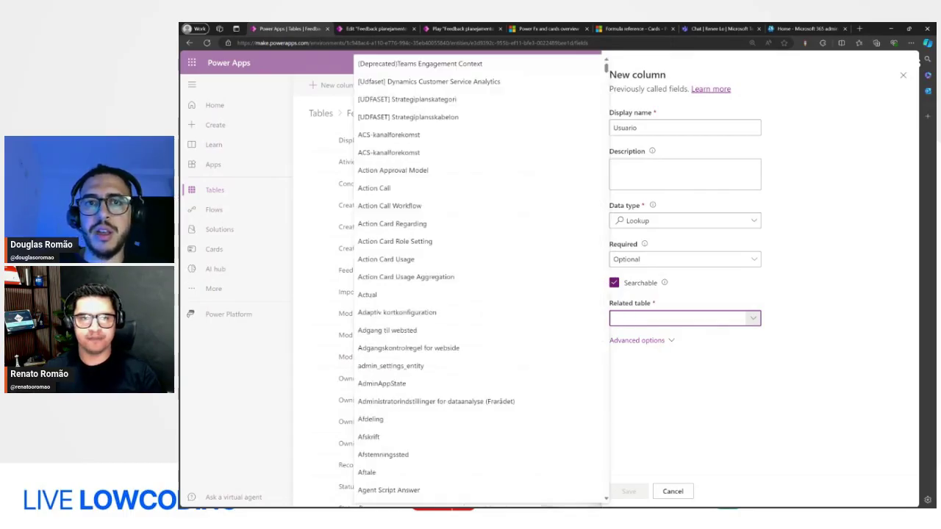
# Find Bruger in the table list and set it as the Usuario column's related table
pyautogui.scroll(-5, 519, 213)
pyautogui.scroll(-3, 519, 214)
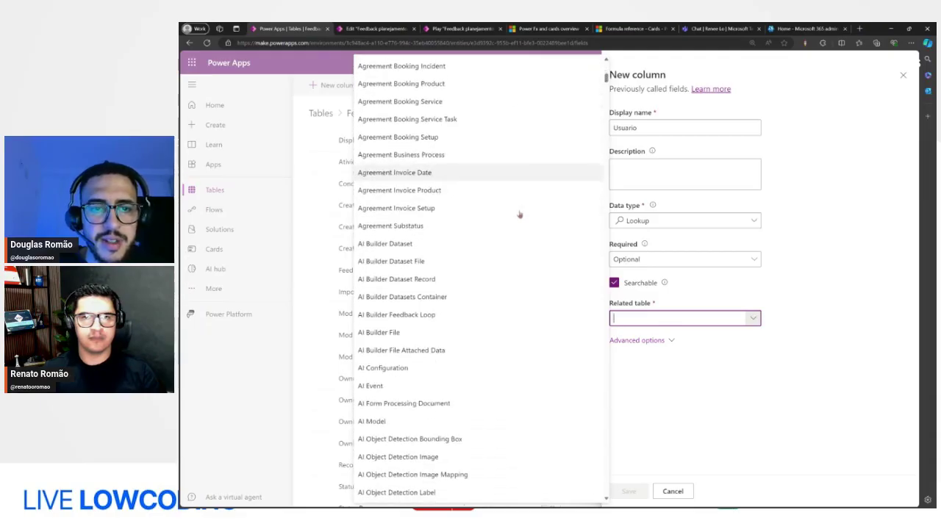
pyautogui.write('Bru')
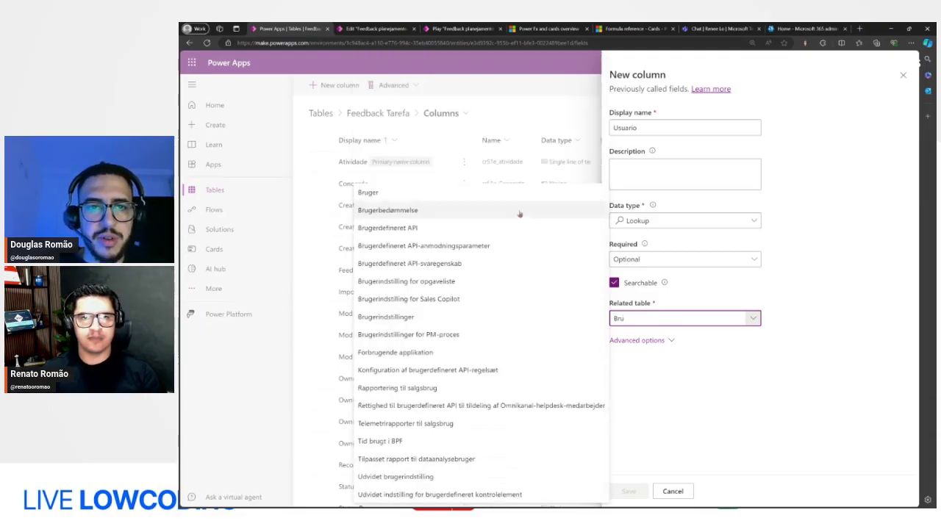
pyautogui.click(441, 194)
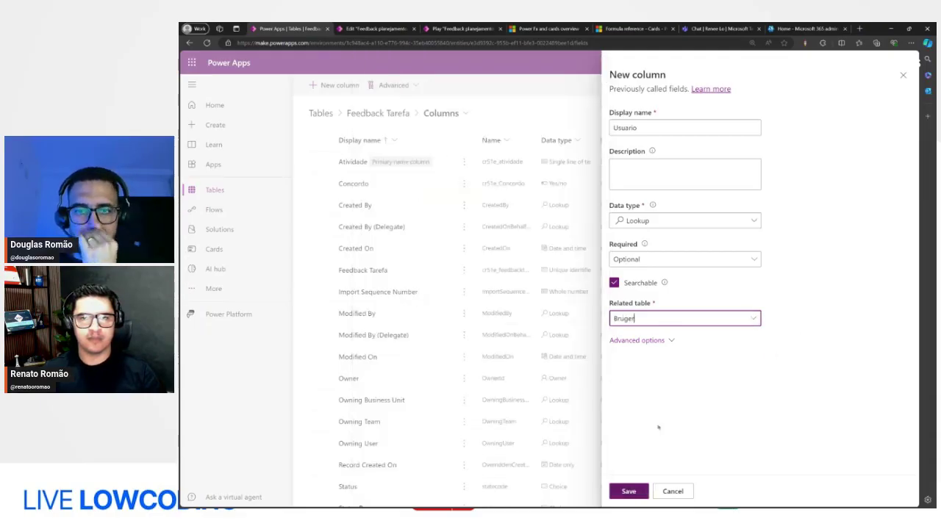
# Set the Usuario column's schema name suffix to lowercase usuario and save the column
pyautogui.click(647, 341)
pyautogui.click(645, 382)
pyautogui.press('BackSpace')
pyautogui.write('u')
pyautogui.click(702, 460)
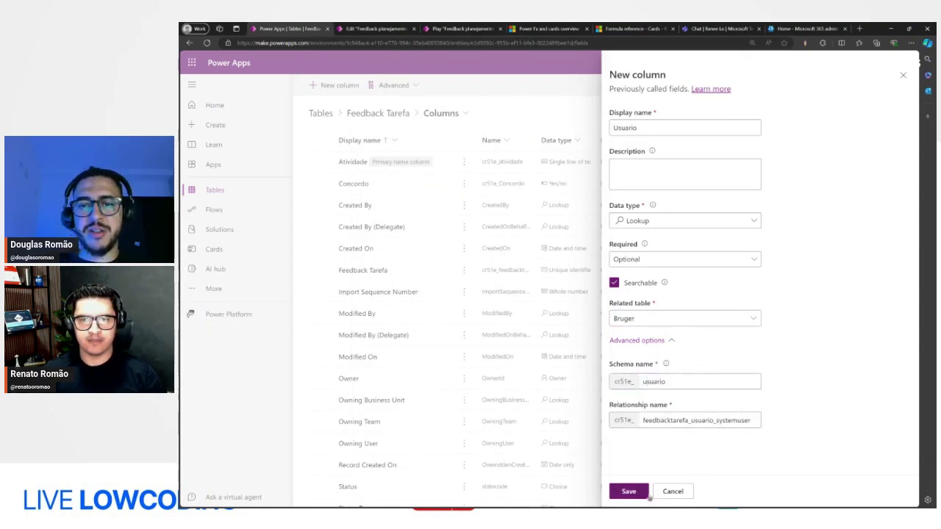
pyautogui.click(646, 496)
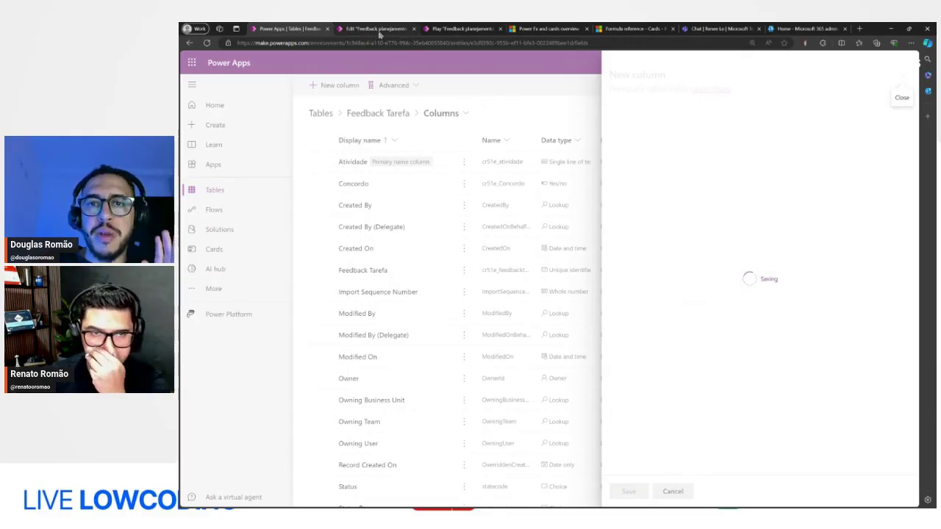
# Switch to the card editor and try to add Microsoft Dataverse as a data source using the existing connection
pyautogui.click(378, 30)
pyautogui.click(234, 153)
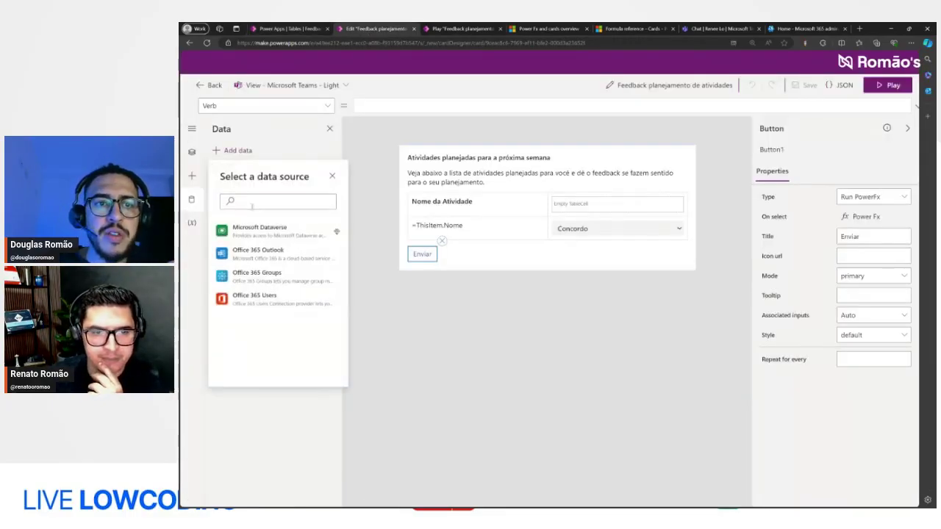
pyautogui.click(330, 234)
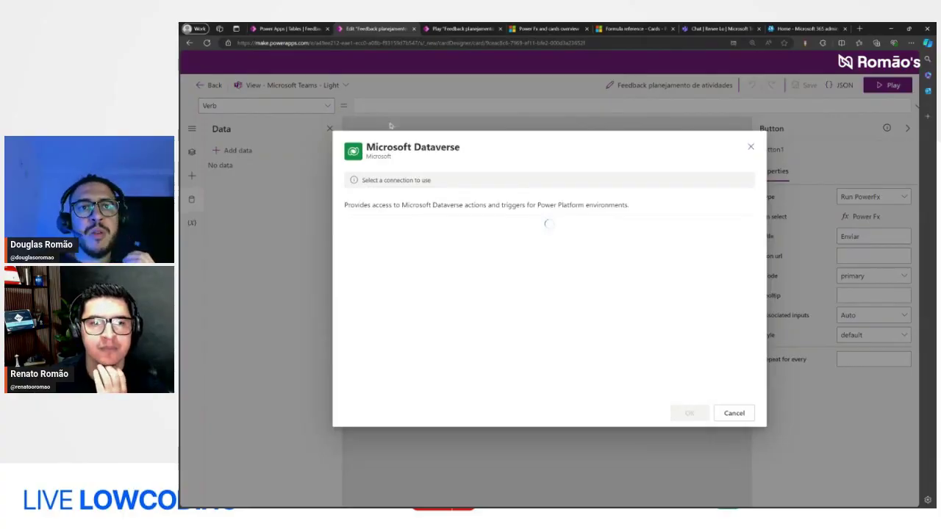
pyautogui.click(288, 28)
pyautogui.click(376, 28)
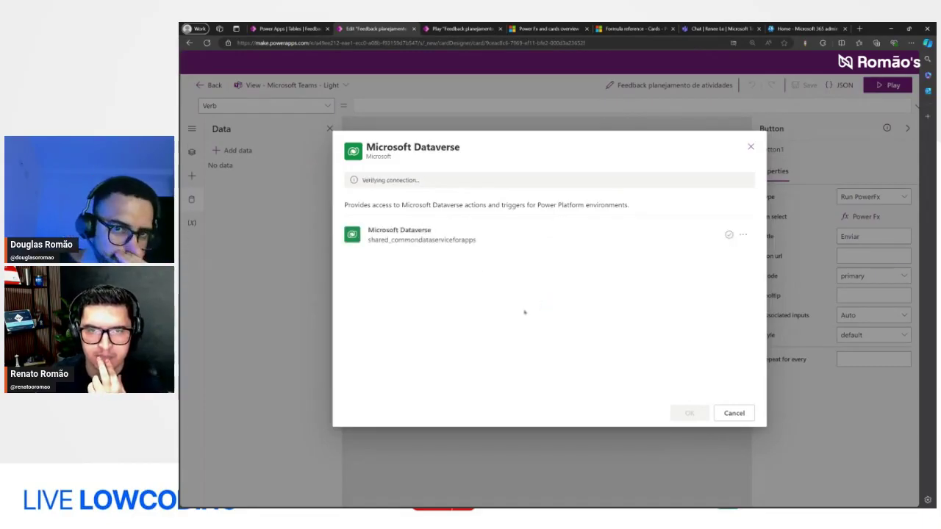
pyautogui.click(689, 413)
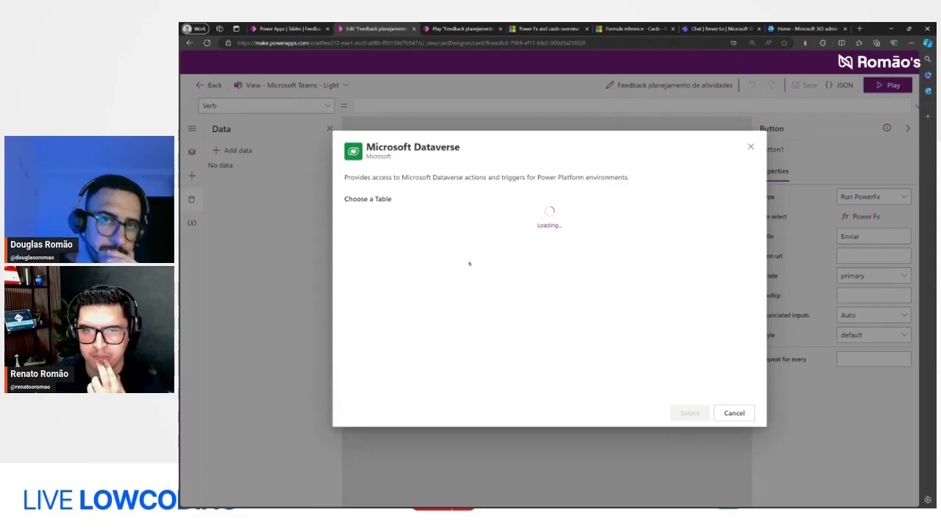
# Search the Dataverse data source's tables for "Feed", then cancel the table selection
pyautogui.click(470, 211)
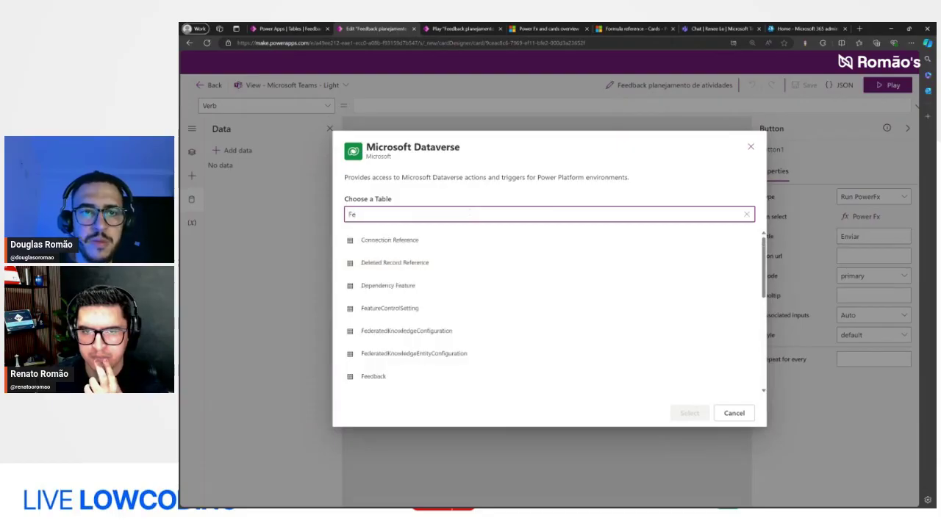
pyautogui.scroll(-2, 441, 308)
pyautogui.write('Fe')
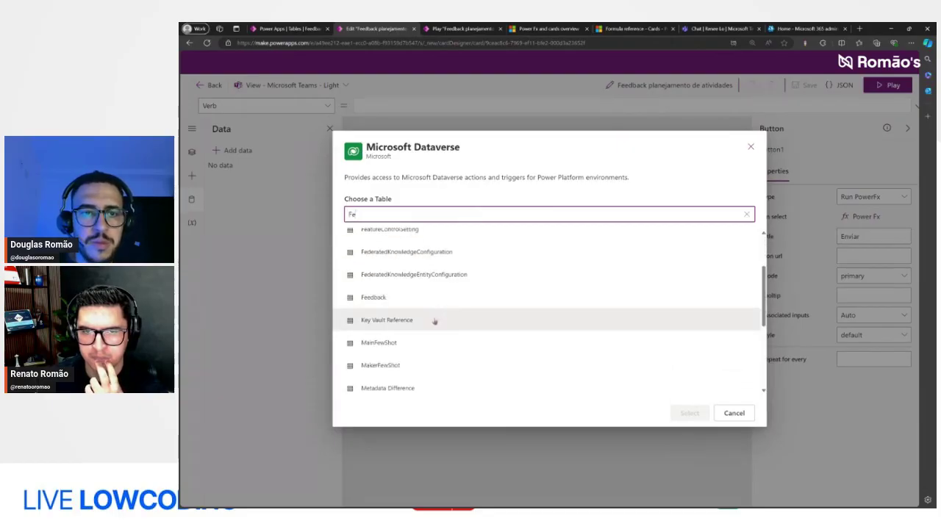
pyautogui.write('ed')
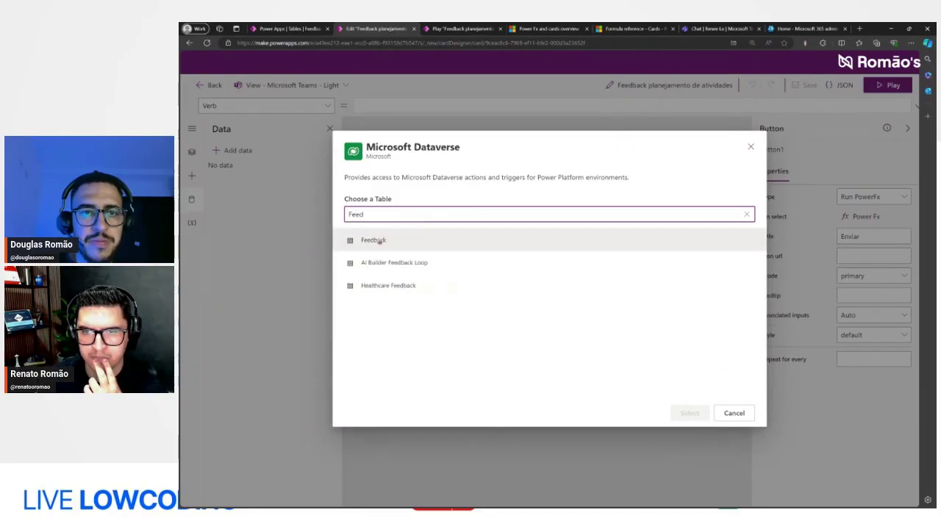
pyautogui.click(290, 28)
pyautogui.click(355, 26)
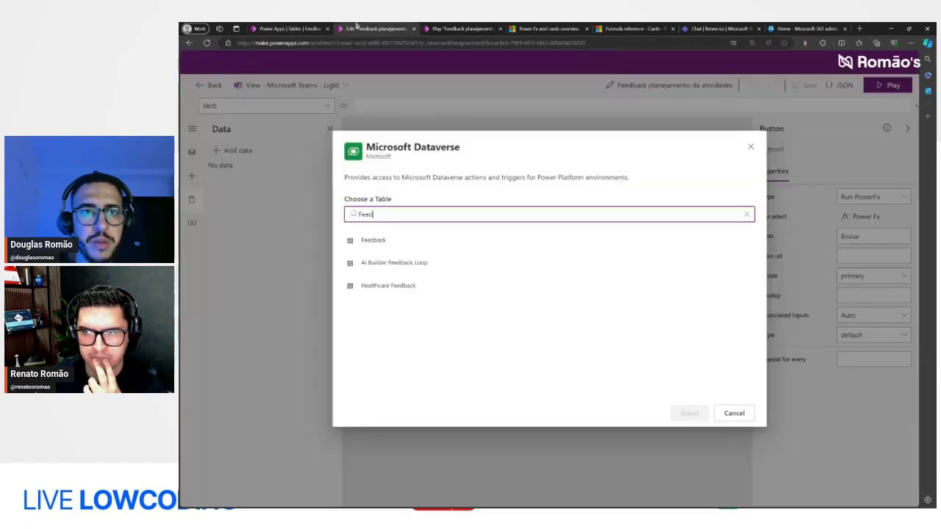
pyautogui.click(737, 415)
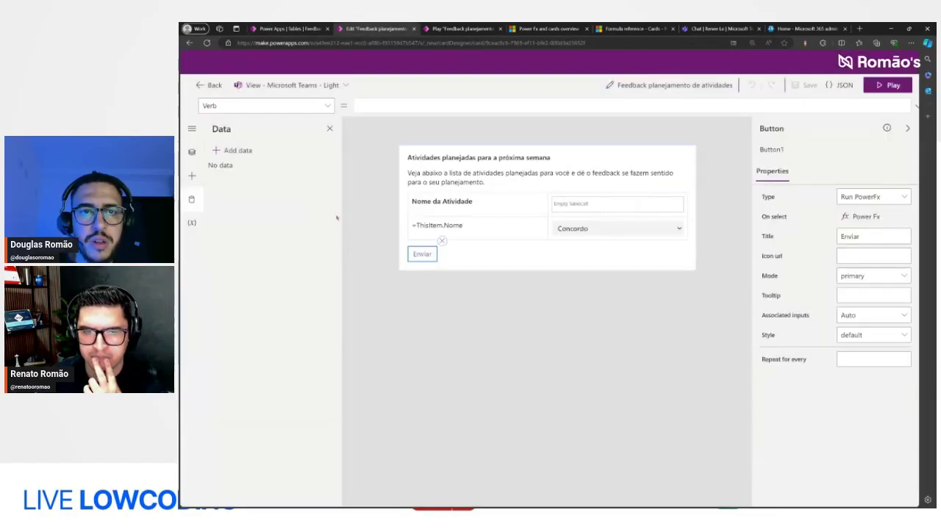
# Reload the card editor, check the column save on the Tables page, and open Power Apps in a new browser tab
pyautogui.click(207, 43)
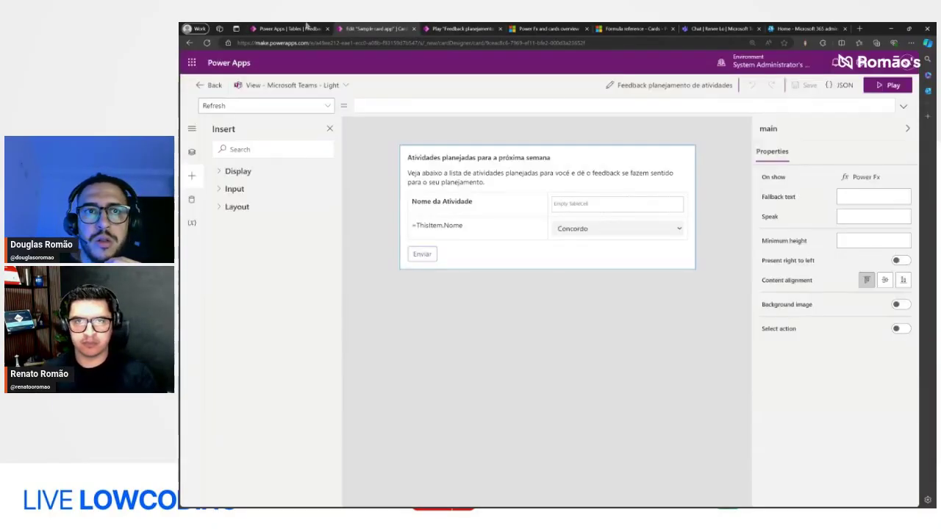
pyautogui.click(313, 28)
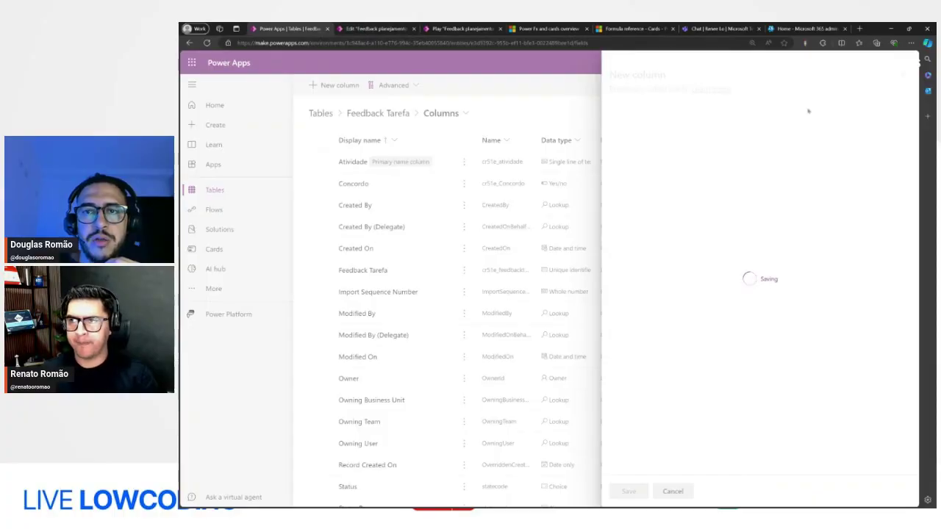
pyautogui.click(360, 29)
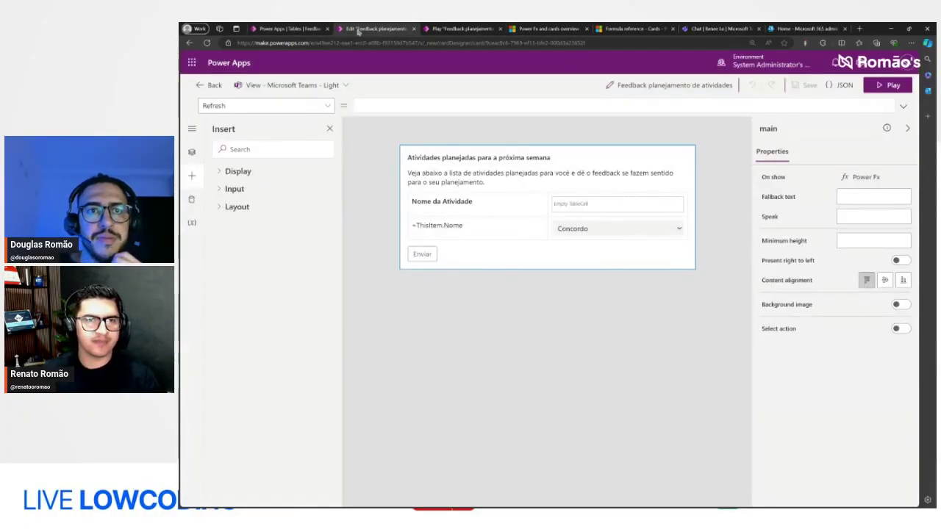
pyautogui.rightClick(357, 31)
pyautogui.click(401, 72)
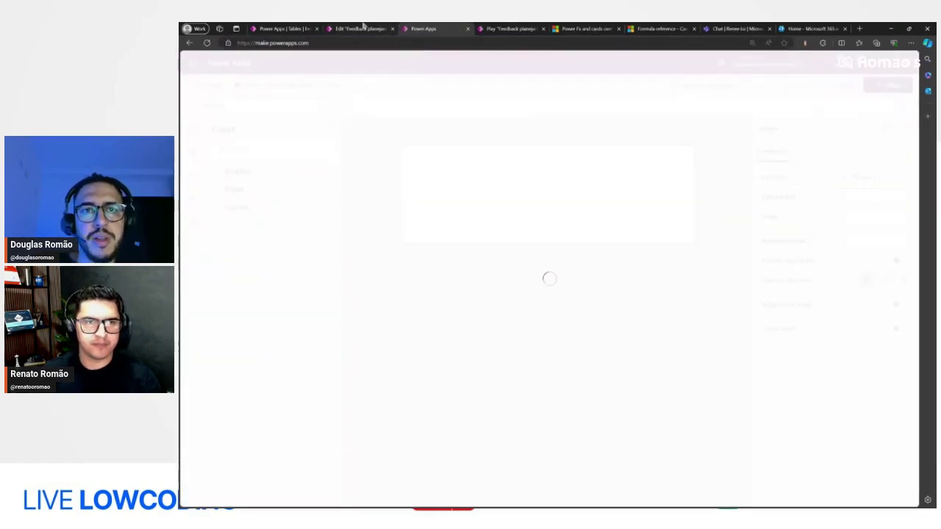
# Compare the environment shown on the Feedback Tarefa columns page with the one used by the card editor
pyautogui.click(290, 29)
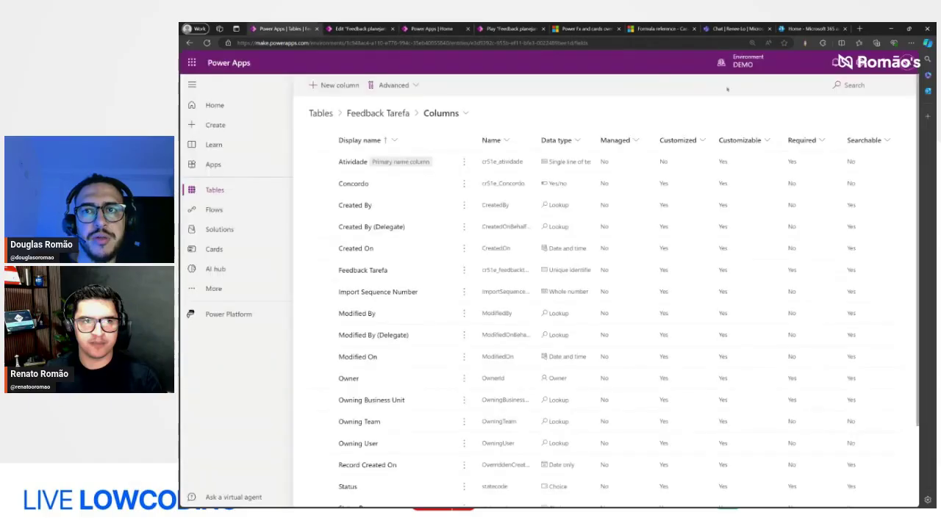
pyautogui.moveTo(745, 66)
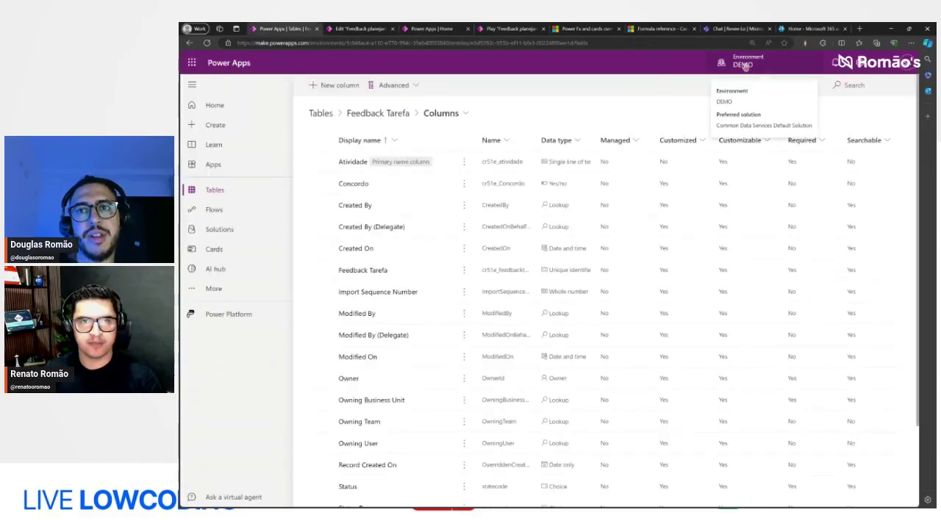
pyautogui.click(742, 64)
pyautogui.click(742, 64)
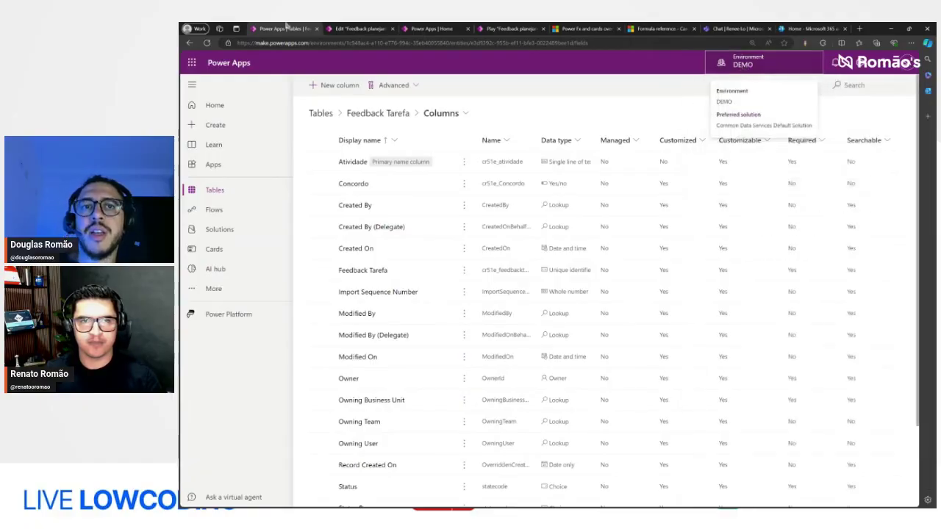
pyautogui.click(342, 28)
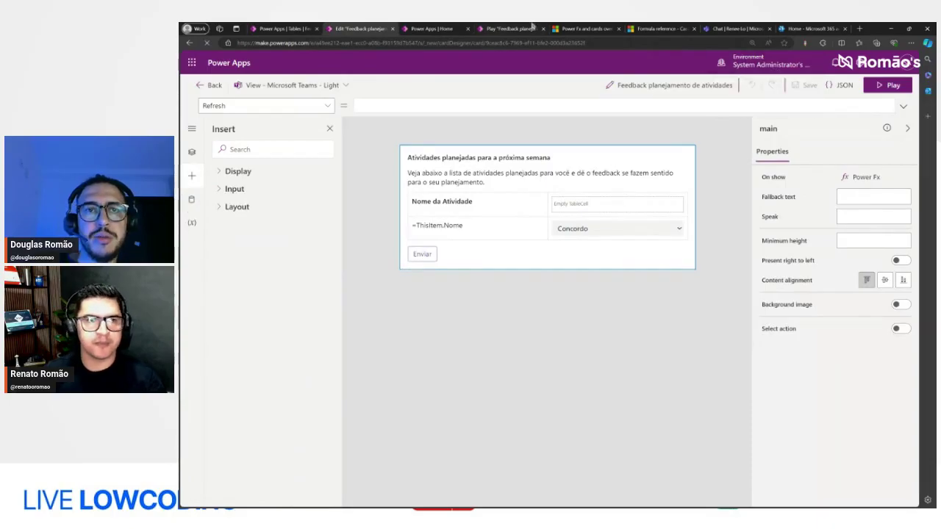
pyautogui.click(515, 28)
# Switch to the Power Apps home tab for the card's environment and look through its tables
pyautogui.click(441, 28)
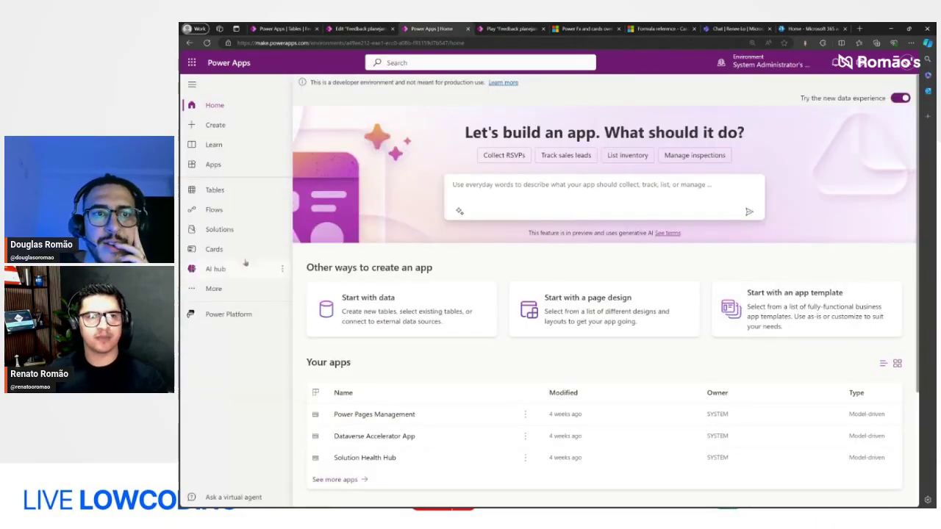
pyautogui.click(235, 191)
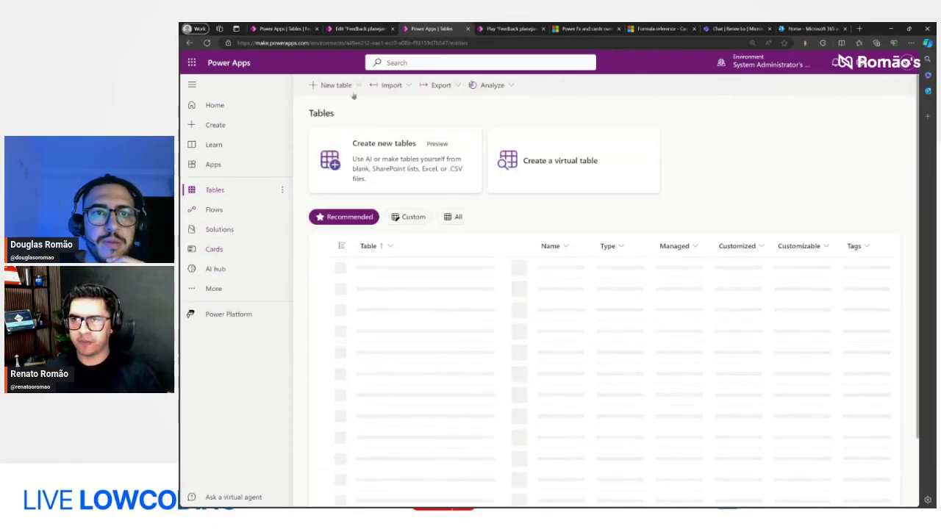
pyautogui.click(359, 88)
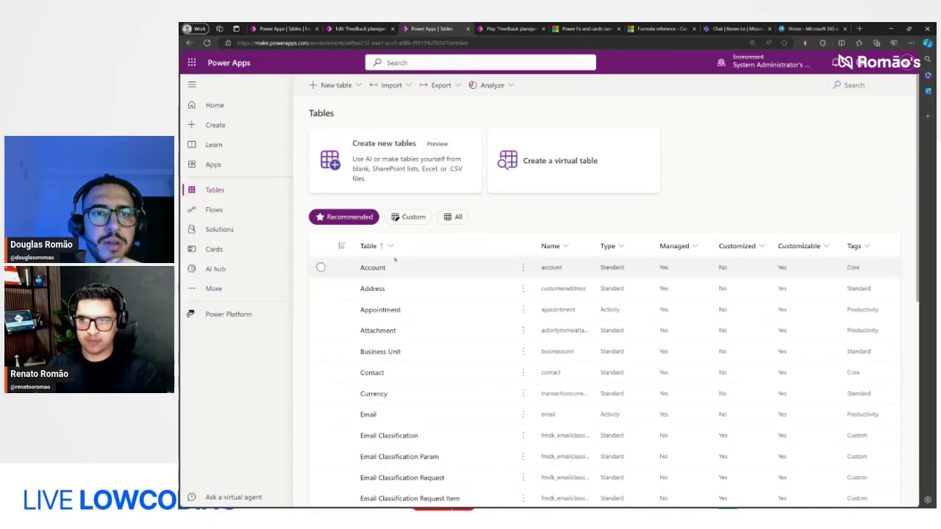
# Create a solution named Test with CDS Default Publisher as its publisher
pyautogui.click(220, 229)
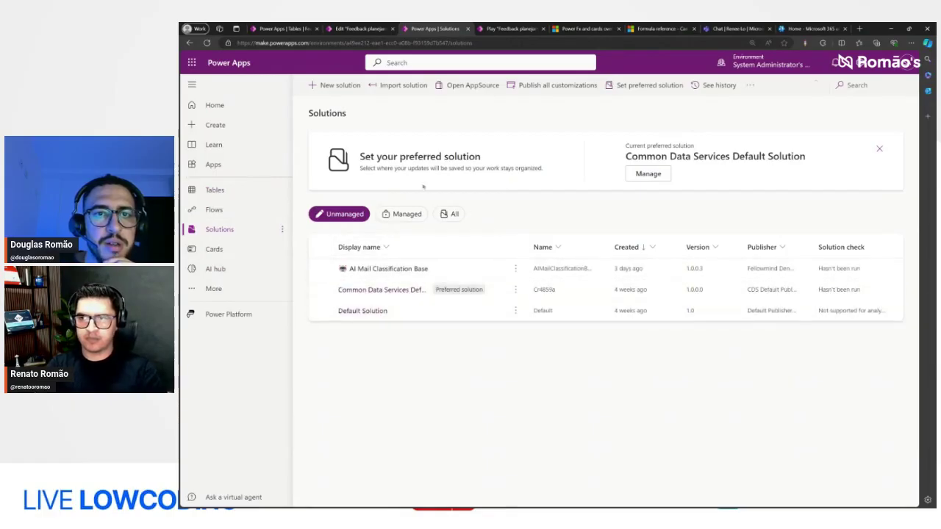
pyautogui.click(334, 86)
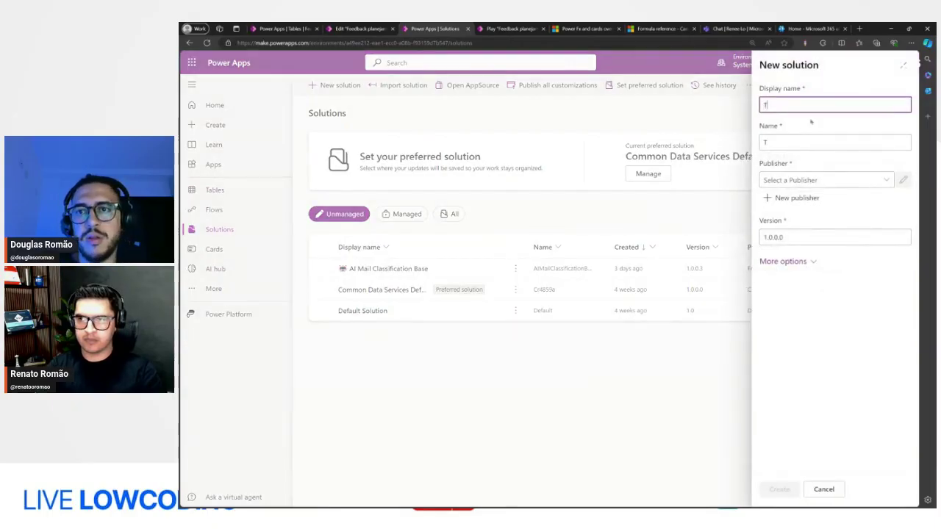
pyautogui.click(830, 180)
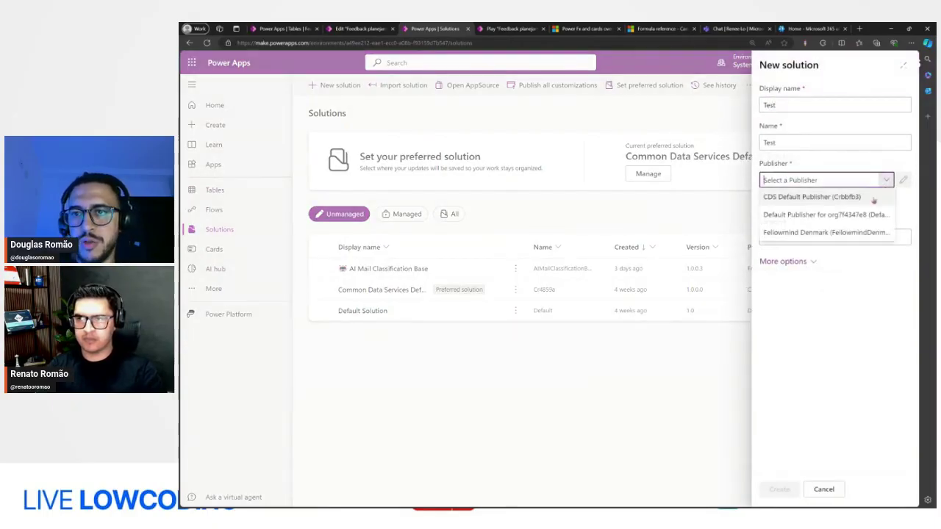
pyautogui.click(838, 196)
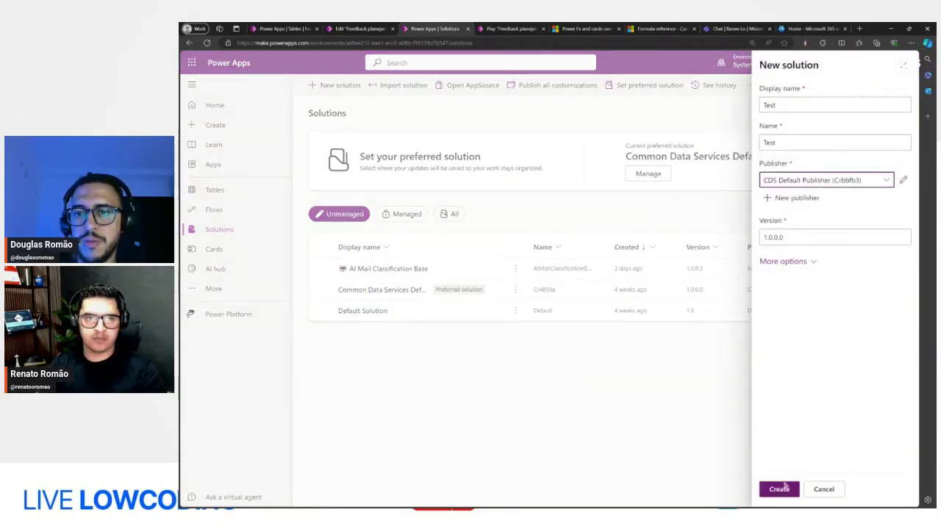
pyautogui.click(781, 489)
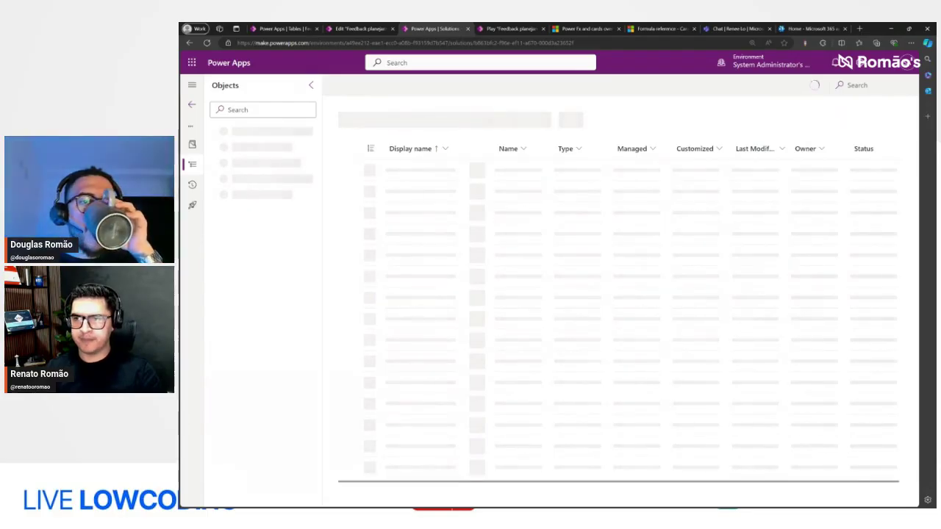
pyautogui.click(356, 85)
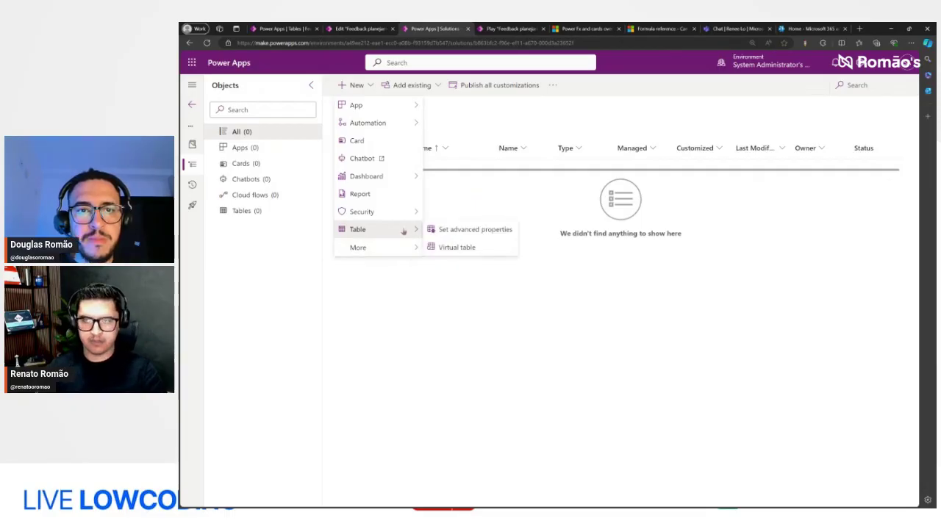
pyautogui.moveTo(403, 254)
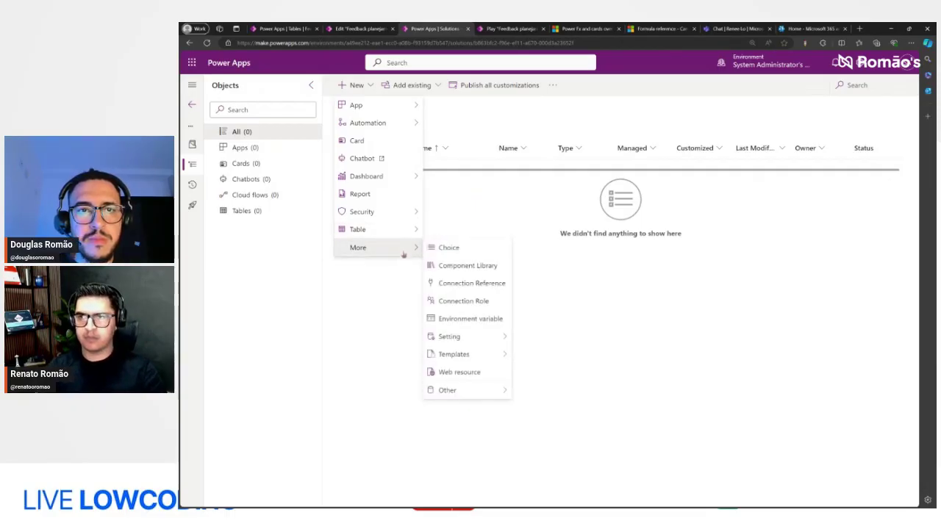
pyautogui.click(504, 229)
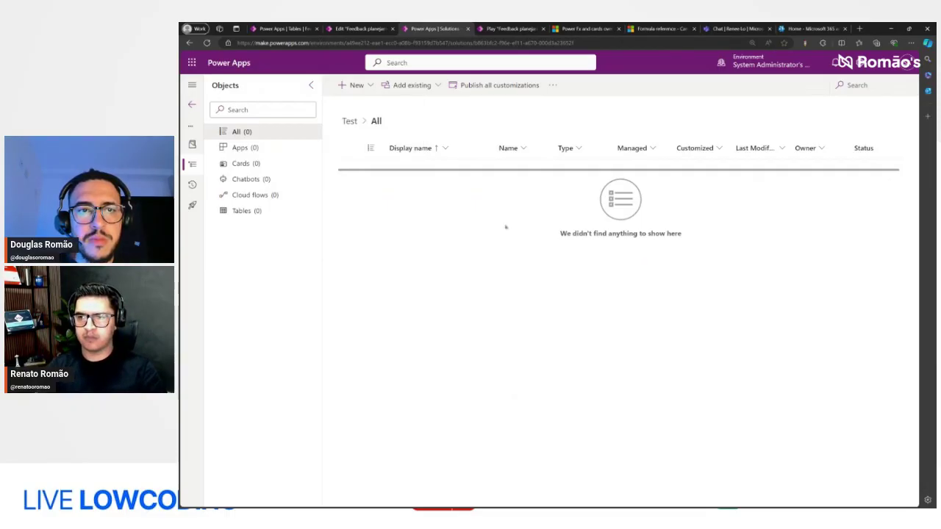
pyautogui.click(353, 84)
pyautogui.moveTo(384, 233)
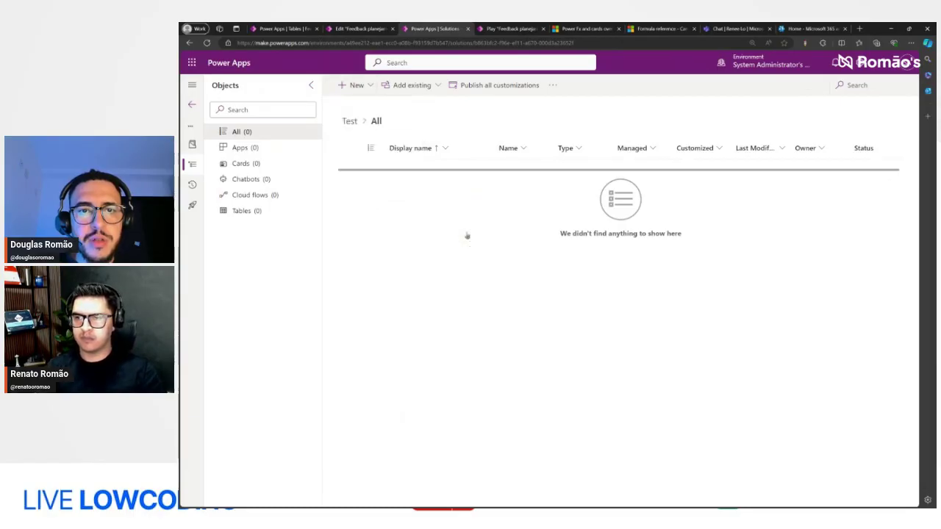
pyautogui.click(464, 229)
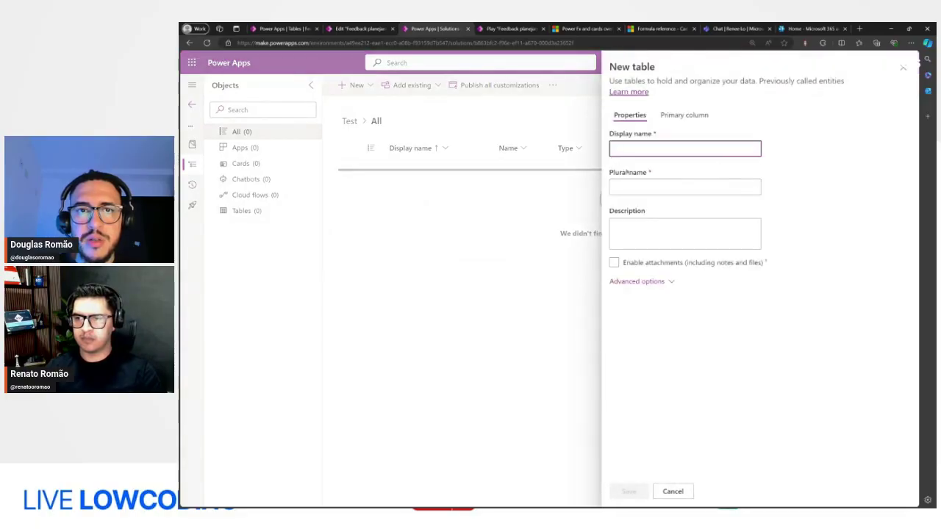
pyautogui.click(902, 67)
# Start a new table with advanced properties in the Test solution and give it the display name Feedback Tarefa
pyautogui.click(354, 85)
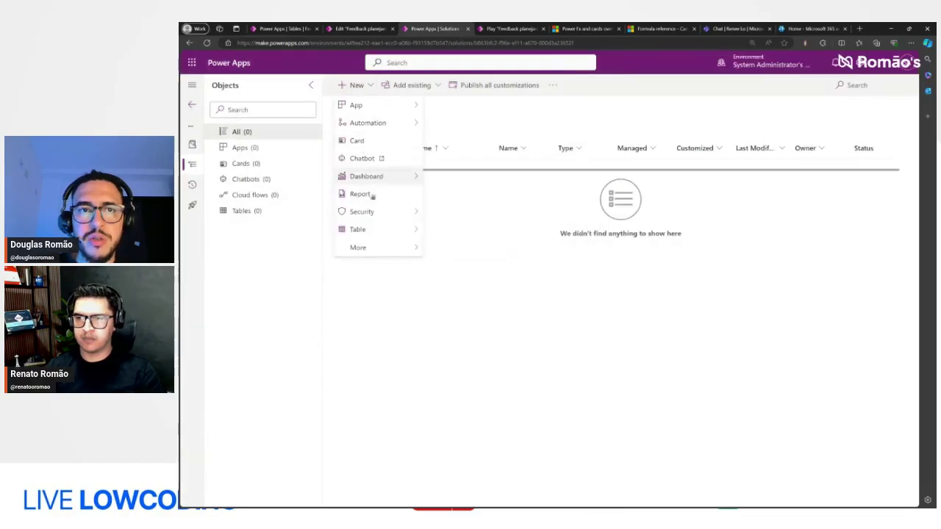
pyautogui.moveTo(378, 234)
pyautogui.click(460, 231)
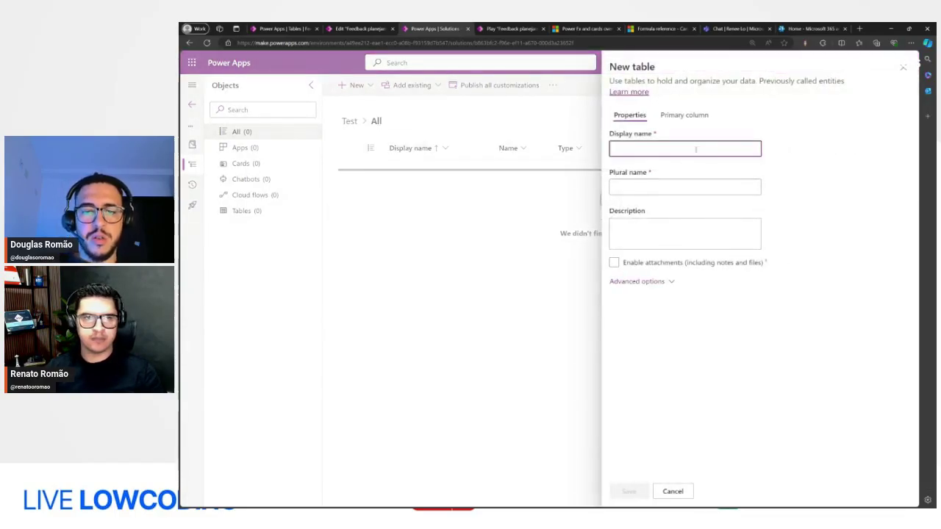
pyautogui.write('Feedback Tarefa')
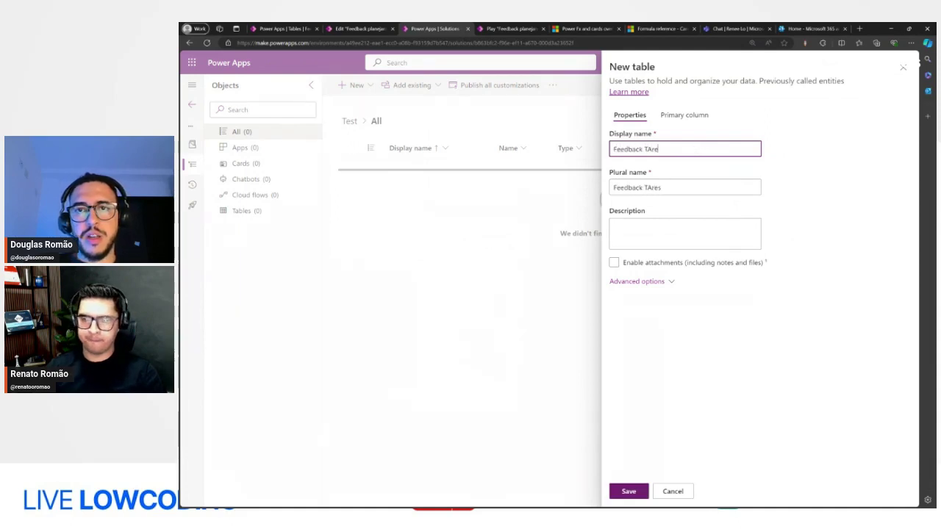
# Set the new table's primary column display name to Atividade and its schema name suffix to lowercase atividade
pyautogui.click(691, 117)
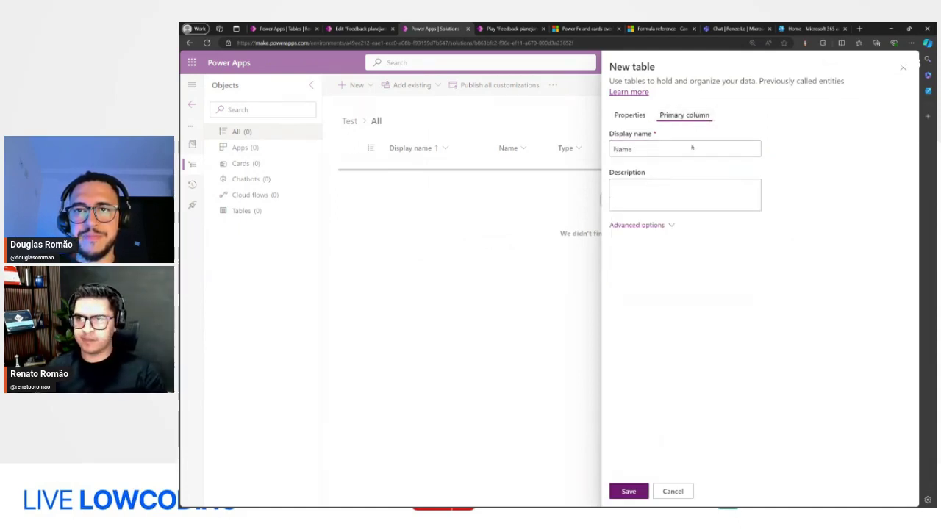
pyautogui.click(662, 225)
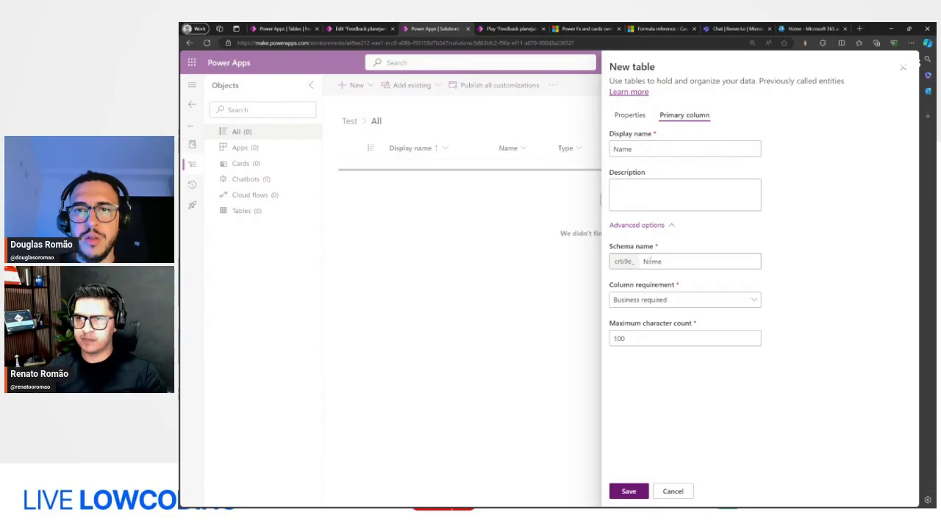
pyautogui.doubleClick(627, 149)
pyautogui.write('Atividade')
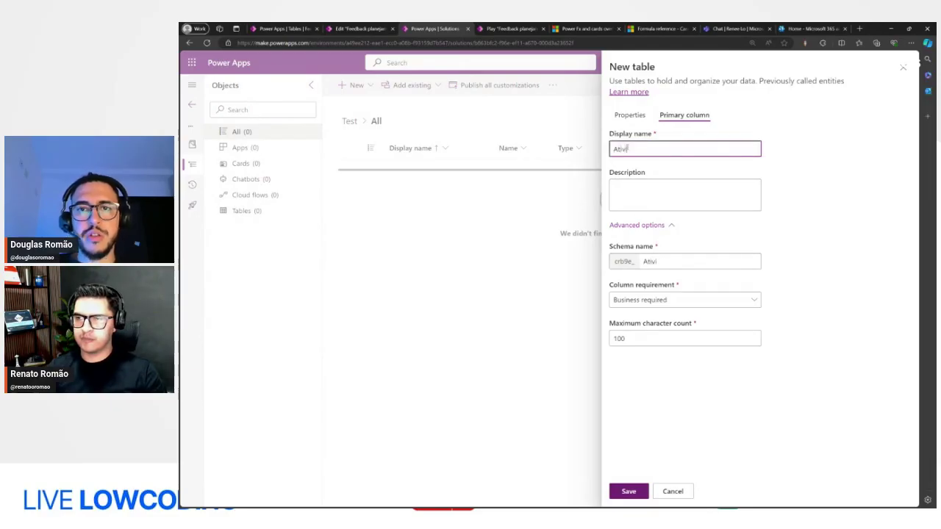
pyautogui.click(645, 263)
pyautogui.doubleClick(645, 262)
pyautogui.click(616, 338)
# Set the table's schema name suffix to feedbacktarefa and save the new table
pyautogui.click(629, 115)
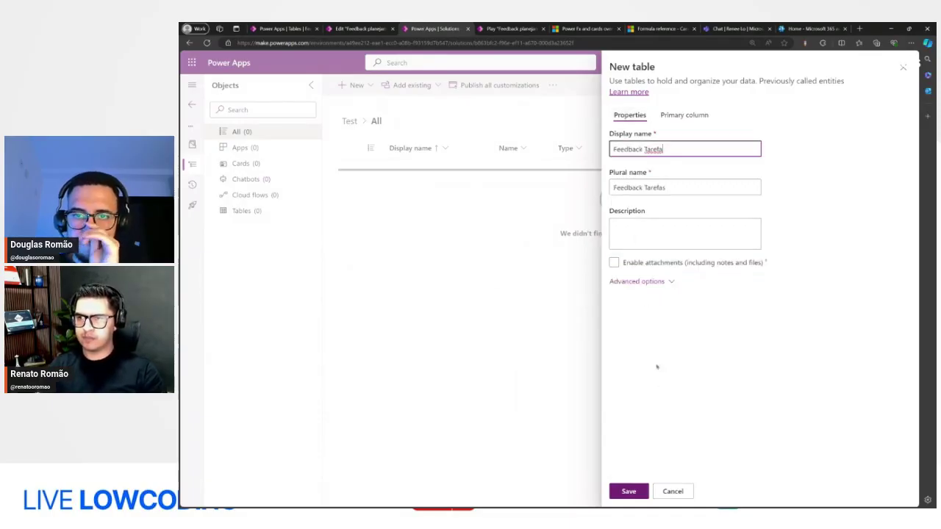
pyautogui.click(648, 282)
pyautogui.click(655, 283)
pyautogui.click(656, 283)
pyautogui.doubleClick(662, 317)
pyautogui.write('feedbac')
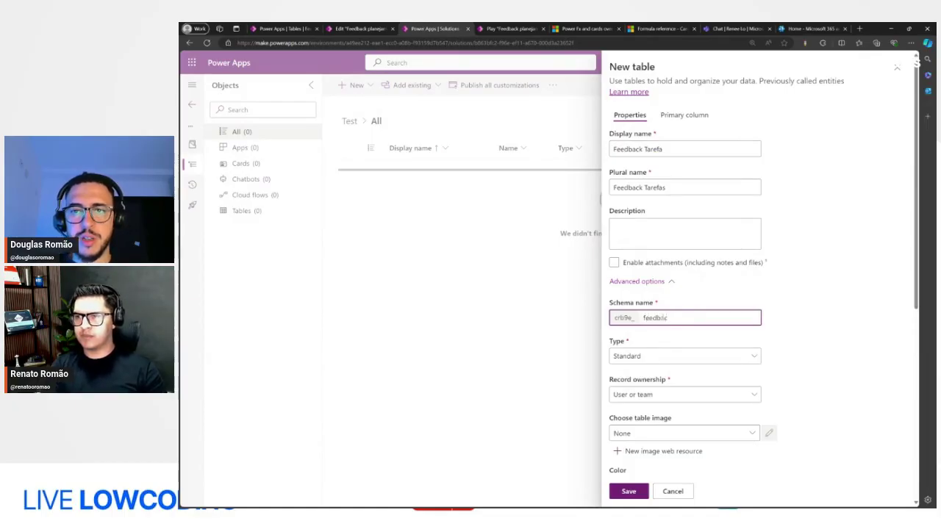
pyautogui.write('ktarefa')
pyautogui.click(628, 491)
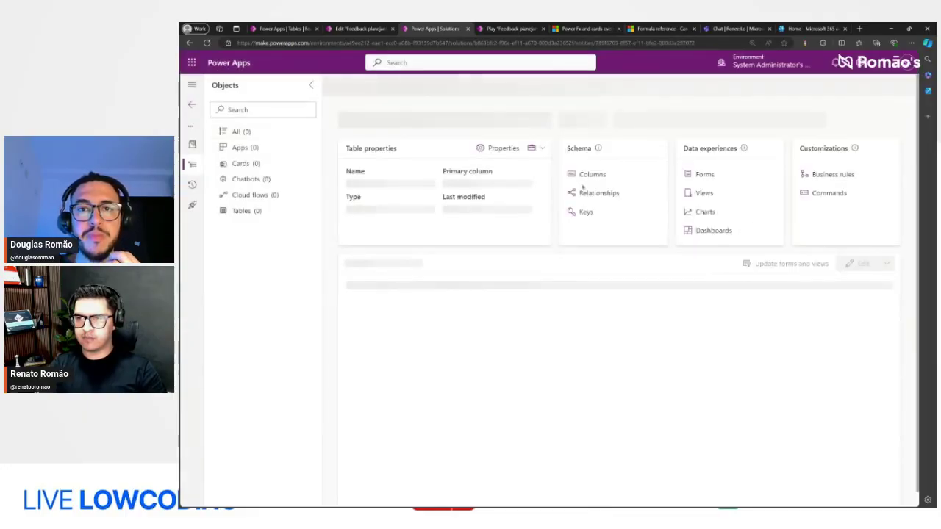
# Start a new Feedback Tarefa column named Usuario as a Lookup related to the User table
pyautogui.click(590, 175)
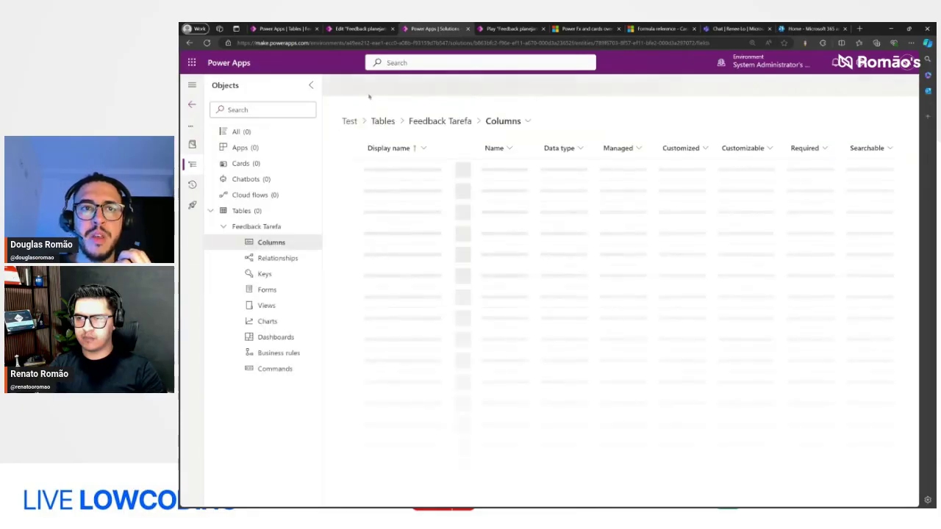
pyautogui.click(361, 86)
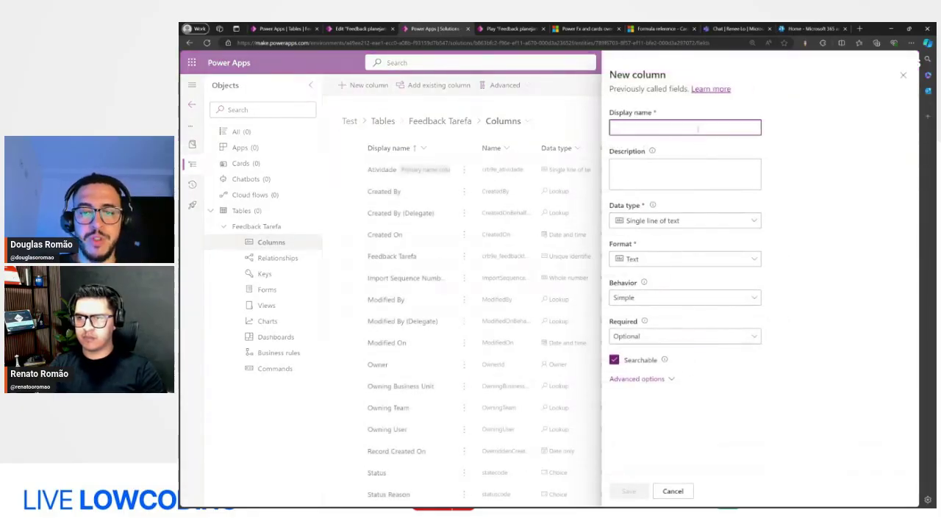
pyautogui.write('Usuario')
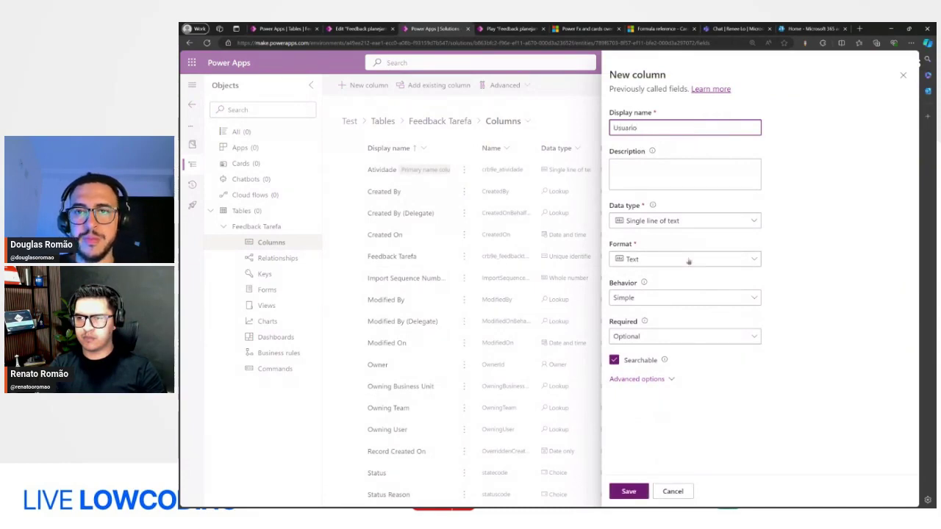
pyautogui.click(687, 222)
pyautogui.moveTo(721, 321)
pyautogui.click(801, 313)
pyautogui.click(677, 318)
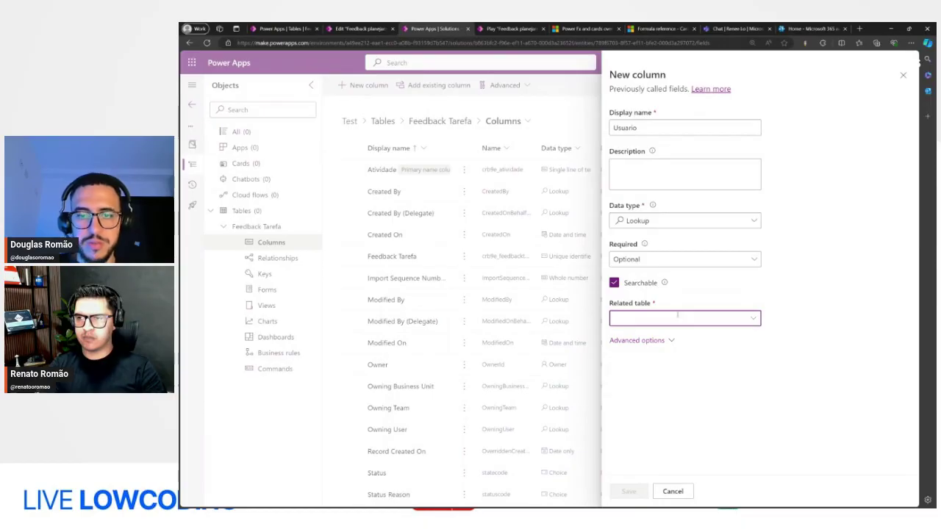
pyautogui.write('User')
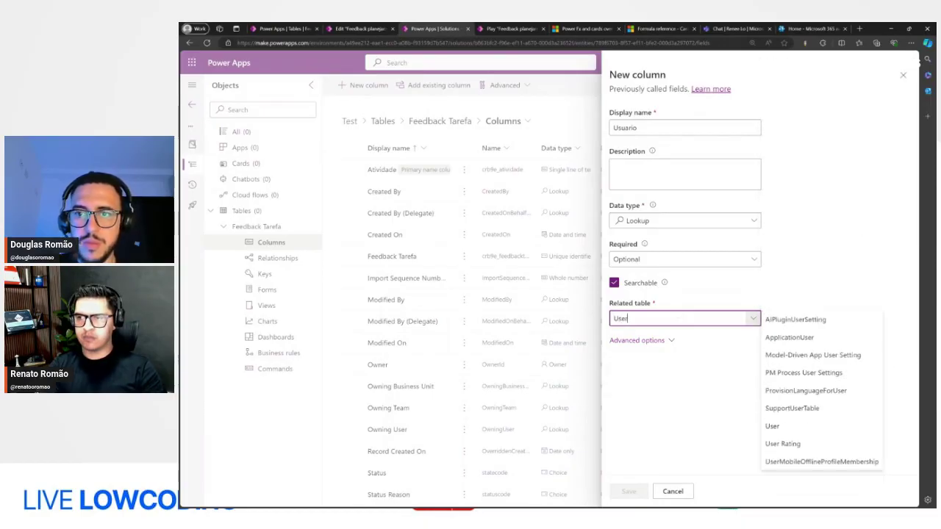
pyautogui.click(771, 426)
# Change the Usuario column's schema name suffix to lowercase usuario and save the column
pyautogui.click(664, 342)
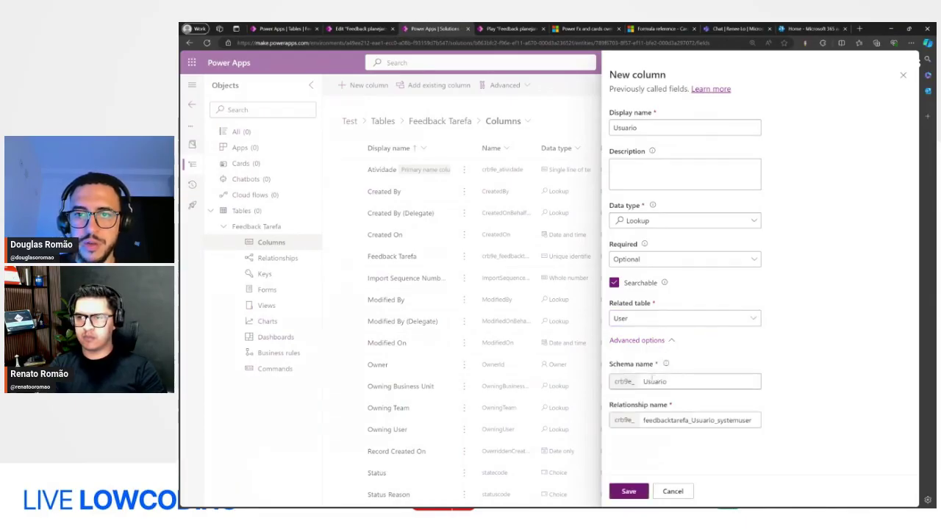
pyautogui.click(645, 381)
pyautogui.press('BackSpace')
pyautogui.write('u')
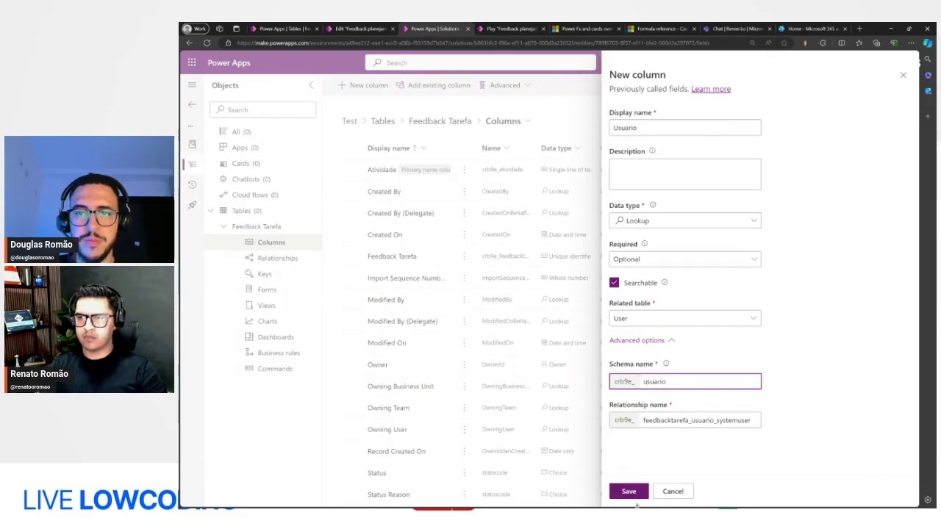
pyautogui.click(638, 495)
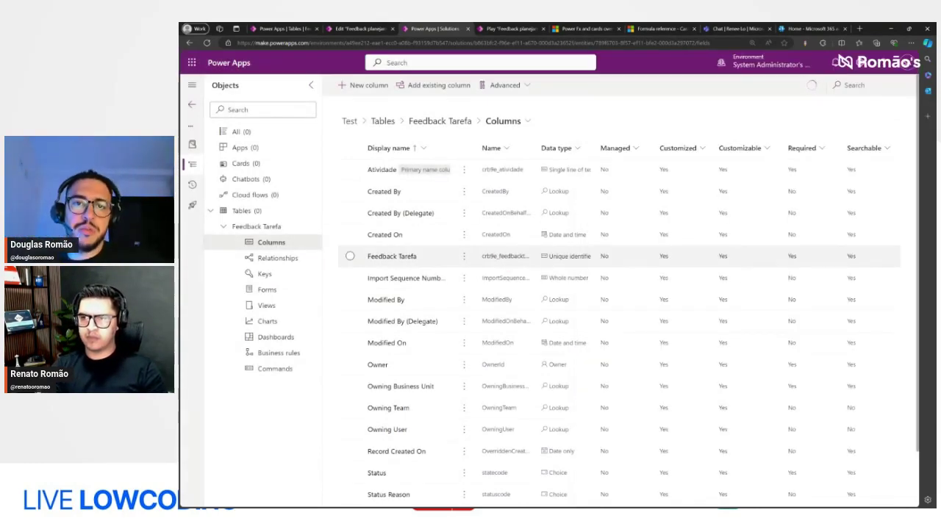
# Add a Yes/no column named Concordo to Feedback Tarefa with the lowercase schema name suffix concordo, and save it
pyautogui.click(363, 85)
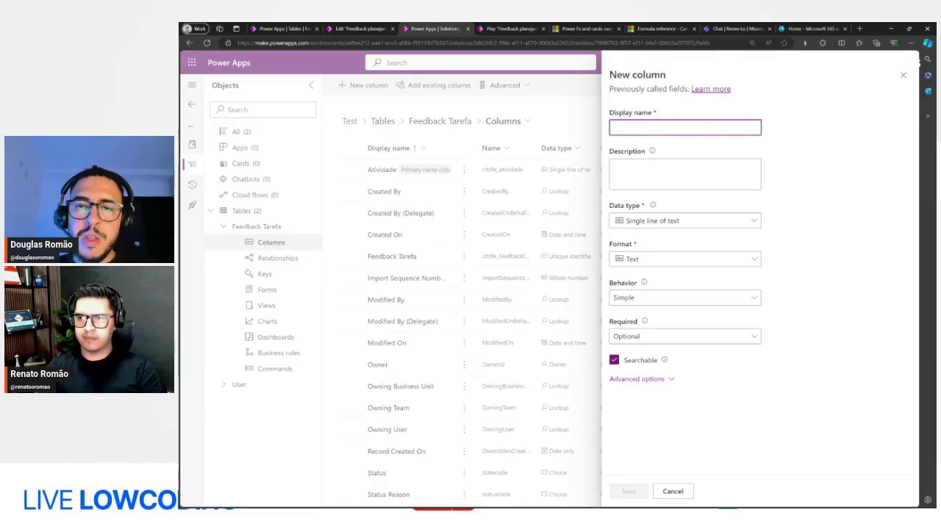
pyautogui.write('Concordo')
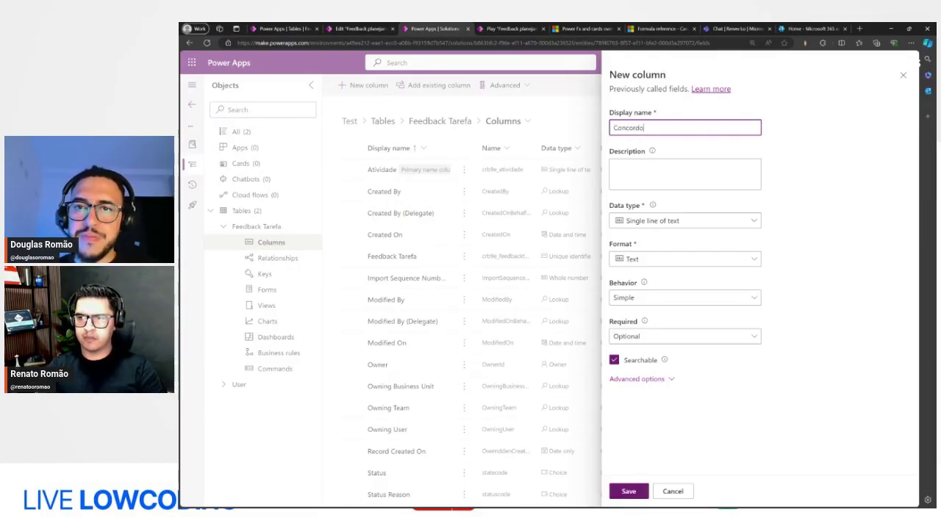
pyautogui.click(732, 223)
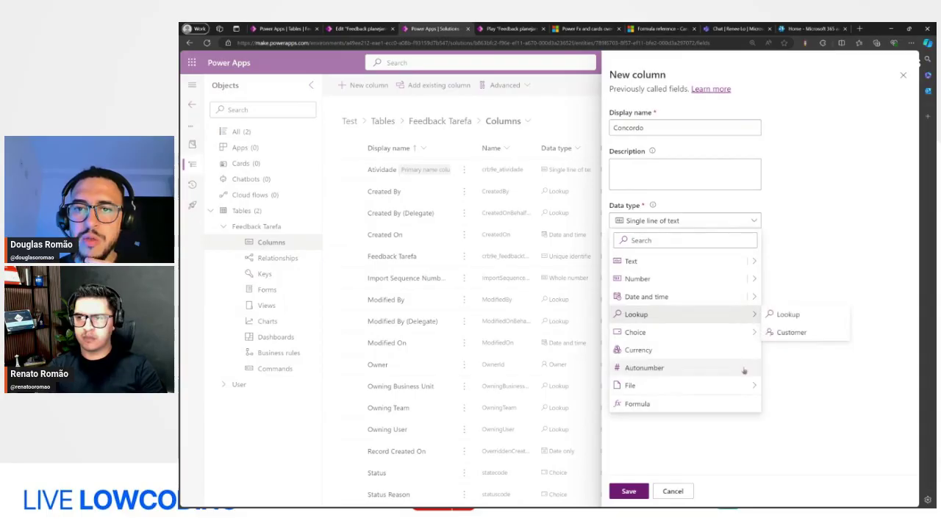
pyautogui.moveTo(743, 336)
pyautogui.click(790, 349)
pyautogui.click(641, 456)
pyautogui.scroll(-1, 645, 459)
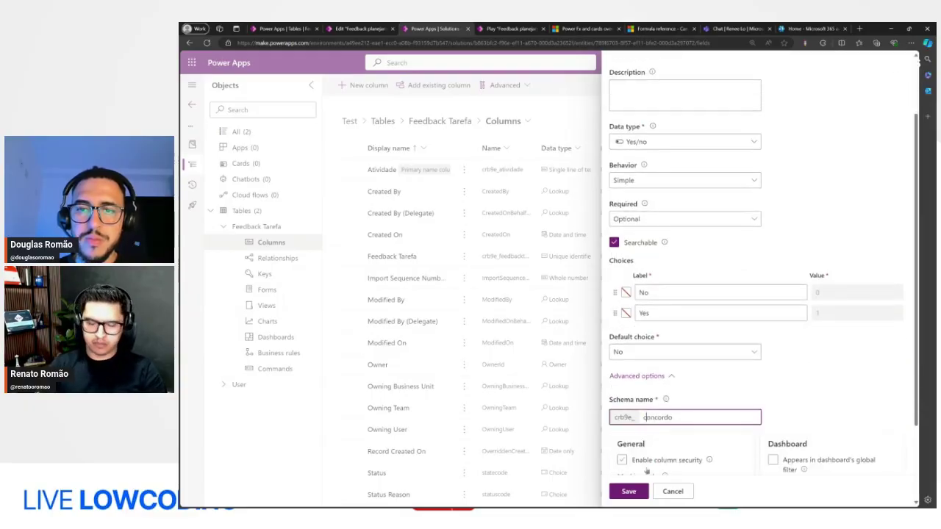
pyautogui.click(642, 490)
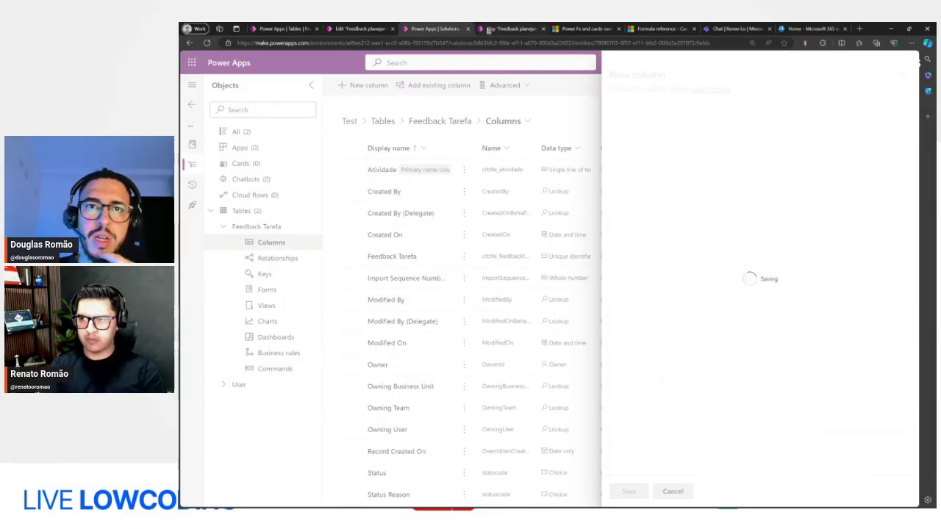
# Return to the feedback card editor and start adding data through the existing Microsoft Dataverse connection
pyautogui.click(487, 29)
pyautogui.click(361, 28)
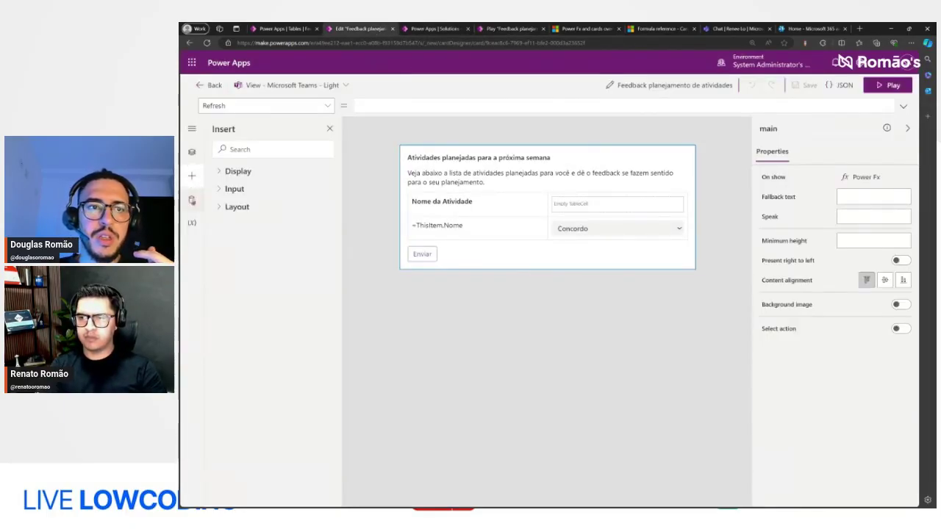
pyautogui.click(191, 152)
pyautogui.click(237, 150)
pyautogui.click(264, 229)
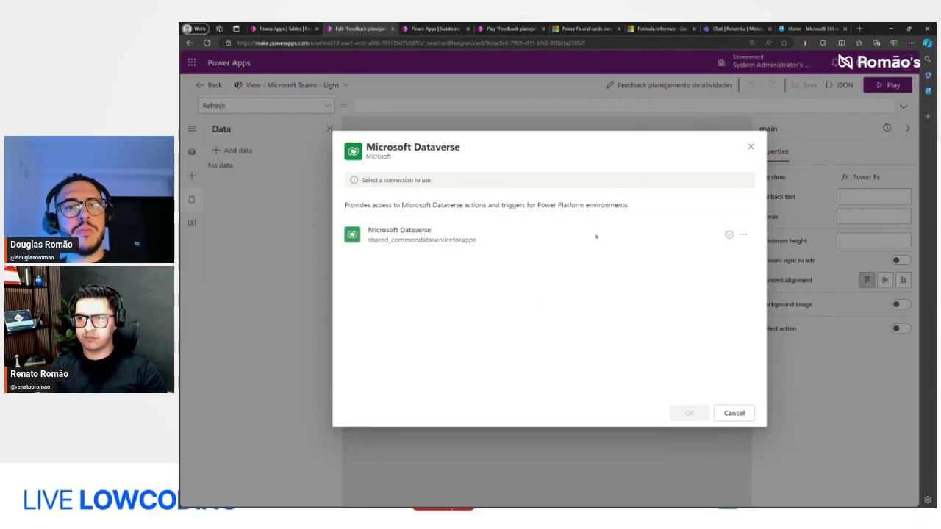
pyautogui.click(689, 413)
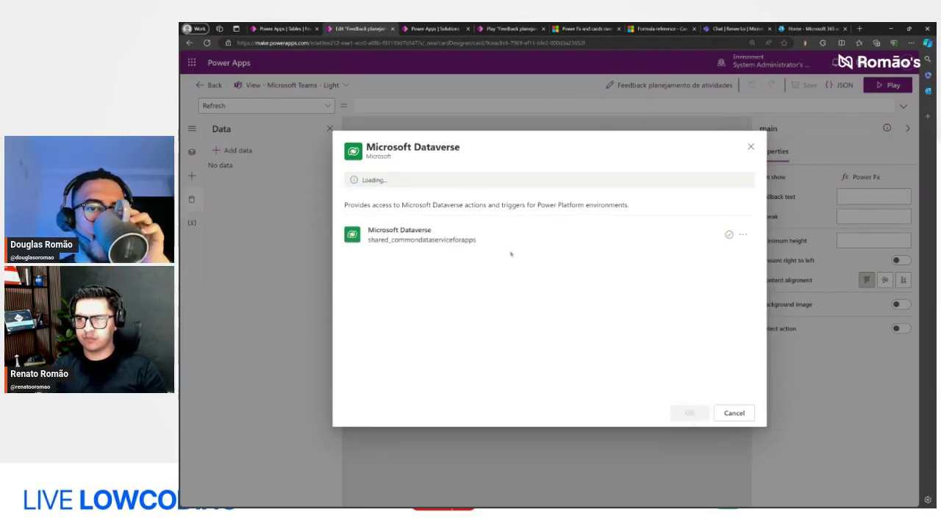
# Search the Dataverse tables for "fed" and add Feedback Tarefas as the card's data source
pyautogui.click(517, 215)
pyautogui.write('fed')
pyautogui.click(397, 309)
pyautogui.click(689, 414)
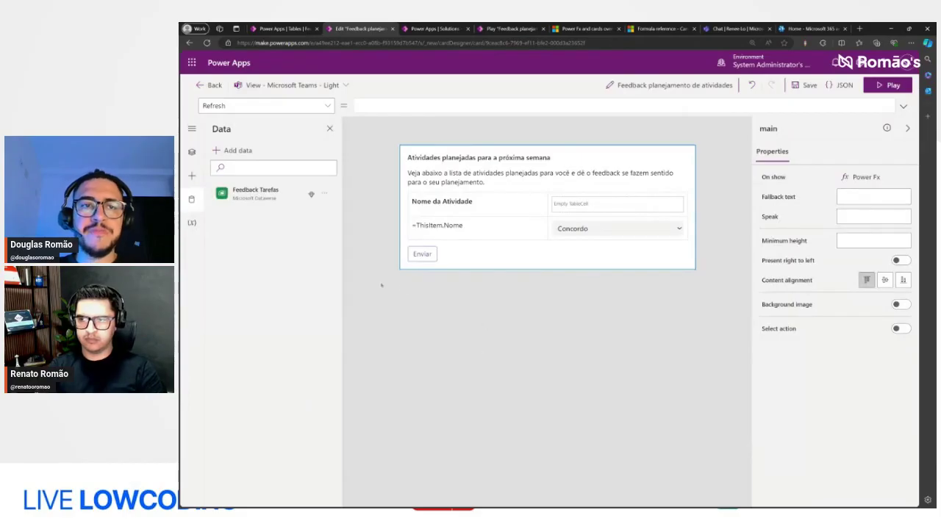
# Begin the Enviar button's formula as Patch('Feedback Tarefas', { Atividade: with the Atividade value left open
pyautogui.click(422, 255)
pyautogui.click(404, 105)
pyautogui.write('Patch(')
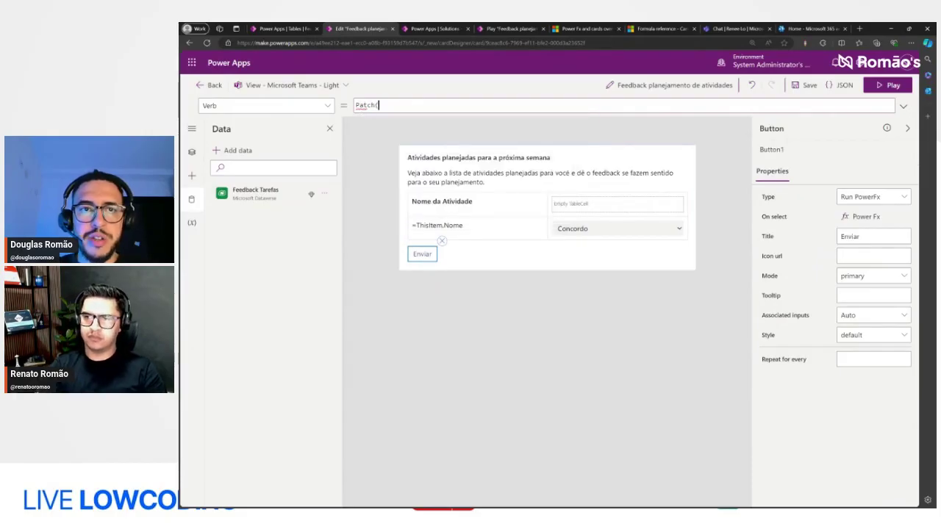
pyautogui.press('Tab')
pyautogui.write(', ')
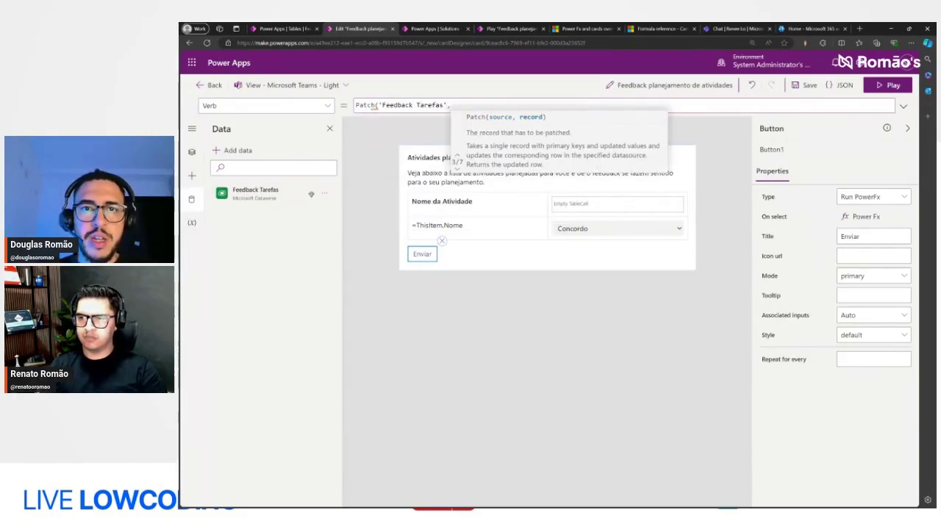
pyautogui.write('{ Ati')
pyautogui.press('Tab')
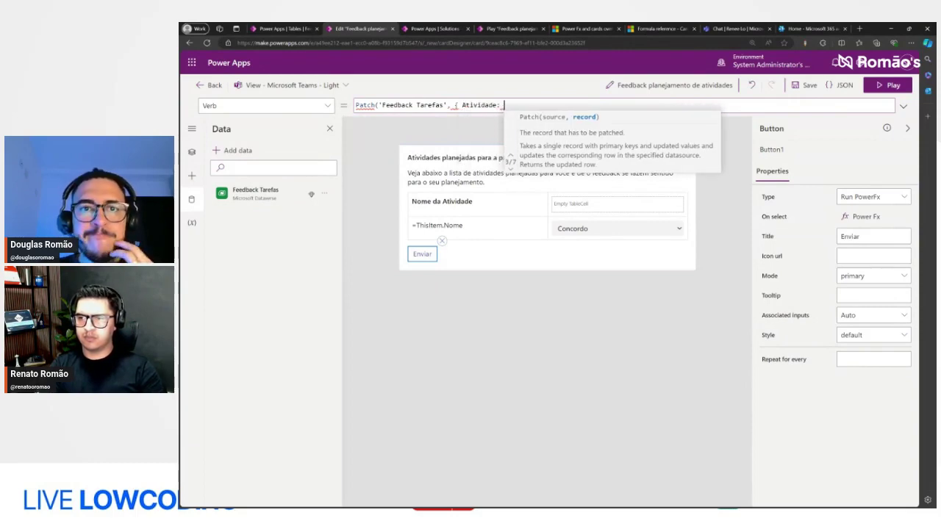
# Try to wrap the Enviar button's Patch expression in a ForAll function
pyautogui.press('Home')
pyautogui.write('ForAl')
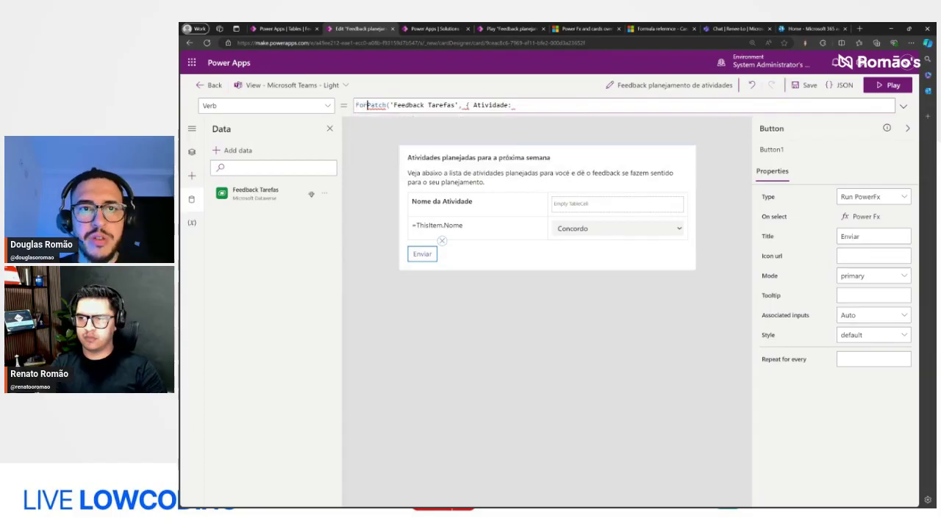
pyautogui.press('Tab')
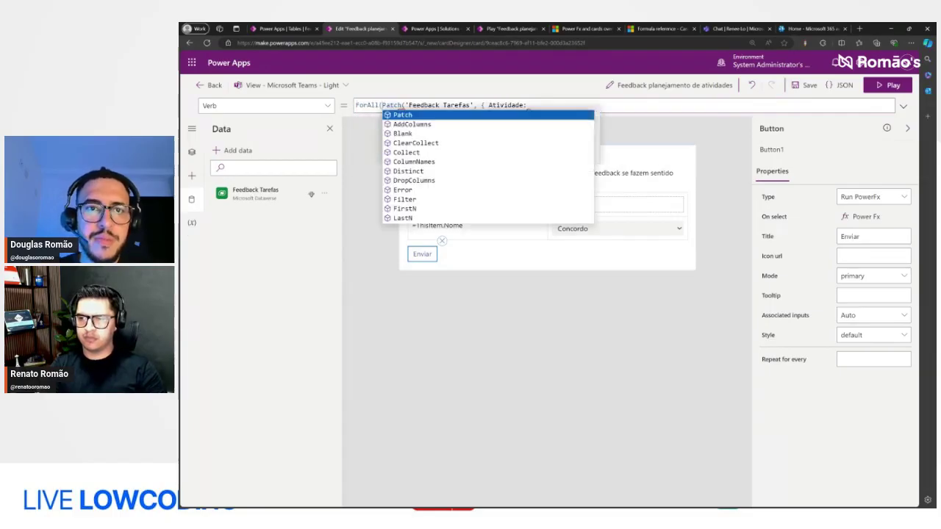
# Check the card table's control name and try to reference it as the ForAll source, clearing the partial entry
pyautogui.click(481, 231)
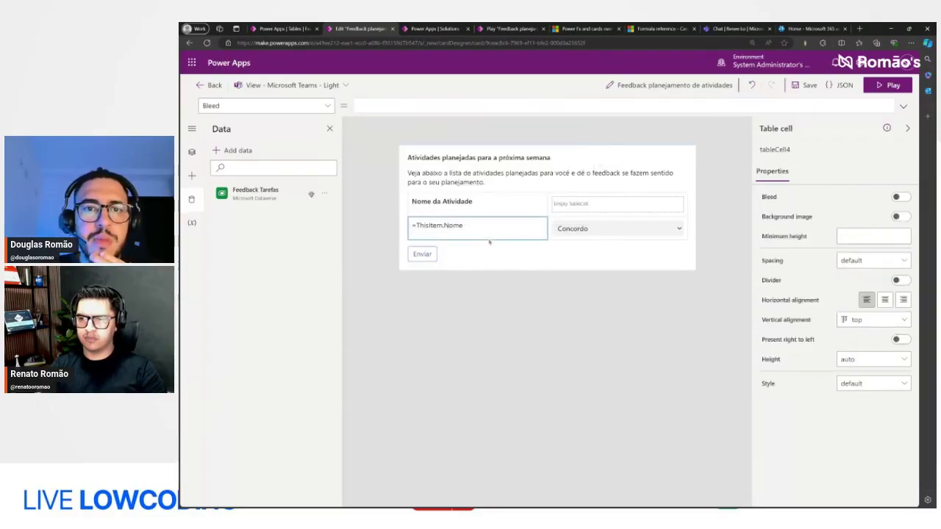
pyautogui.click(192, 153)
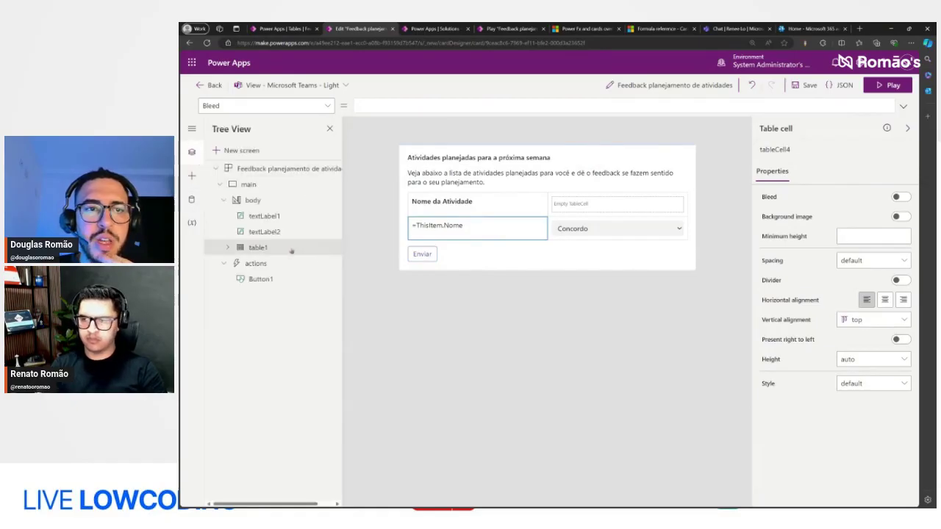
pyautogui.click(273, 249)
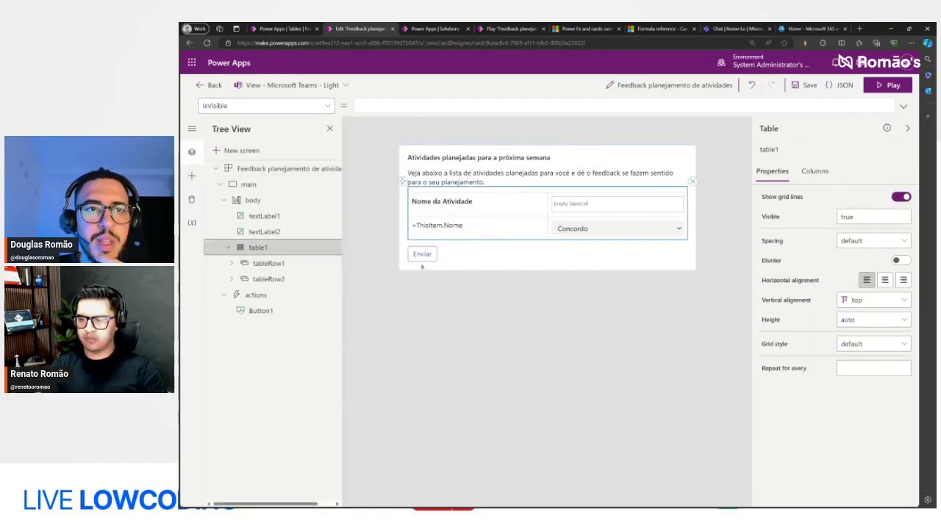
pyautogui.click(425, 255)
pyautogui.click(380, 105)
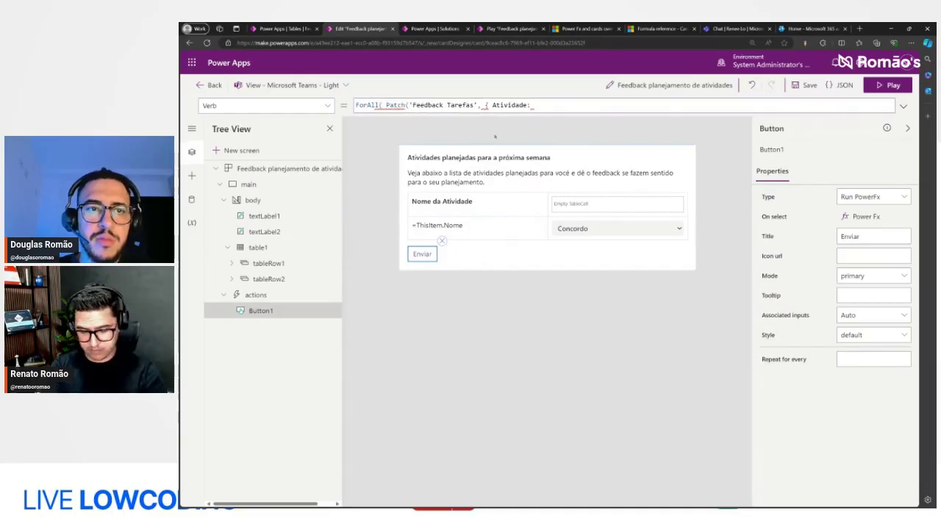
pyautogui.write('tabl')
pyautogui.press('BackSpace')
pyautogui.press('BackSpace')
pyautogui.press('BackSpace')
pyautogui.press('BackSpace')
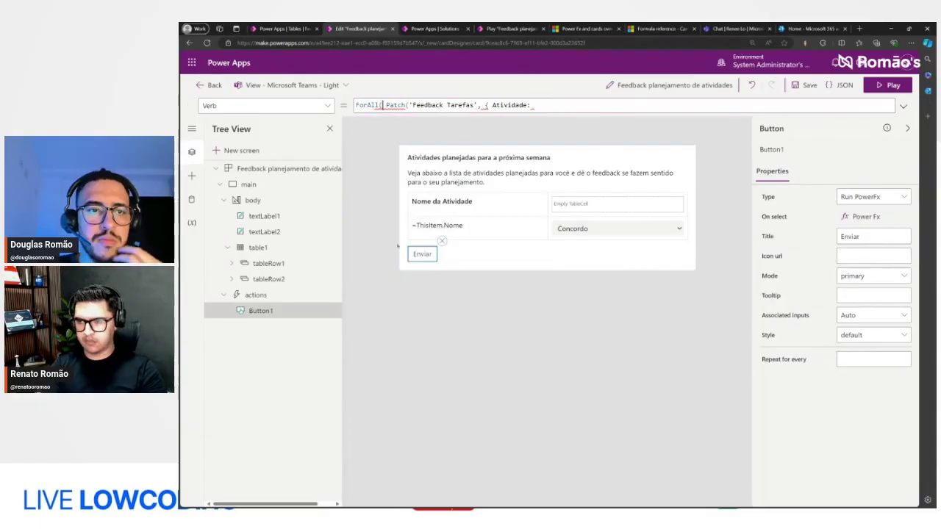
# Examine the card table's rows and cells, the repeating row's data and the drop-down for something the formula can reference
pyautogui.click(265, 248)
pyautogui.click(269, 263)
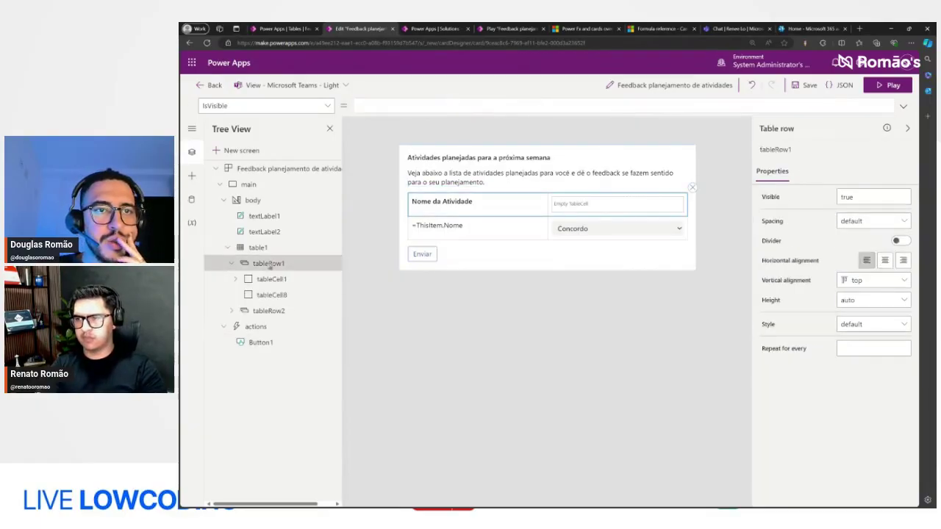
pyautogui.click(546, 240)
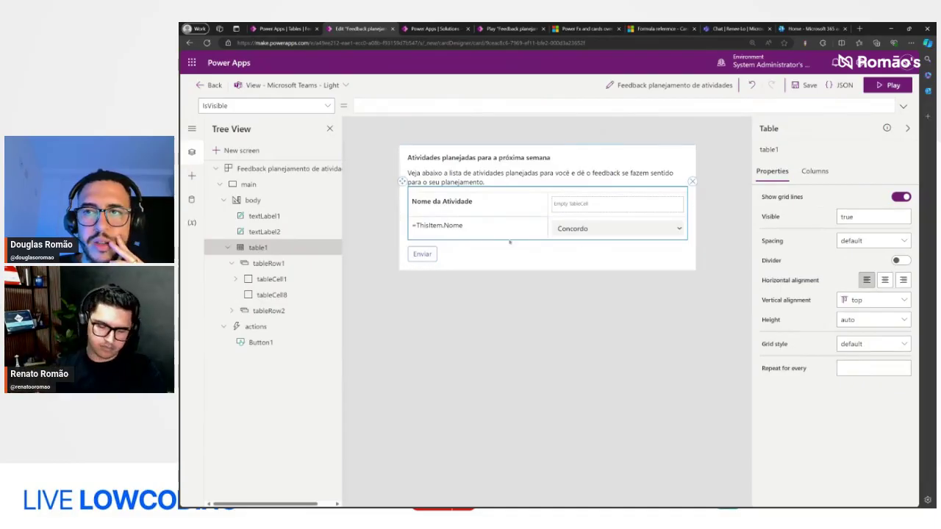
pyautogui.click(235, 279)
pyautogui.click(276, 298)
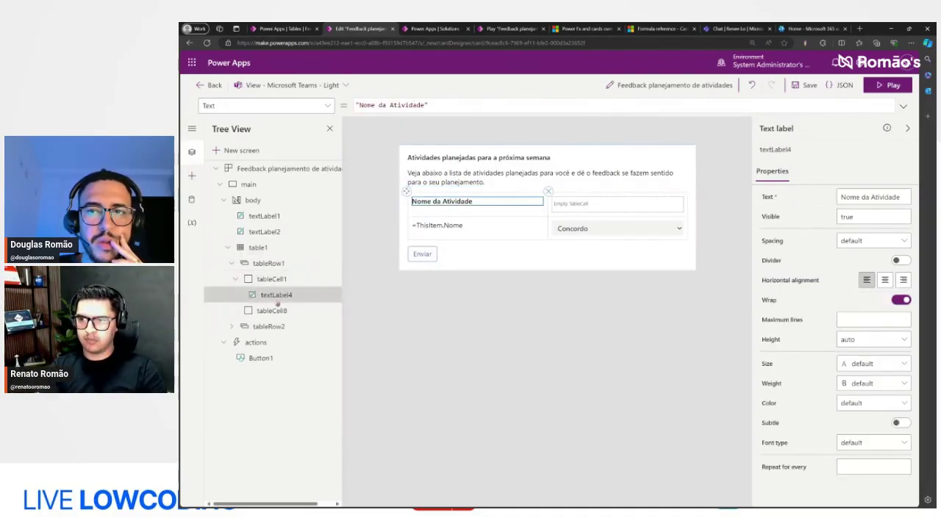
pyautogui.click(279, 267)
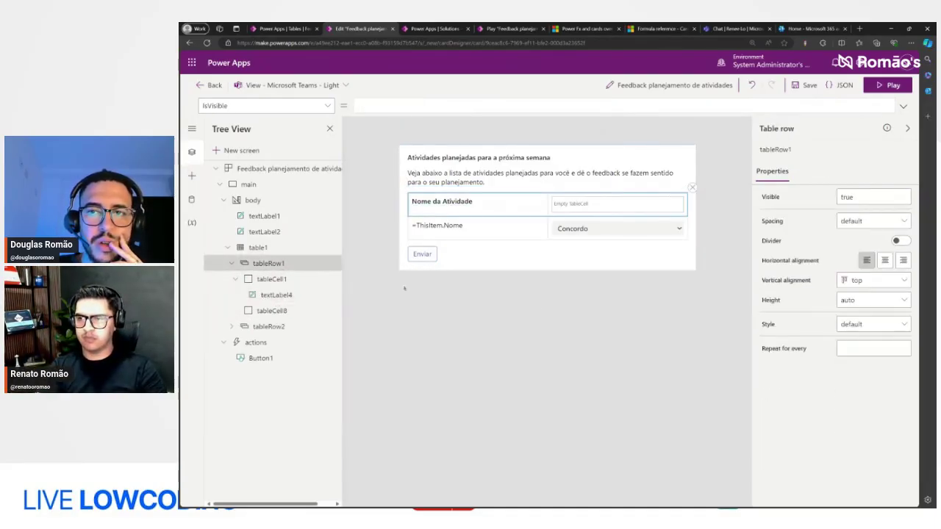
pyautogui.click(261, 326)
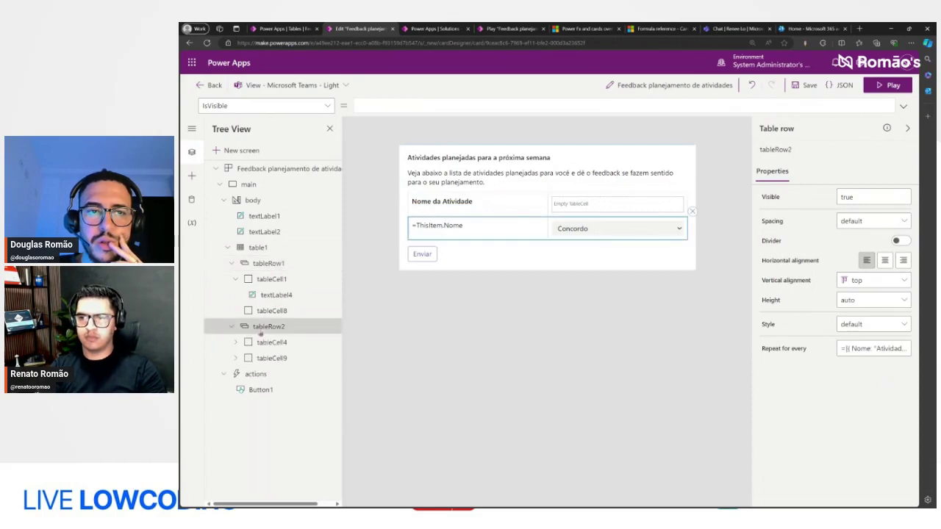
pyautogui.click(853, 350)
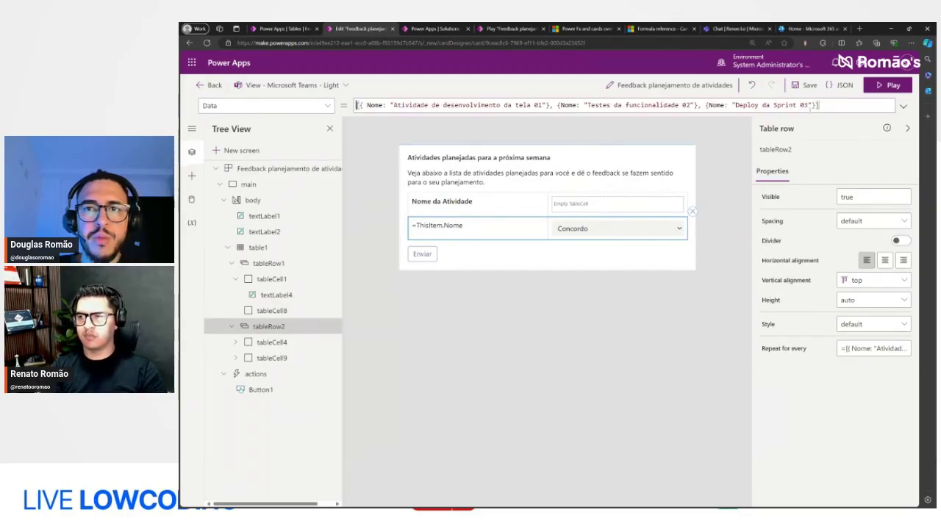
pyautogui.hotkey('ctrl', 'a')
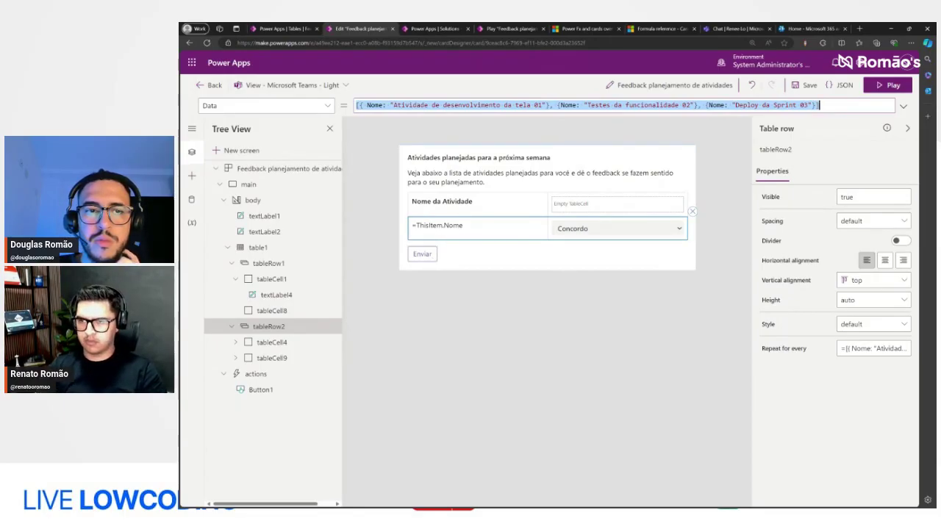
pyautogui.click(235, 358)
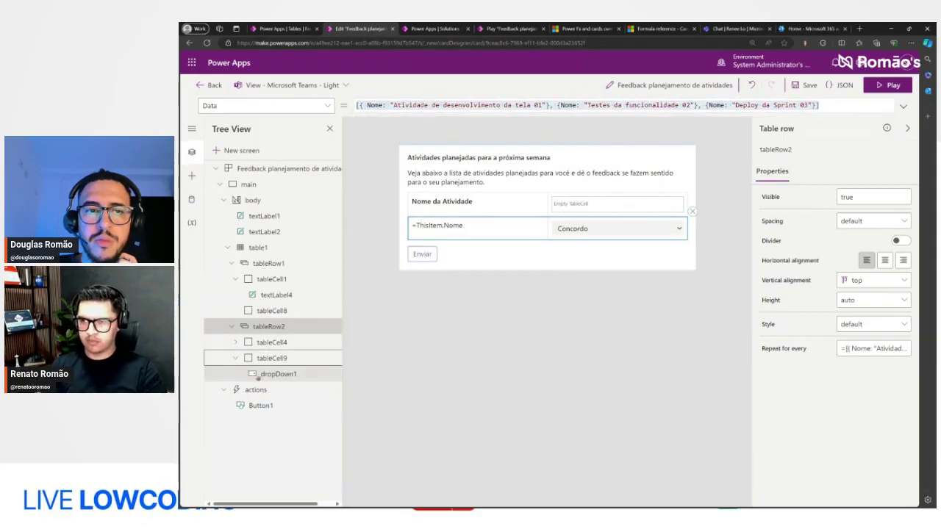
pyautogui.click(257, 375)
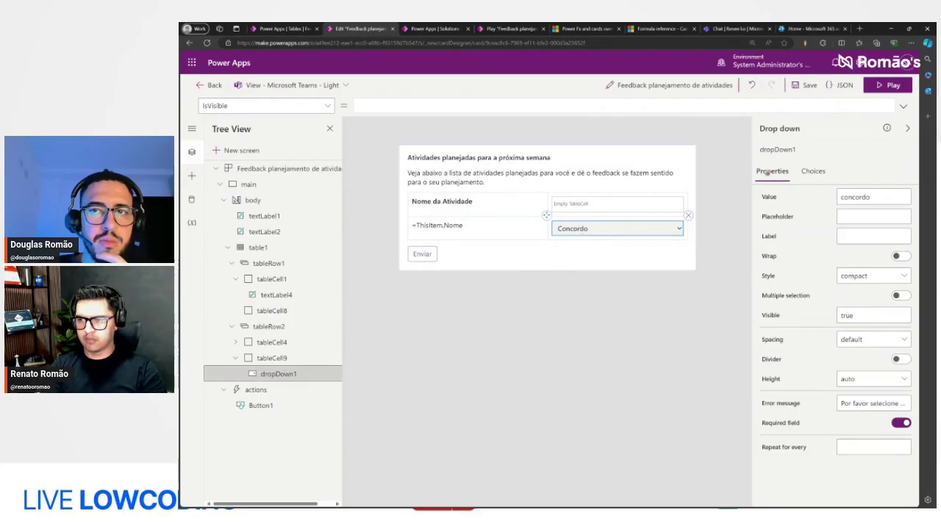
# Remove the ForAll wrapper from the Enviar button's formula and set Atividade to "Teste" in the Patch record
pyautogui.click(422, 253)
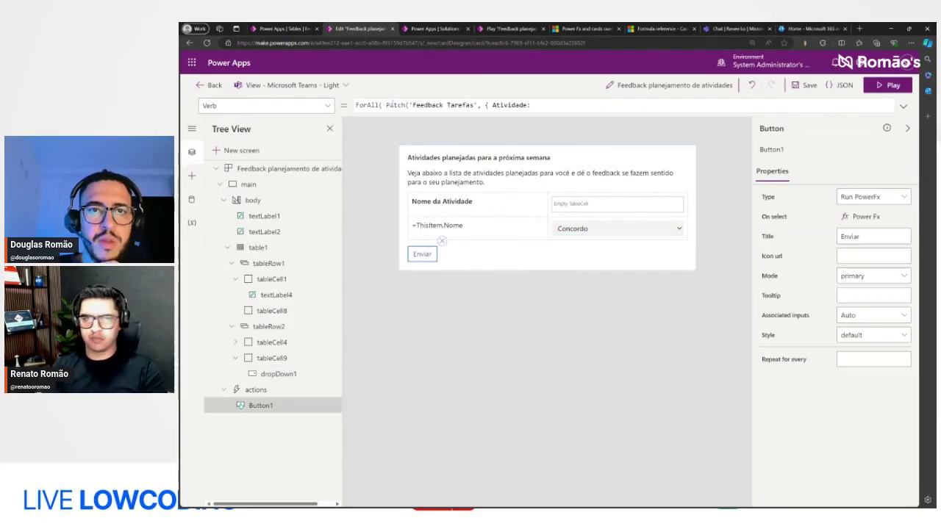
pyautogui.press('BackSpace')
pyautogui.press('BackSpace')
pyautogui.press('BackSpace')
pyautogui.press('BackSpace')
pyautogui.press('BackSpace')
pyautogui.press('BackSpace')
pyautogui.press('BackSpace')
pyautogui.press('BackSpace')
pyautogui.write('""')
pyautogui.write('Teste",')
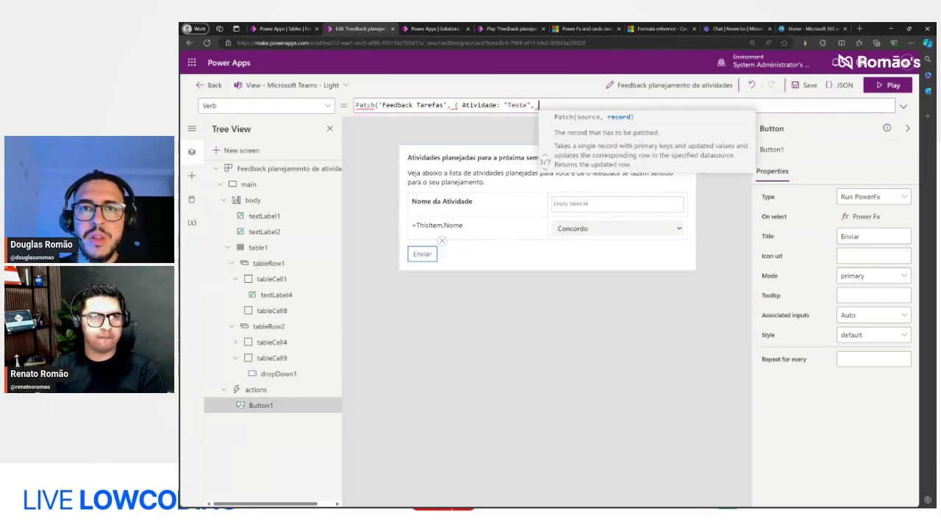
# Add a Concordo field to the Patch record that references the dropDown1 control, without a property suffix
pyautogui.write(' Concordo:')
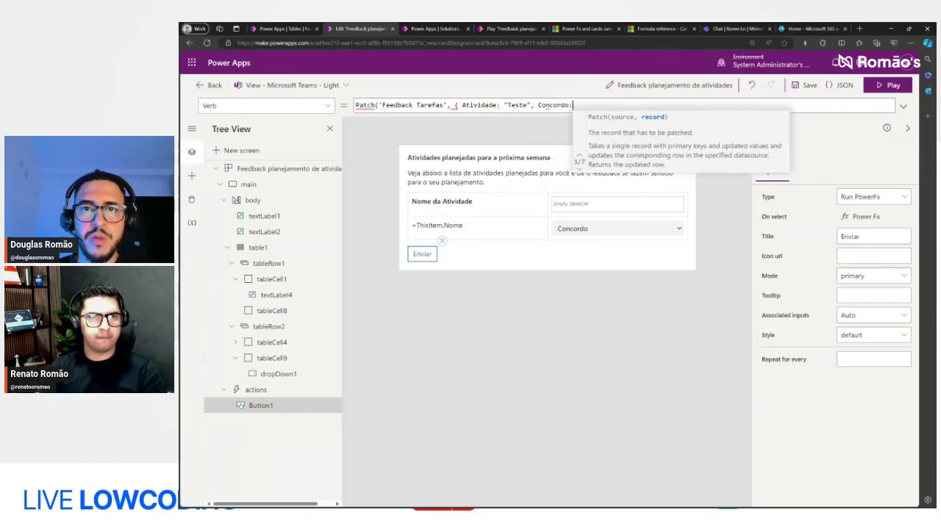
pyautogui.write(' dropDown1')
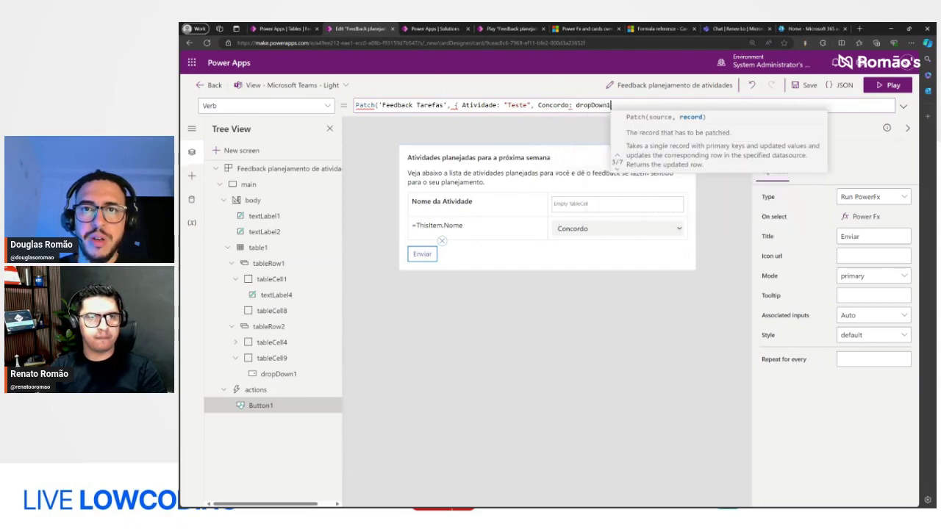
pyautogui.write('.sel')
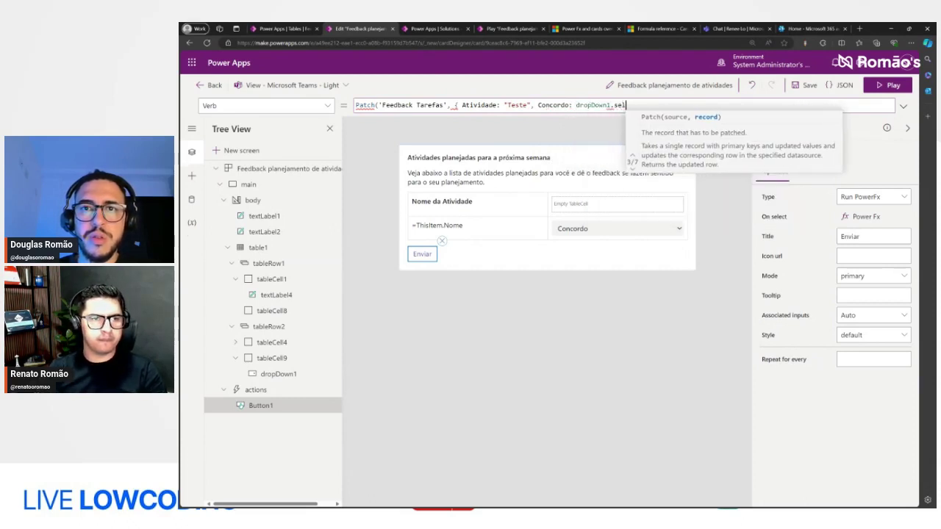
pyautogui.press('BackSpace')
pyautogui.press('BackSpace')
pyautogui.press('BackSpace')
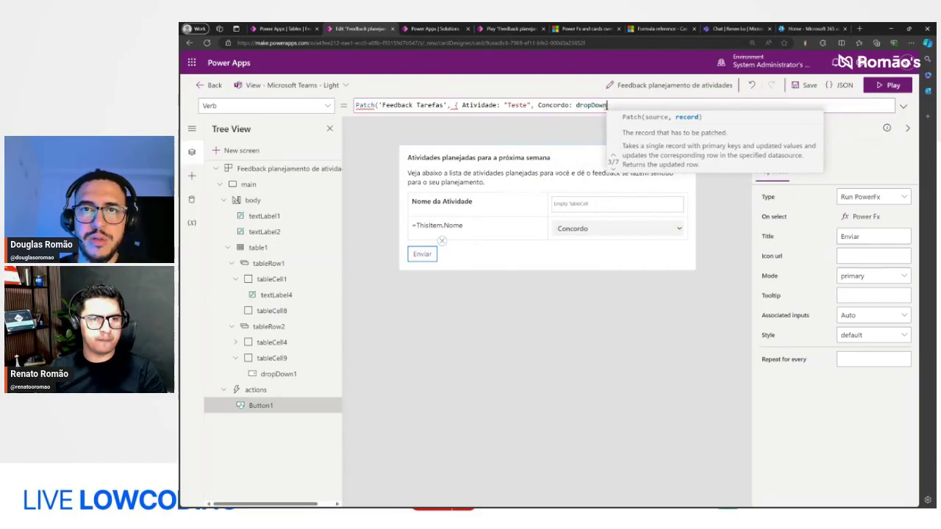
pyautogui.hotkey('ctrl', 'shift', 'Left')
pyautogui.press('BackSpace')
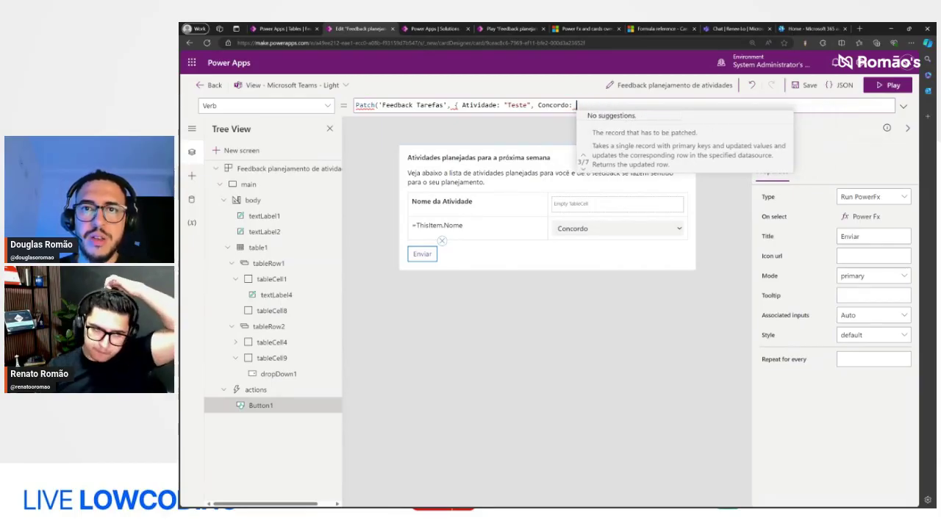
pyautogui.write('d')
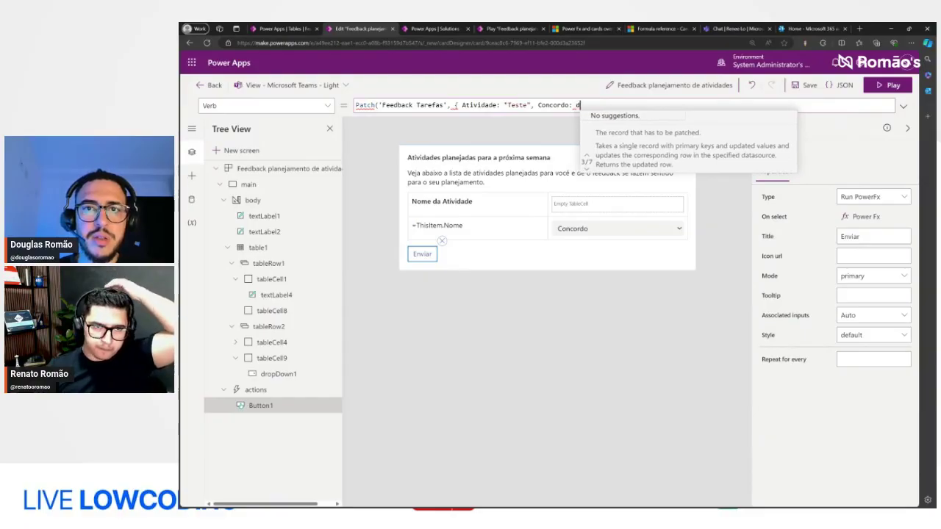
pyautogui.write('ropDown')
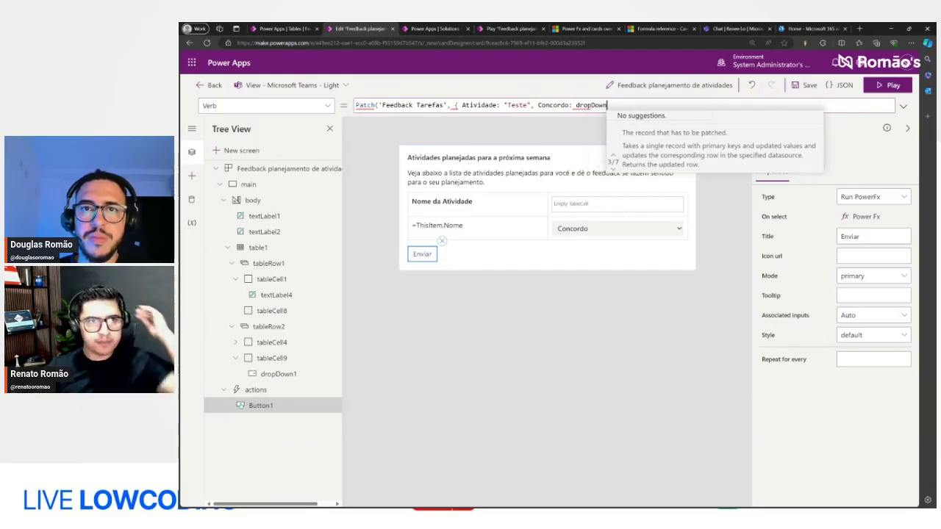
# Check the Concordo drop-down's control name and return to the Enviar button's formula
pyautogui.click(298, 374)
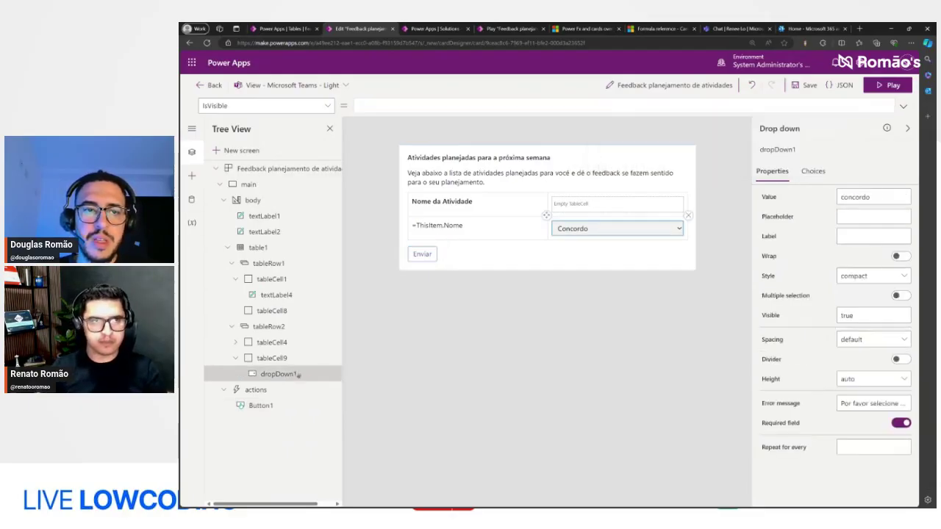
pyautogui.click(778, 149)
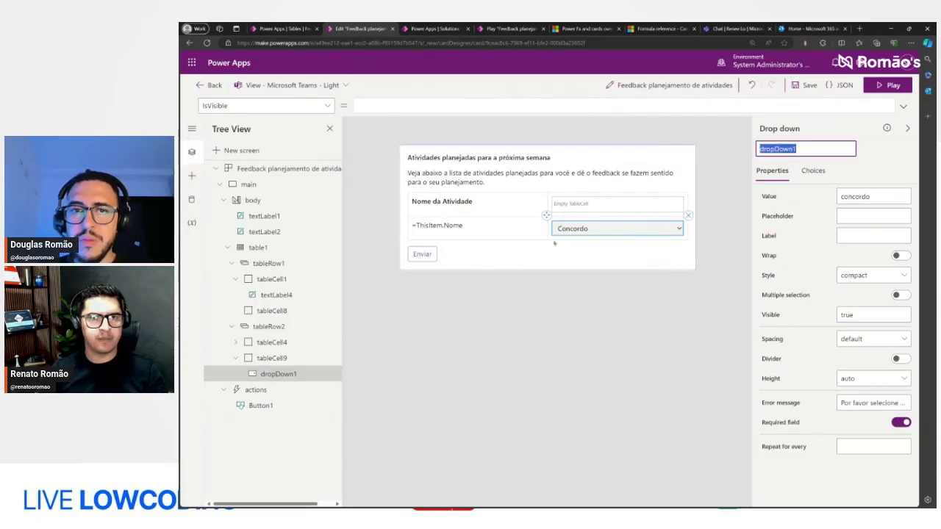
pyautogui.click(422, 253)
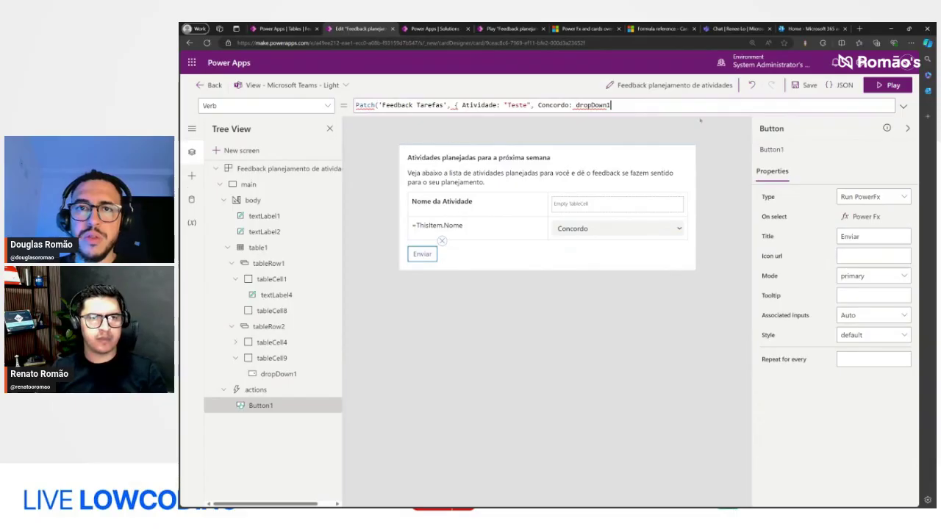
# Replace the dropDown1 reference in the Patch record's Concordo field with 'Concordo (Feedback Tarefas)'.Yes
pyautogui.press('BackSpace')
pyautogui.press('BackSpace')
pyautogui.press('BackSpace')
pyautogui.press('BackSpace')
pyautogui.press('BackSpace')
pyautogui.press('BackSpace')
pyautogui.press('BackSpace')
pyautogui.press('BackSpace')
pyautogui.press('BackSpace')
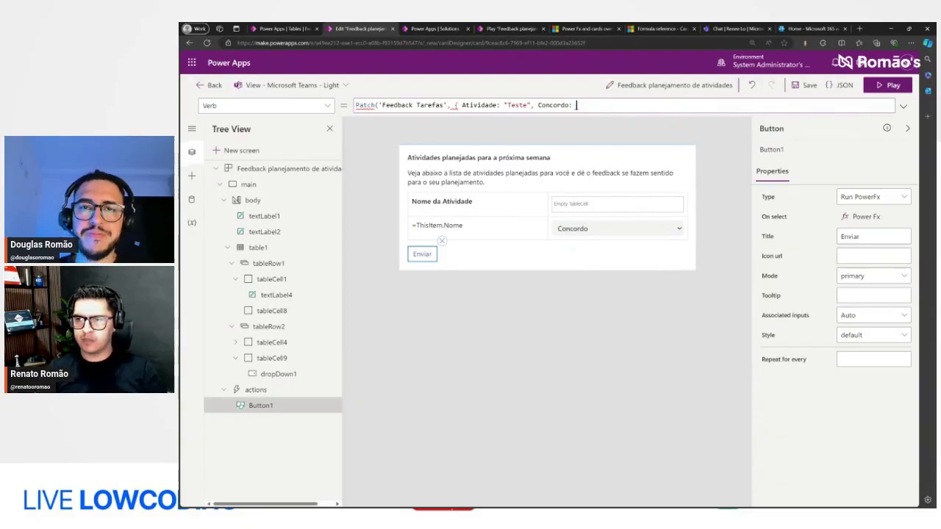
pyautogui.write('Fe')
pyautogui.press('Down')
pyautogui.press('Down')
pyautogui.press('Down')
pyautogui.press('Down')
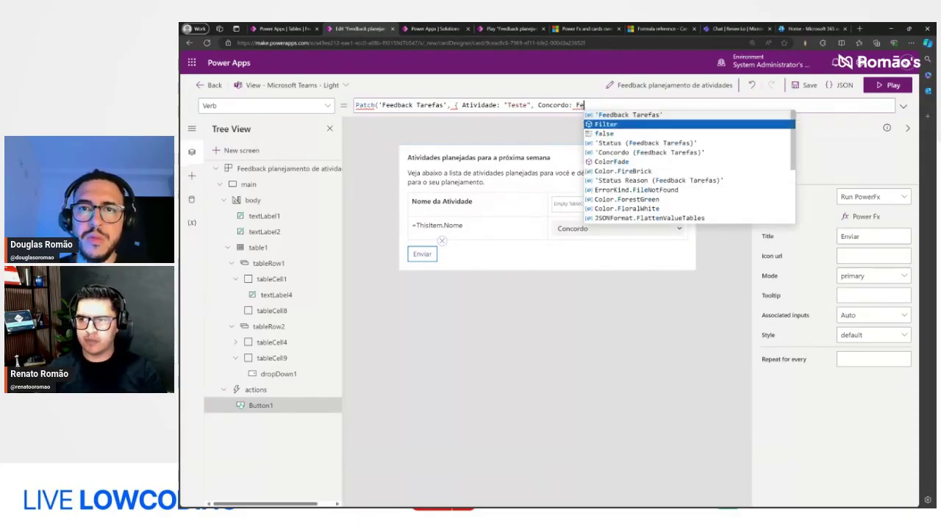
pyautogui.press('Tab')
pyautogui.write('.')
pyautogui.press('Down')
pyautogui.press('Tab')
# Add a Usuario field to the Patch record with the value { Value: User().id } and close the formula
pyautogui.write(', Usuario: User(')
pyautogui.write('.')
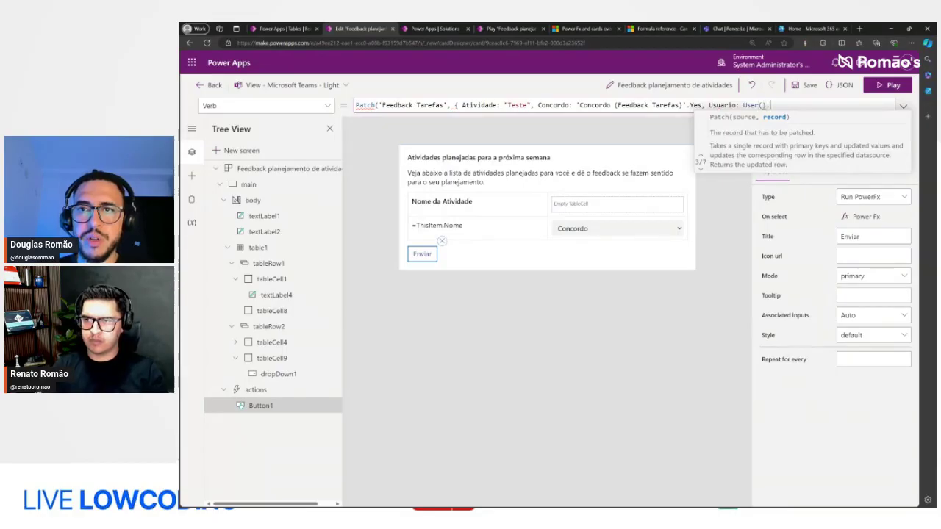
pyautogui.write('id')
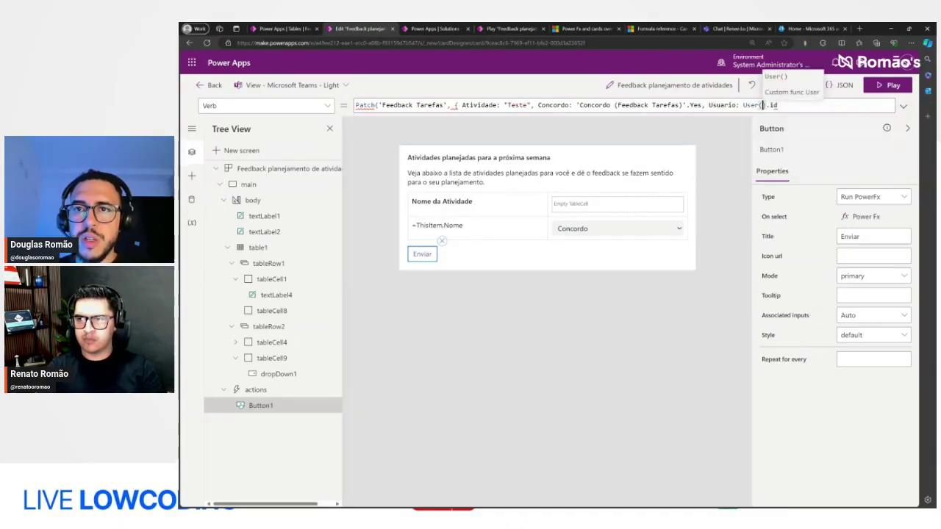
pyautogui.click(743, 105)
pyautogui.write('{ Value: User().id ')
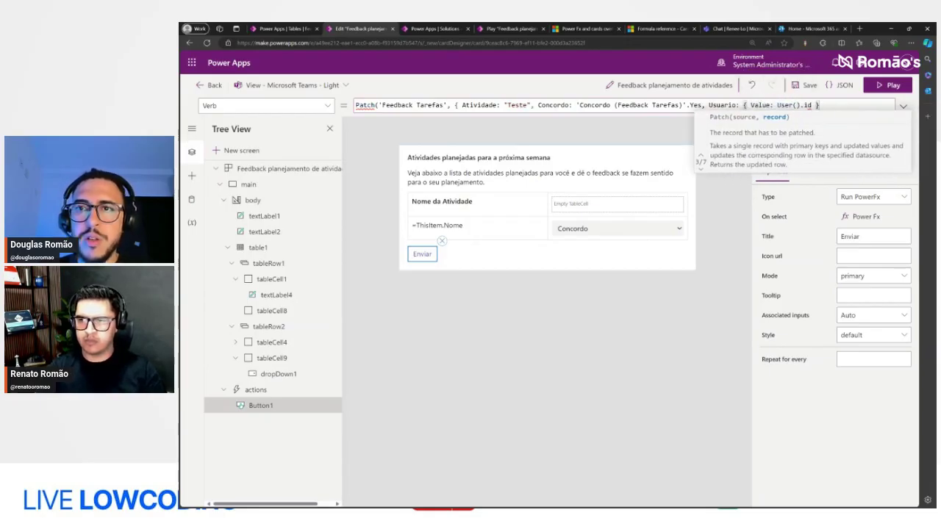
pyautogui.write('}})')
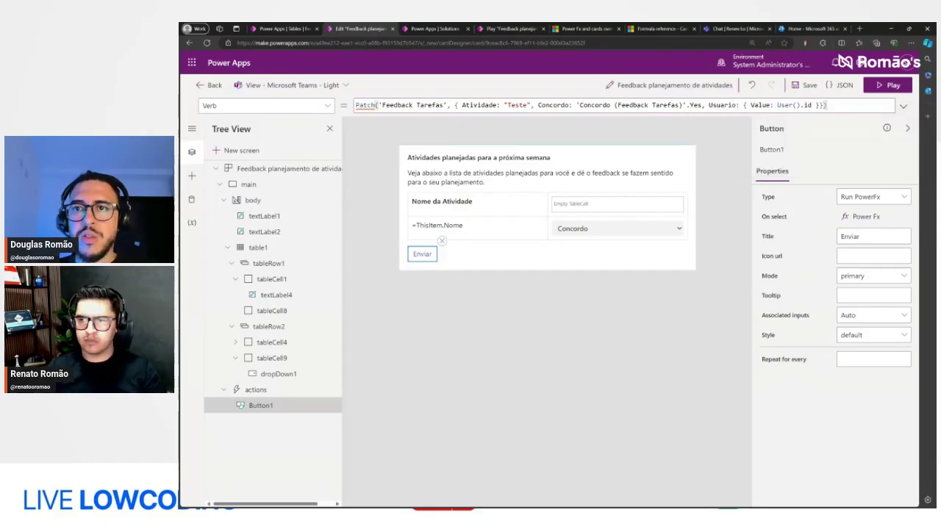
pyautogui.moveTo(777, 105); pyautogui.dragTo(811, 105)
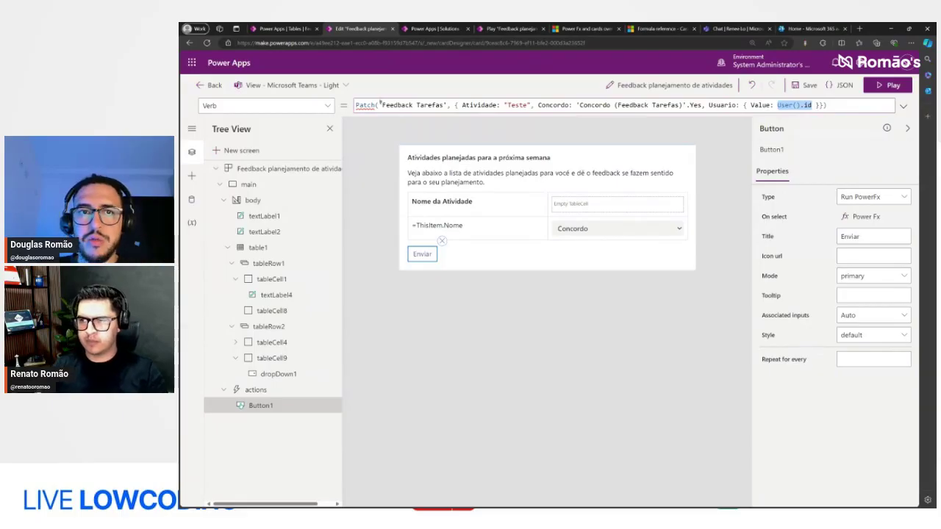
pyautogui.moveTo(367, 105)
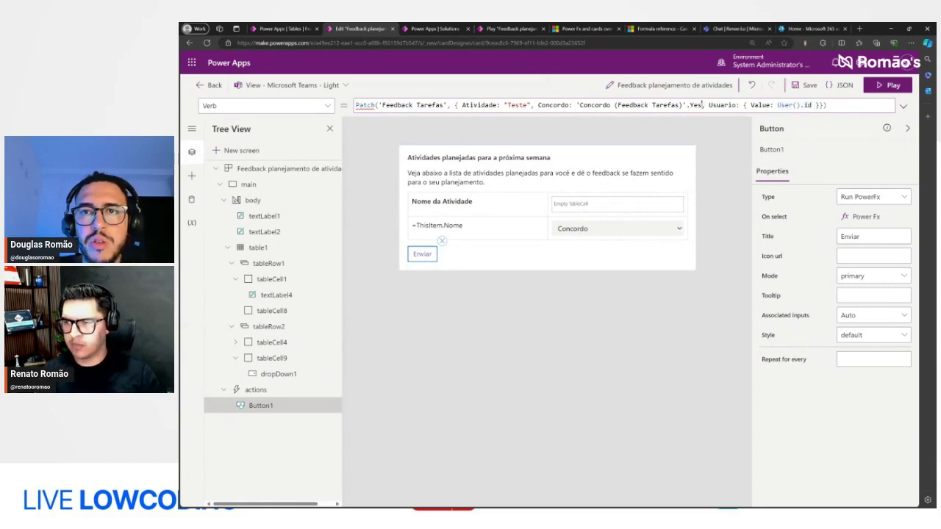
pyautogui.moveTo(703, 105); pyautogui.dragTo(796, 105)
pyautogui.press('BackSpace')
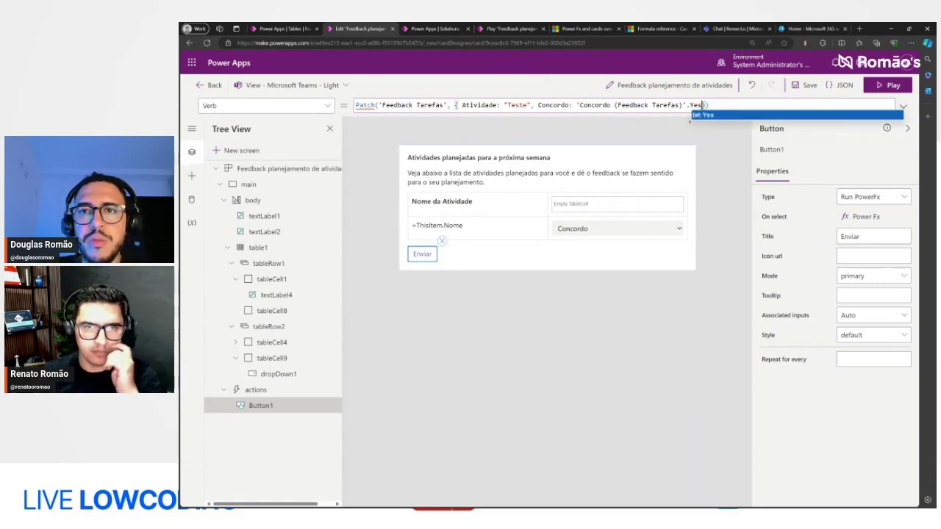
pyautogui.hotkey('ctrl', 'z')
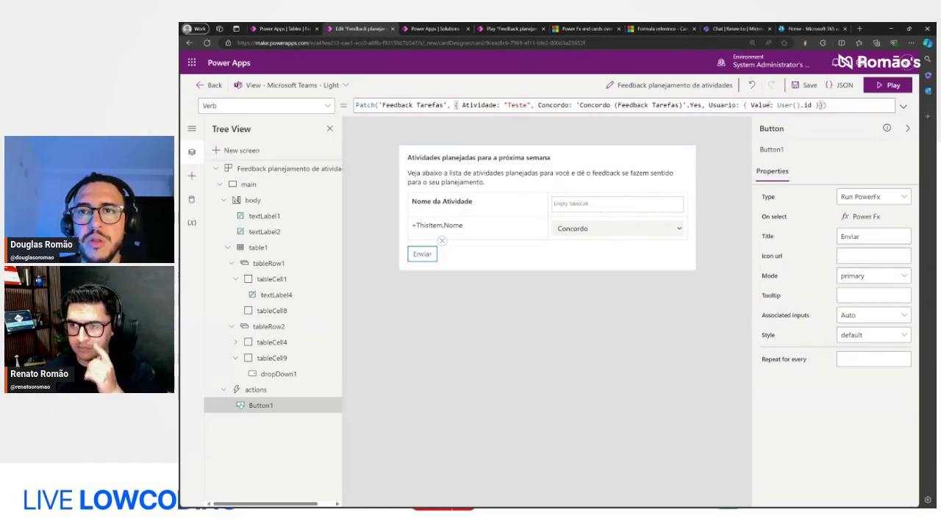
# Replace the opening brace and Value key of the Usuario field's value with the start of a LookUp call
pyautogui.doubleClick(761, 105)
pyautogui.write('Id')
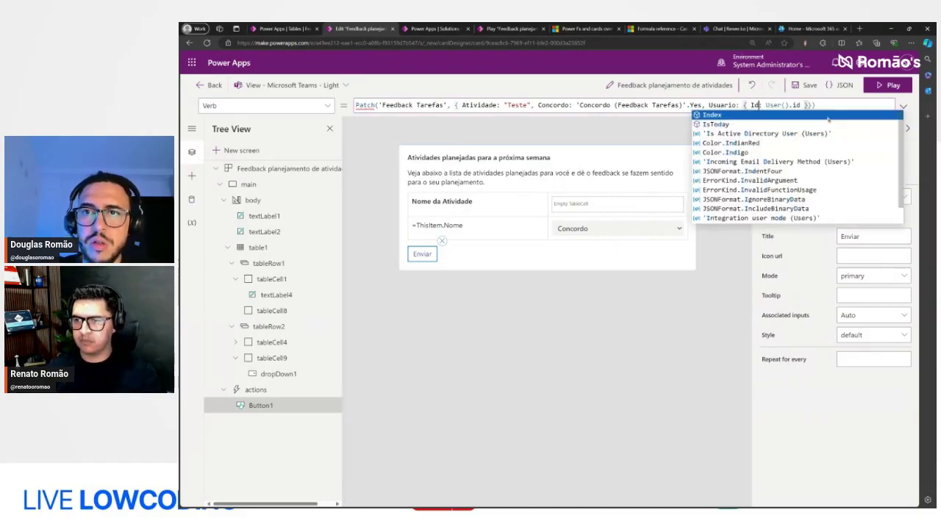
pyautogui.press('BackSpace')
pyautogui.press('BackSpace')
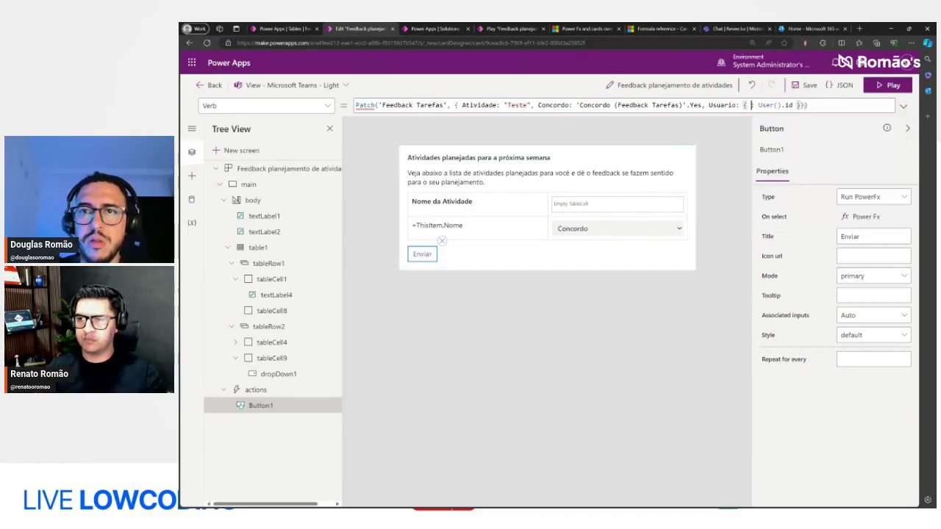
pyautogui.press('BackSpace')
pyautogui.write('Look :')
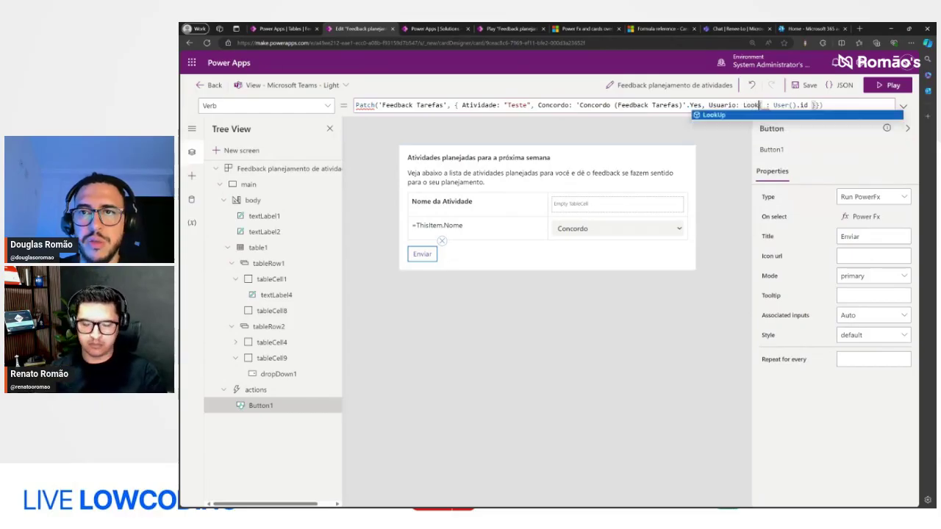
pyautogui.press('Tab')
pyautogui.write('({')
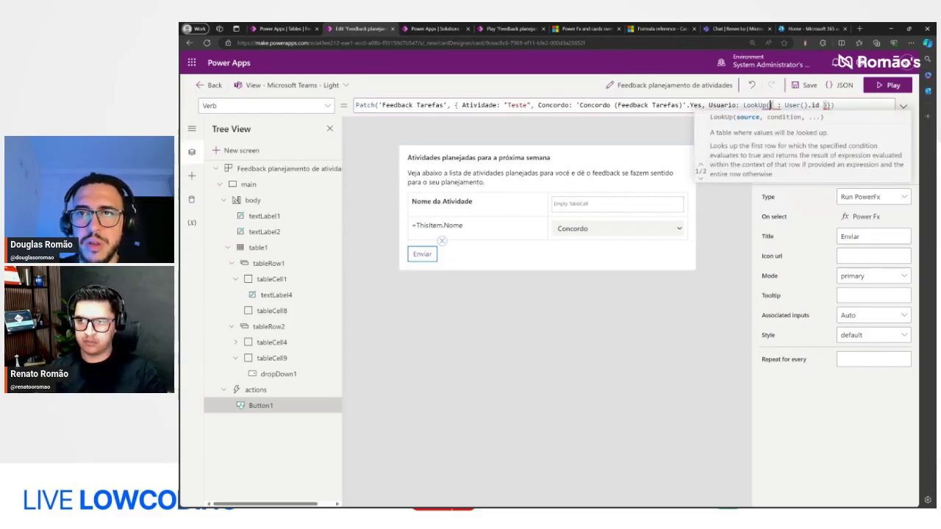
# Add the Dataverse User table to the card as a data source
pyautogui.click(191, 199)
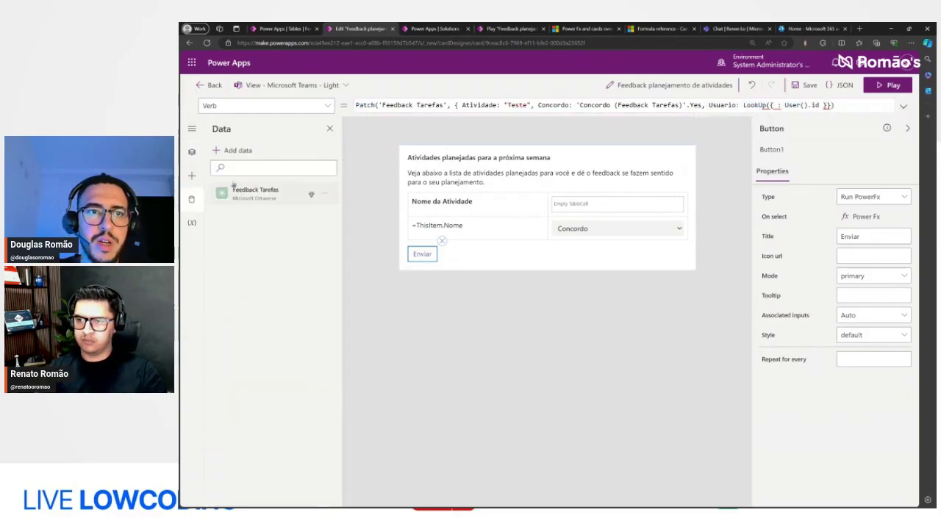
pyautogui.click(237, 151)
pyautogui.click(258, 229)
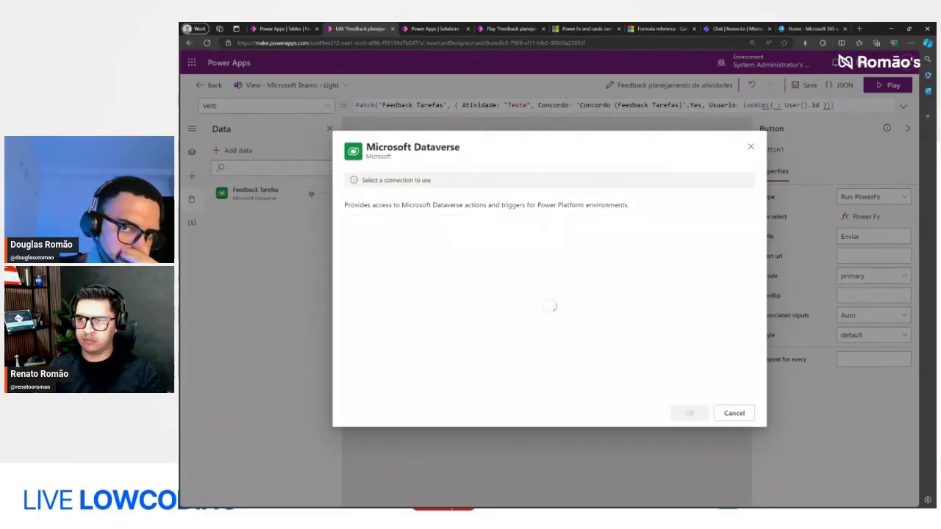
pyautogui.click(685, 413)
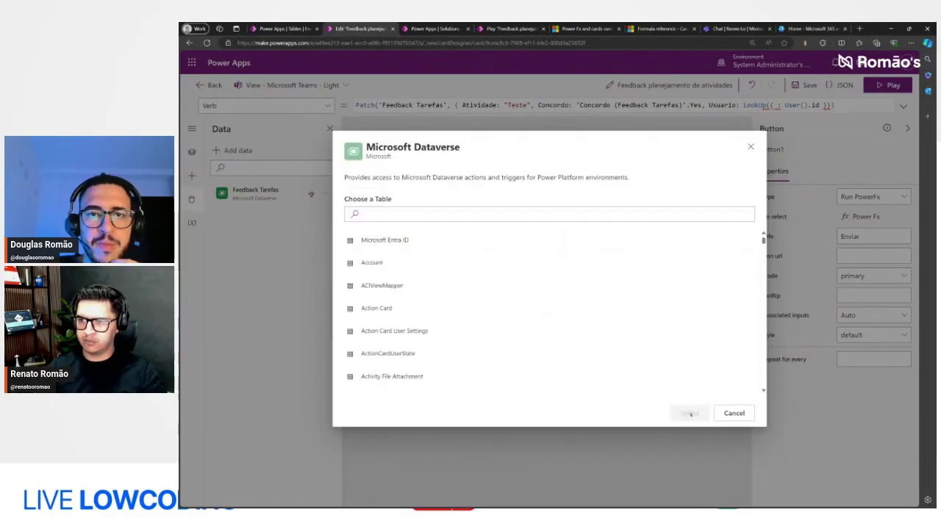
pyautogui.click(452, 215)
pyautogui.write('user')
pyautogui.scroll(-10, 448, 302)
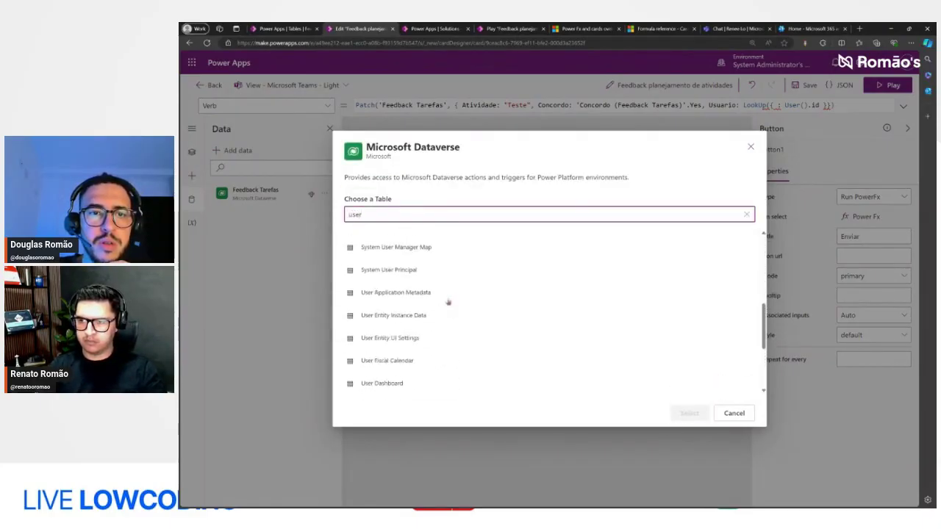
pyautogui.scroll(-3, 448, 302)
pyautogui.scroll(5, 410, 325)
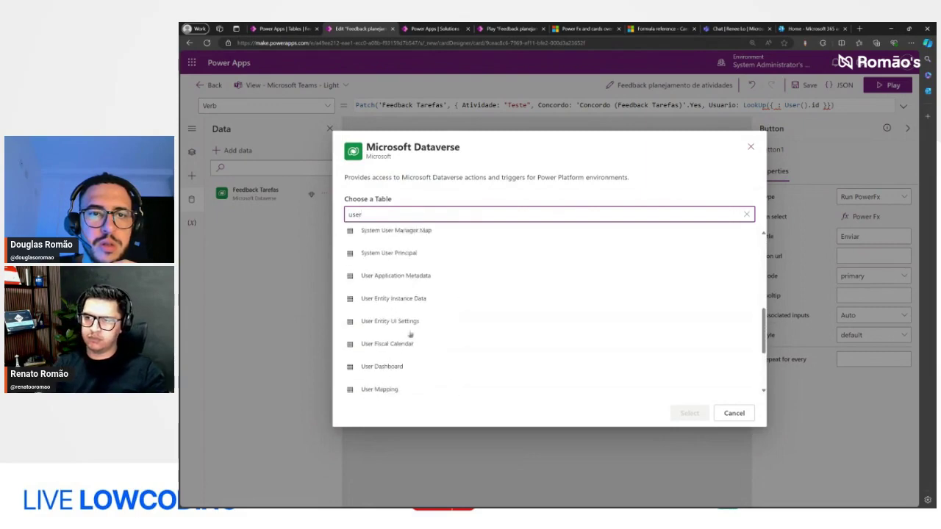
pyautogui.click(382, 280)
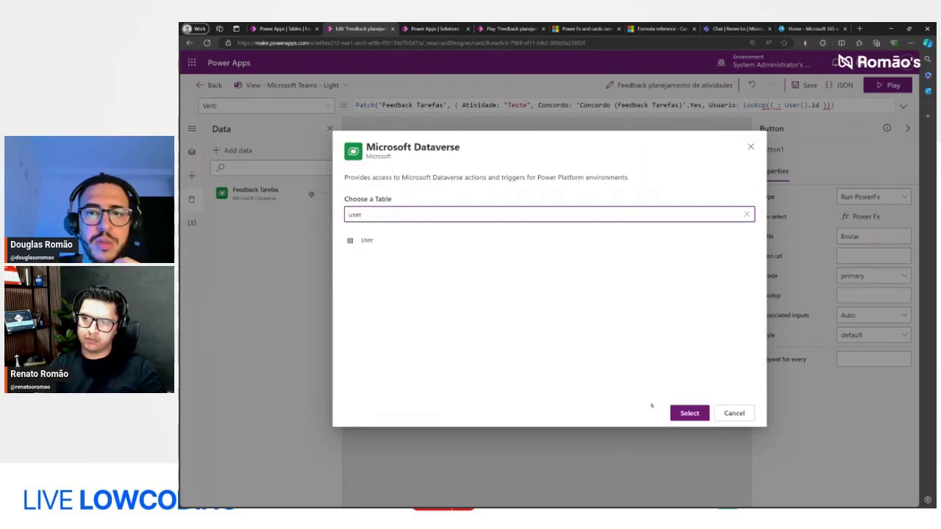
pyautogui.click(687, 412)
# Set the LookUp source to Users and remove the leftover User().id record fragment behind it
pyautogui.click(770, 105)
pyautogui.write('Users,')
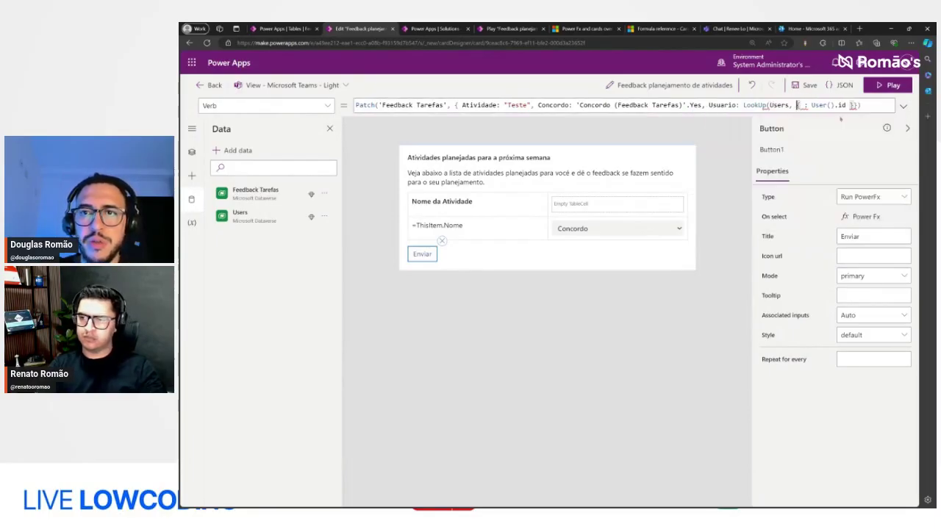
pyautogui.hotkey('shift', 'End')
pyautogui.hotkey('shift', 'Left')
pyautogui.hotkey('shift', 'Left')
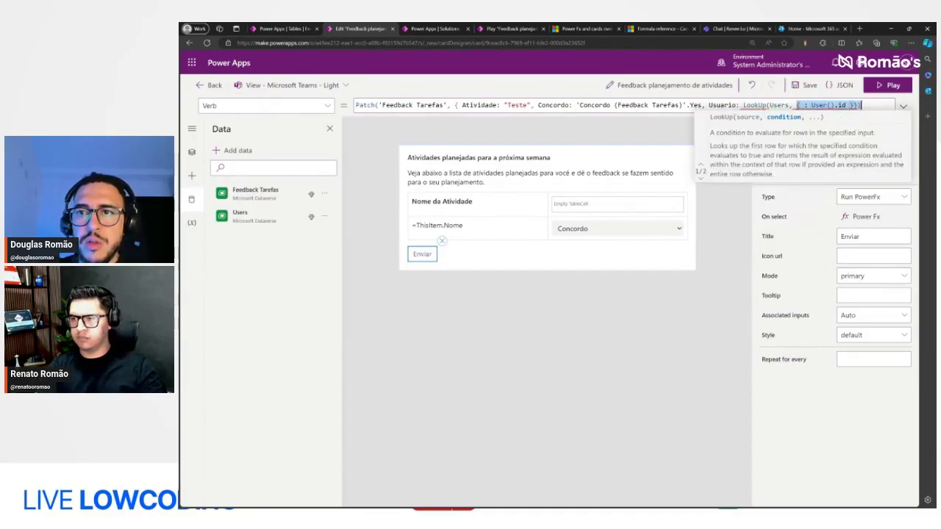
pyautogui.press('BackSpace')
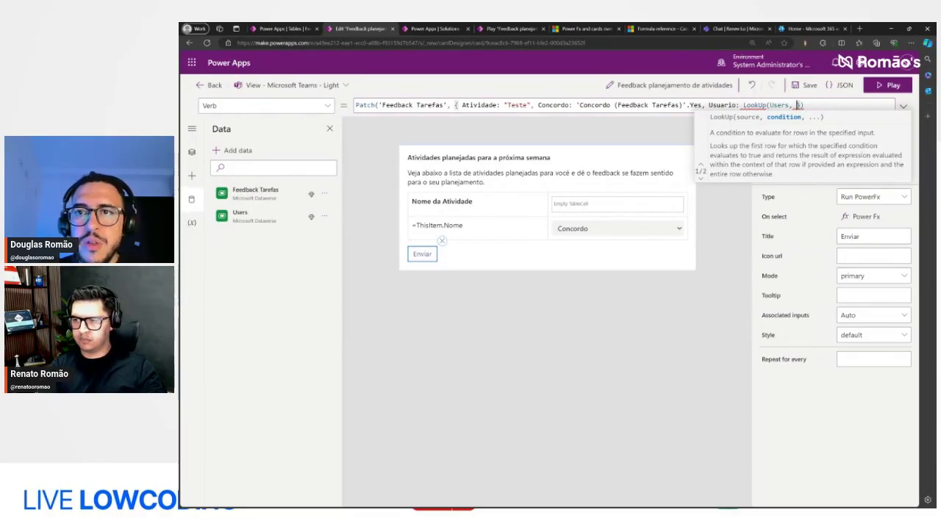
# Set the LookUp condition to 'Azure AD Object ID' = User().aadObjectId and close the LookUp call
pyautogui.write("'Azure AD Object ID'")
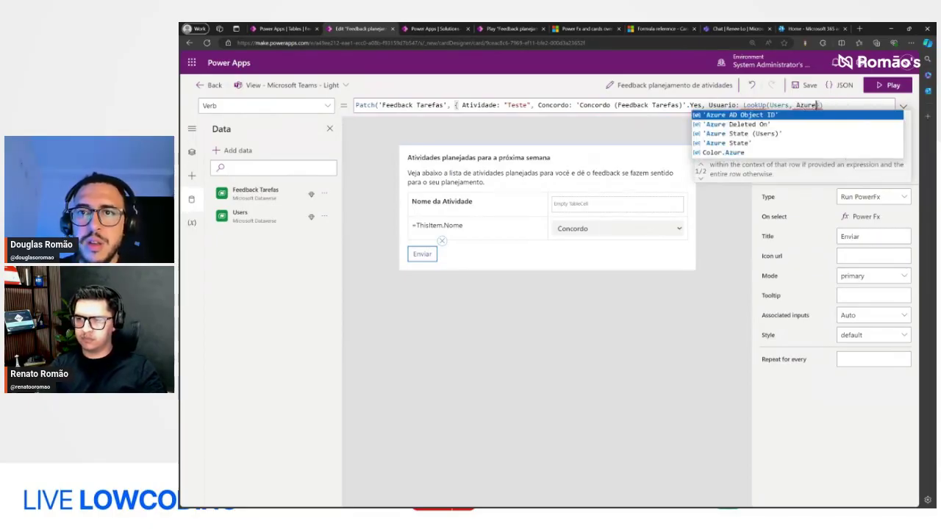
pyautogui.write(' = U')
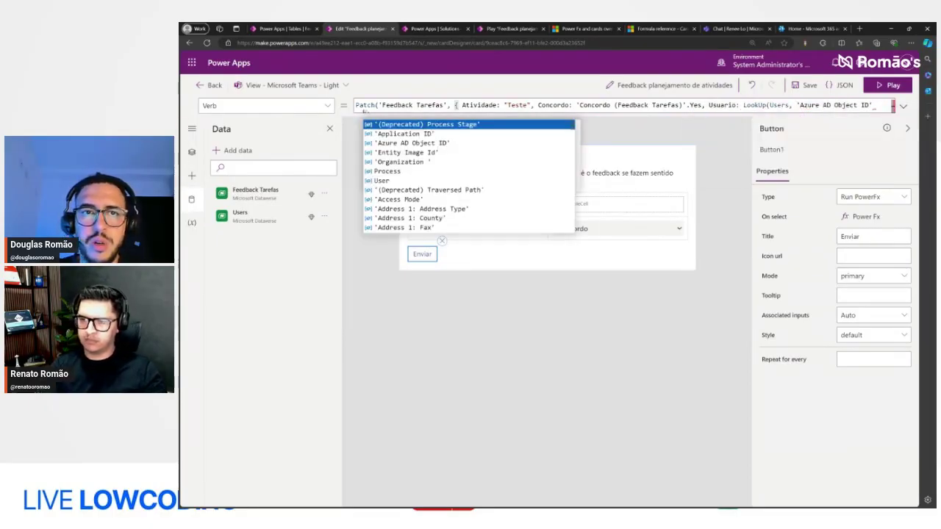
pyautogui.write('ser().')
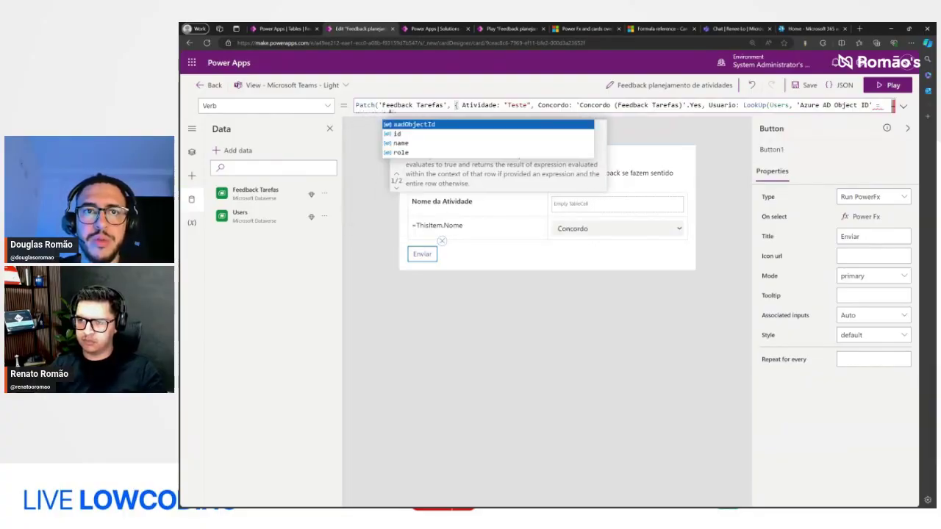
pyautogui.press('Tab')
pyautogui.write(')')
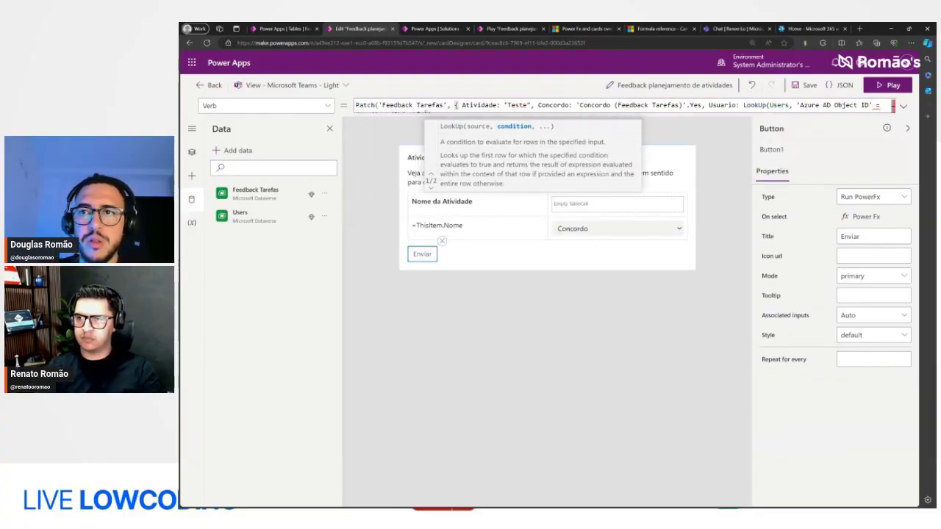
pyautogui.click(424, 117)
pyautogui.press('Left')
pyautogui.write(')')
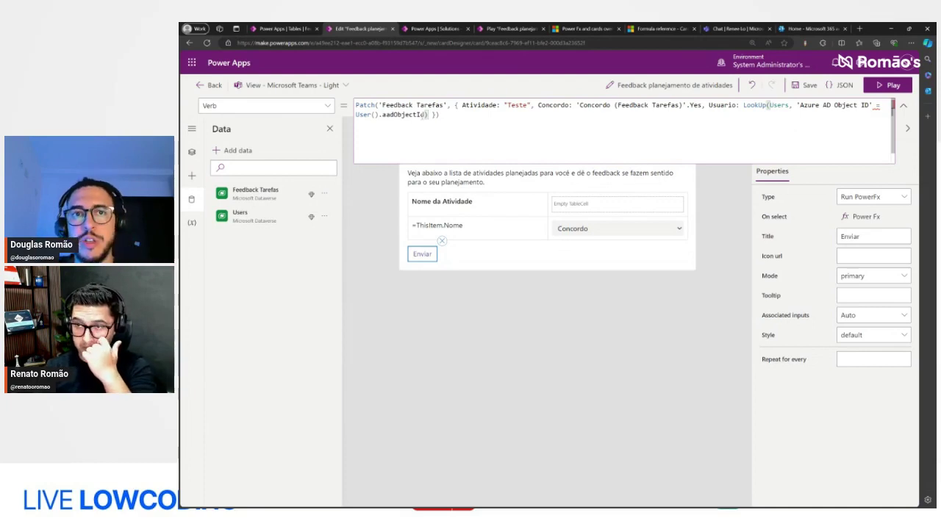
# Wrap User().aadObjectId in the LookUp condition in a GUID() function
pyautogui.moveTo(875, 106)
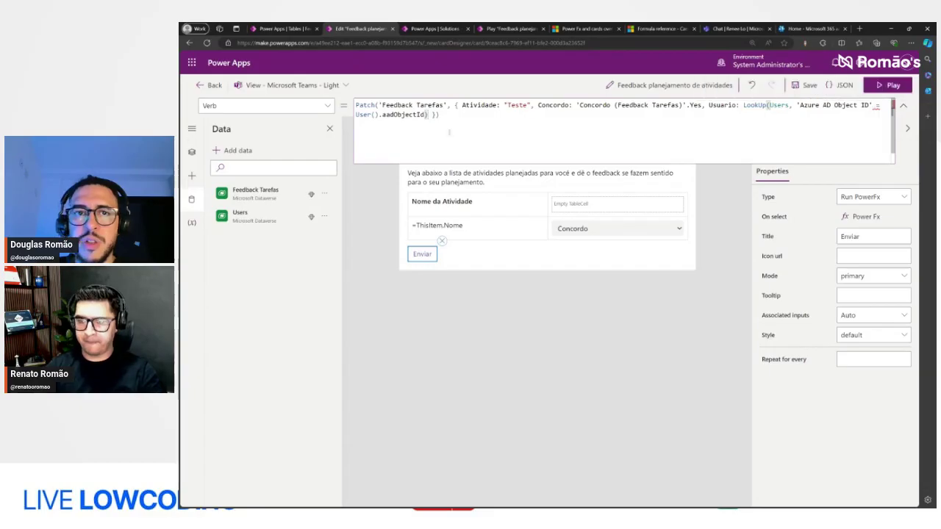
pyautogui.write('GUID(')
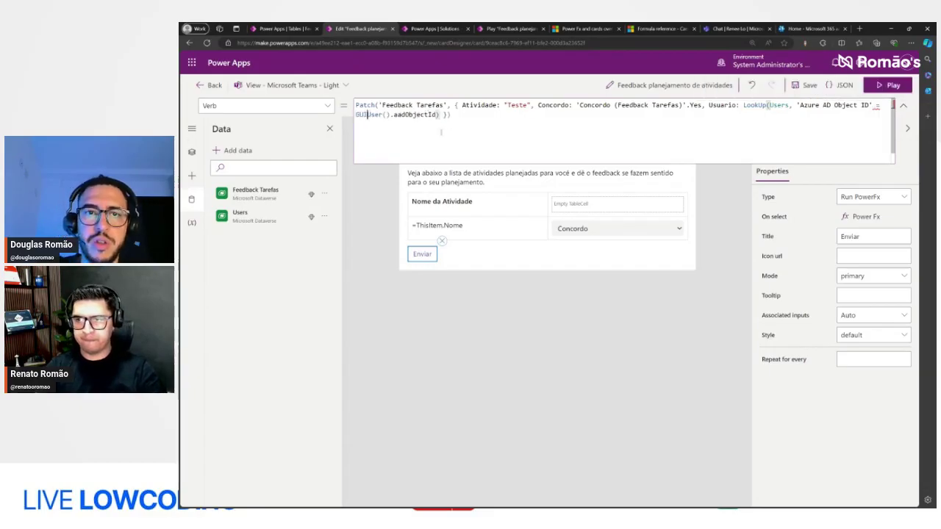
pyautogui.hotkey('ctrl', 'Right')
pyautogui.hotkey('ctrl', 'Right')
pyautogui.hotkey('ctrl', 'Right')
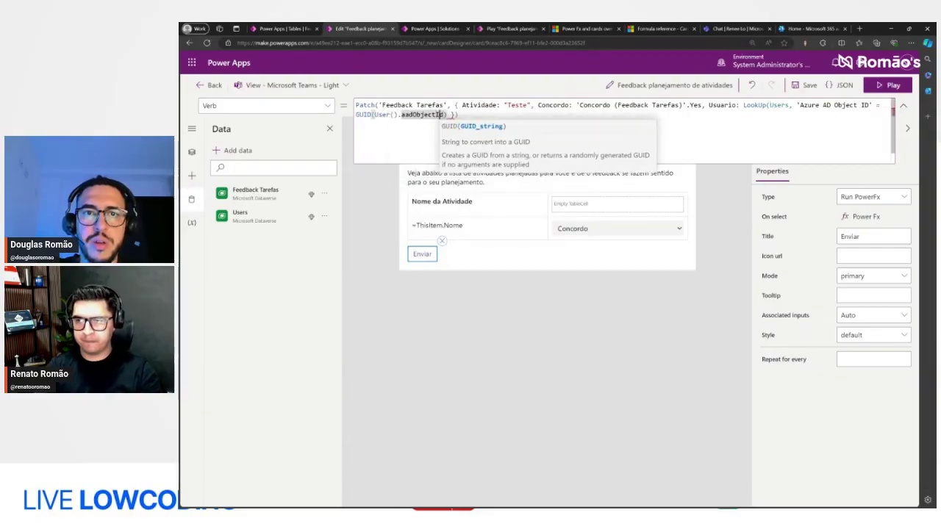
pyautogui.write(')')
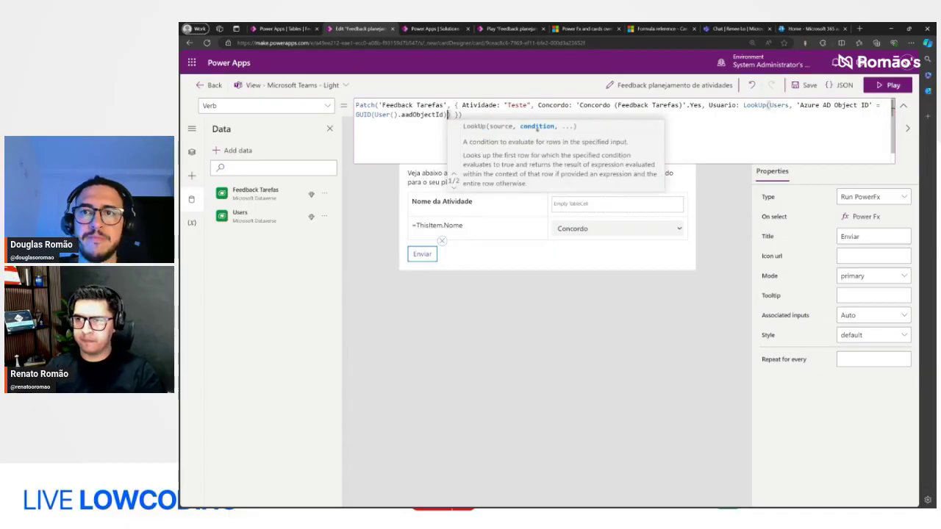
pyautogui.press('End')
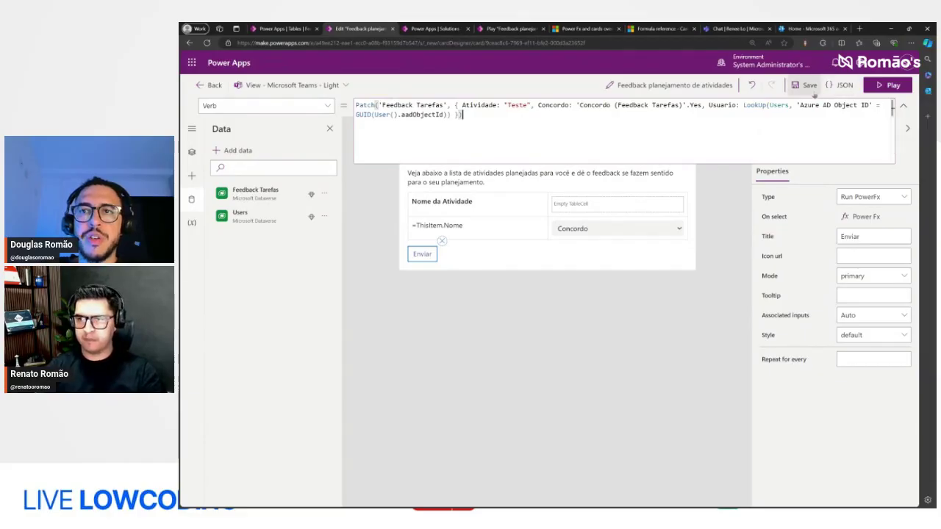
# Save the feedback card and play it
pyautogui.click(815, 90)
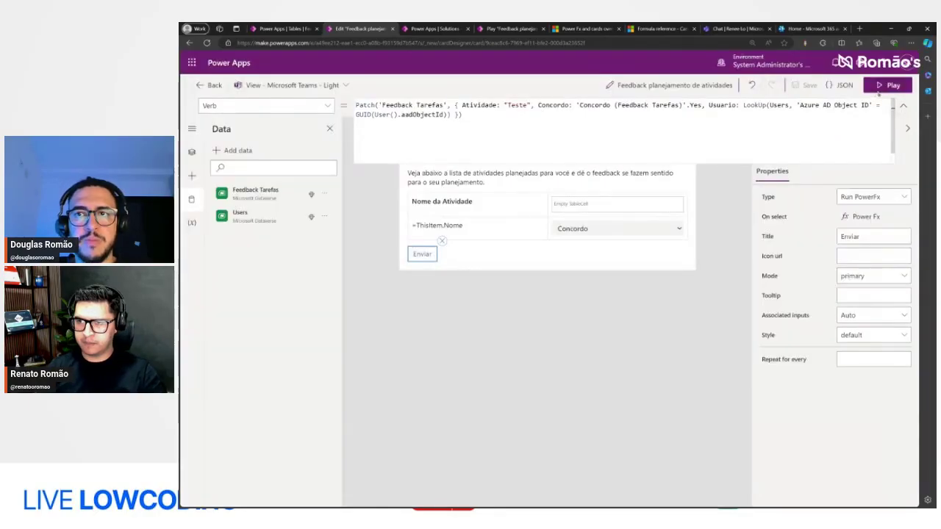
pyautogui.click(887, 85)
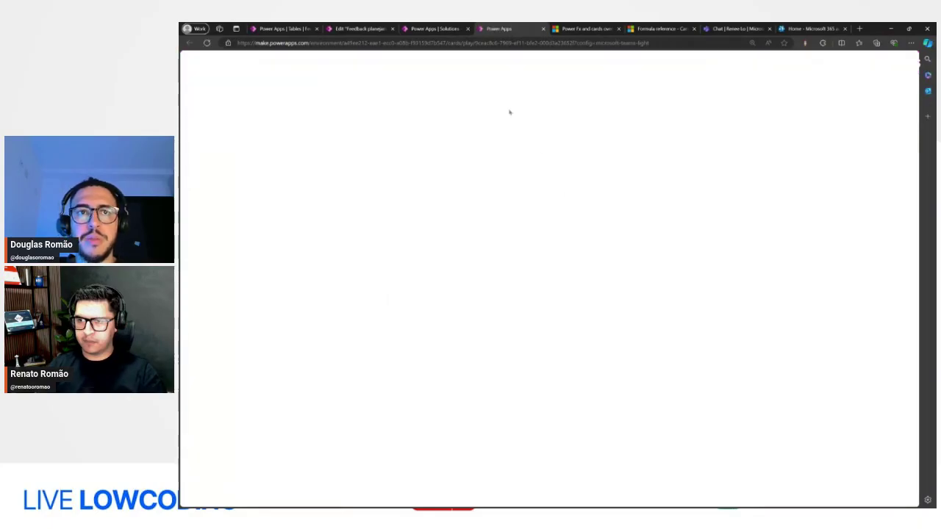
# Open the overview of the Feedback Tarefa table in the Test solution
pyautogui.click(291, 29)
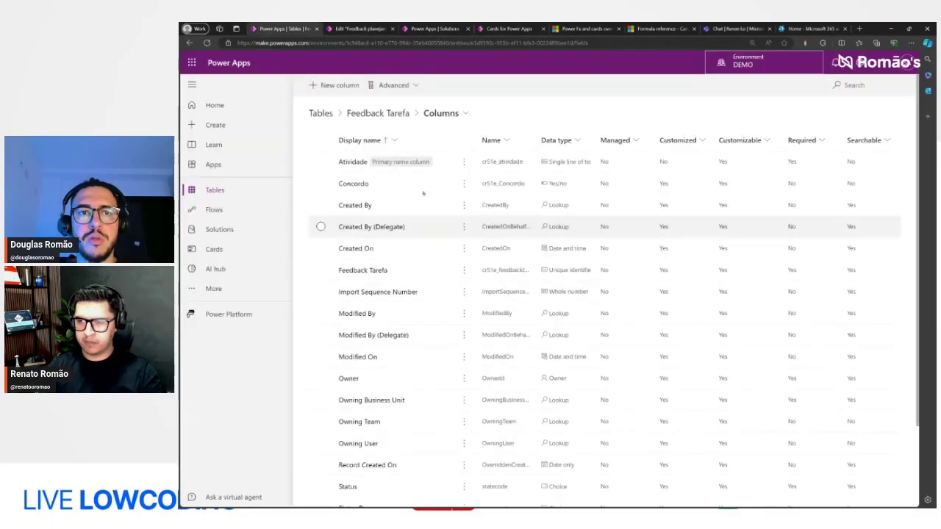
pyautogui.click(376, 28)
pyautogui.click(286, 29)
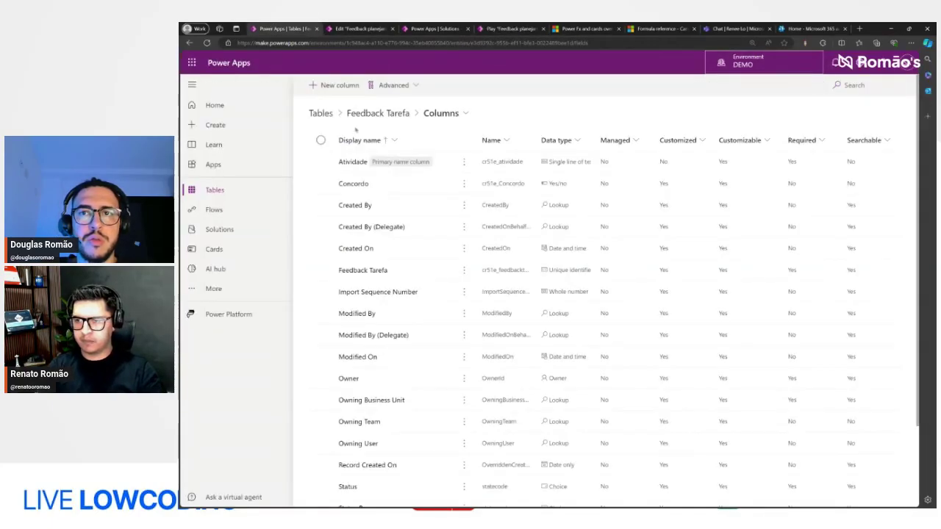
pyautogui.click(439, 28)
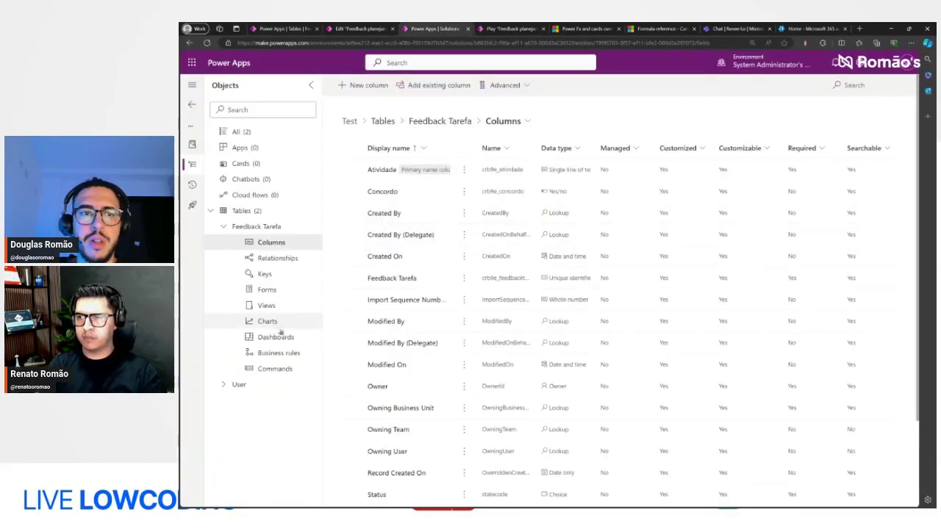
pyautogui.click(256, 227)
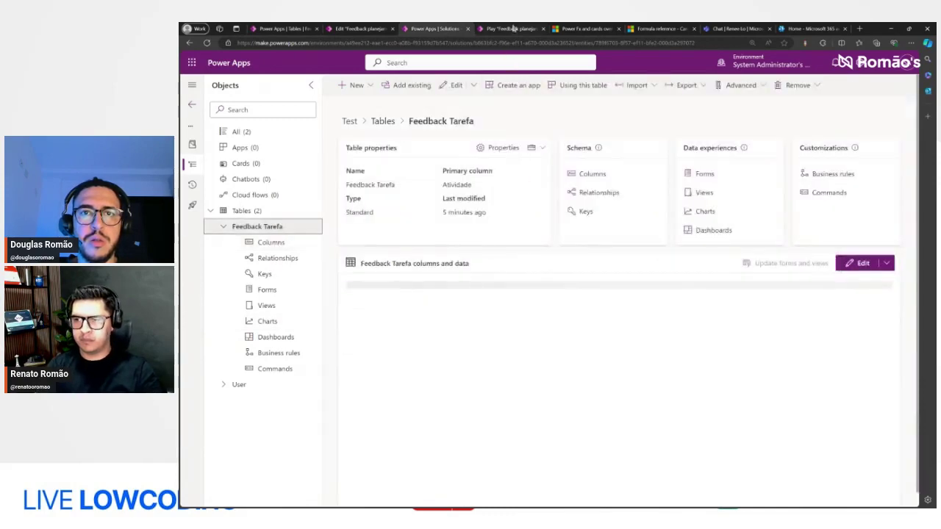
# Review the played feedback card's error details and return to the Feedback Tarefa table overview
pyautogui.click(513, 28)
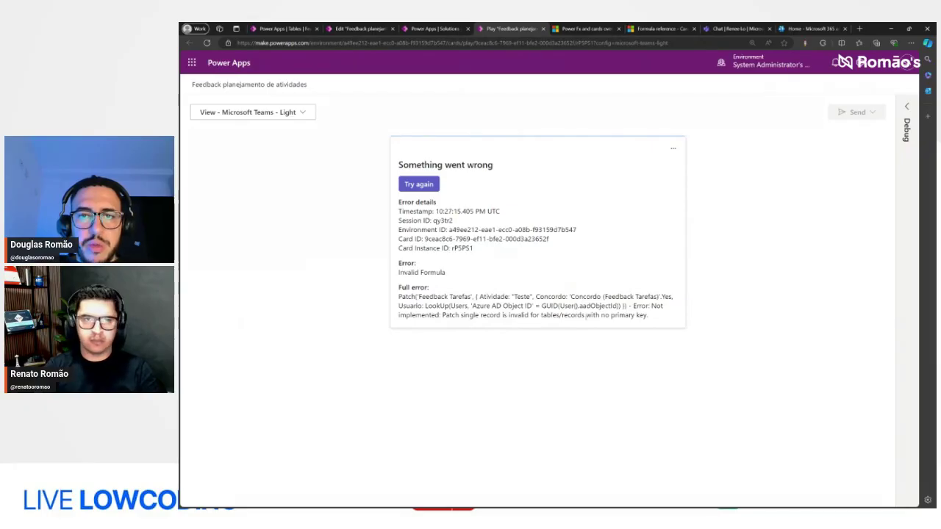
pyautogui.click(427, 31)
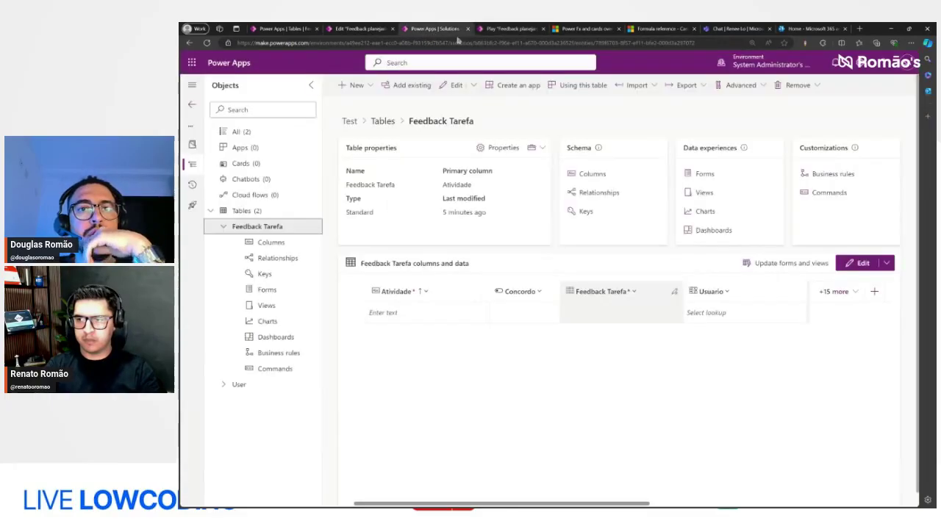
pyautogui.hotkey('ctrl', 'Tab')
pyautogui.click(451, 31)
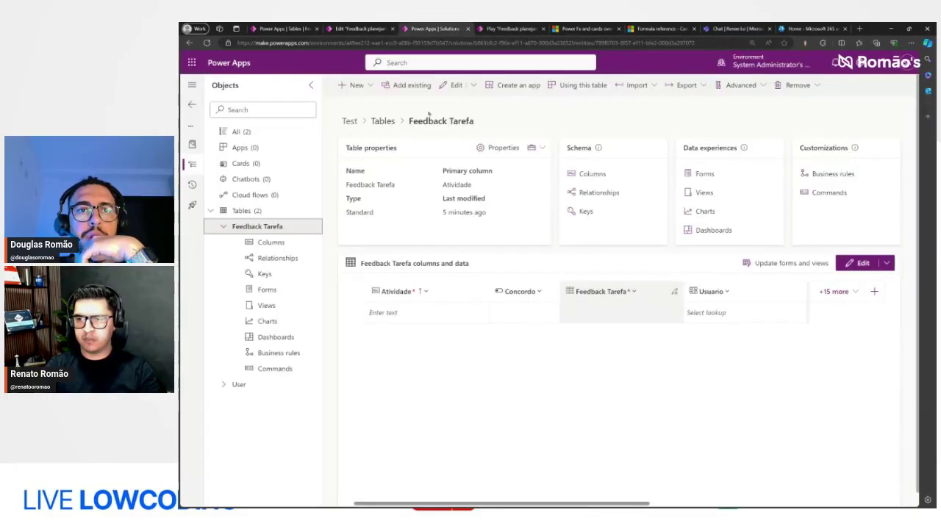
# Replace Patch with Collect in the Enviar button's formula, and save and play the feedback card
pyautogui.click(362, 31)
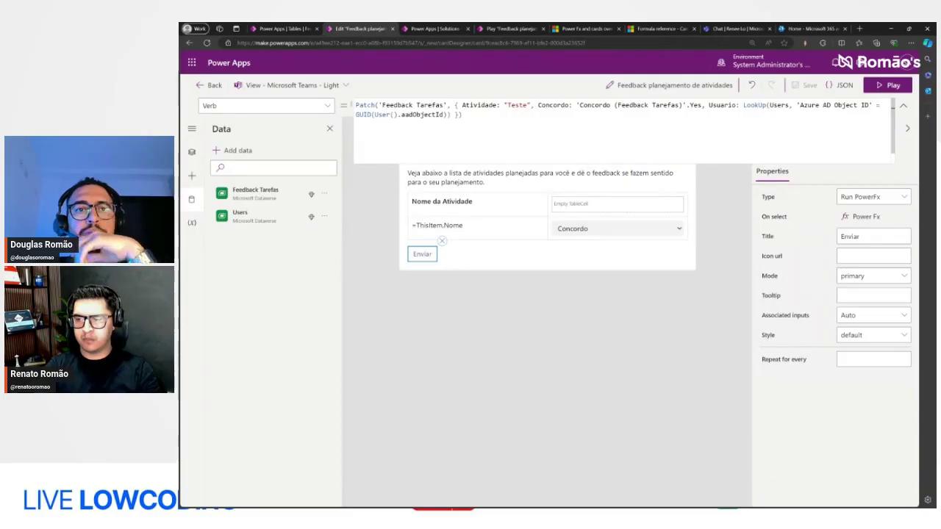
pyautogui.write('Collect')
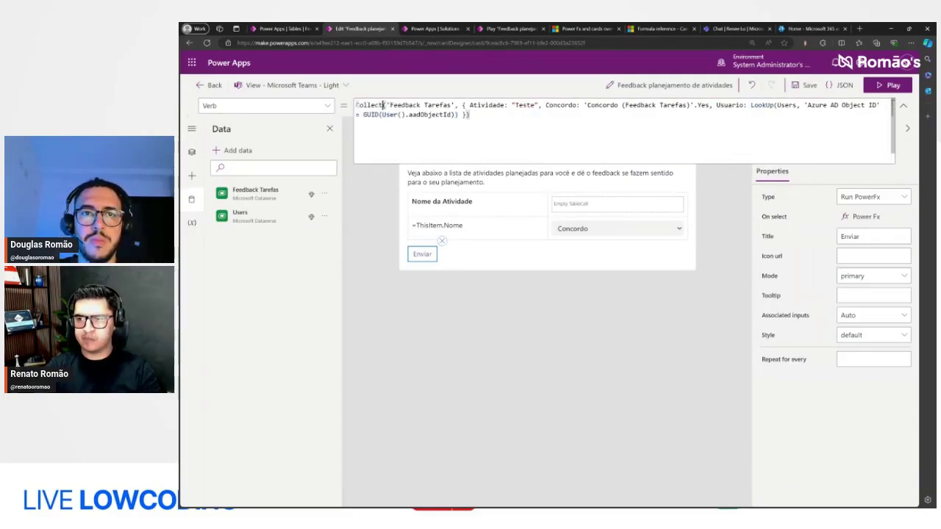
pyautogui.click(805, 84)
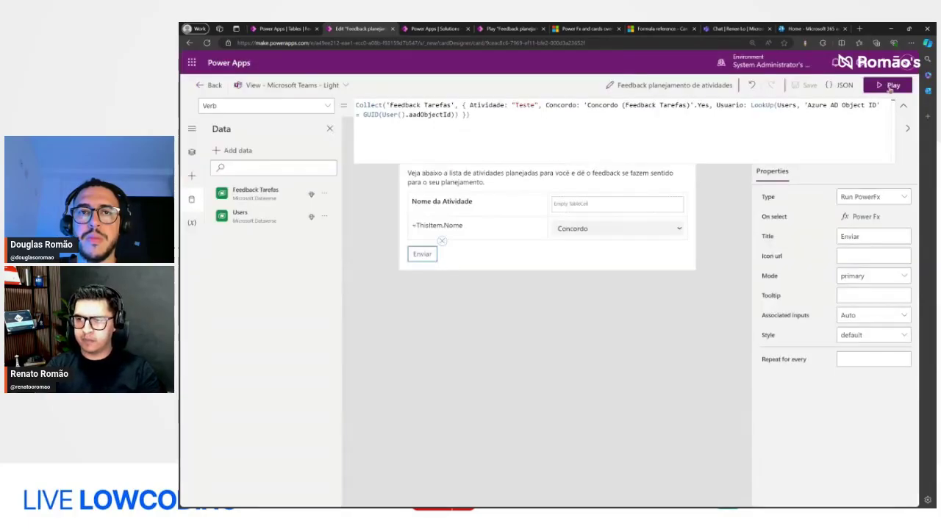
pyautogui.click(888, 87)
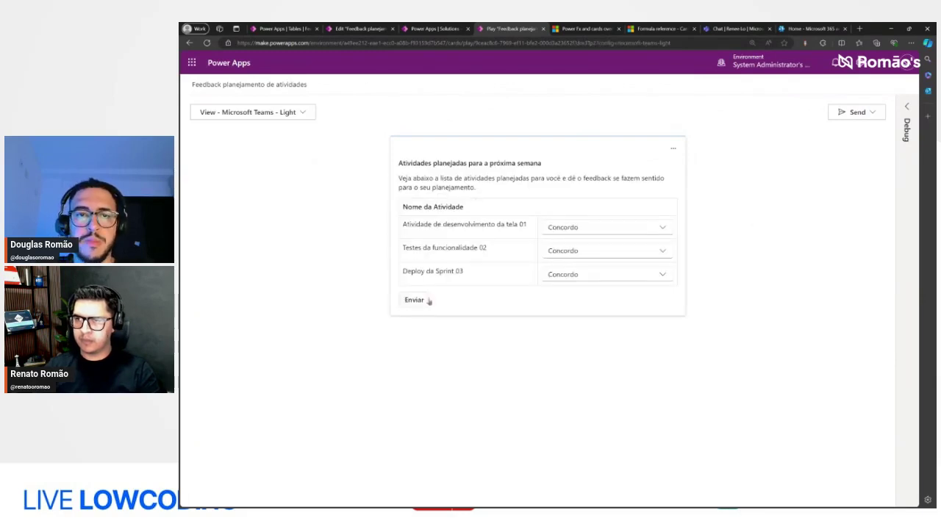
# Submit the played card with Enviar and open the Feedback Tarefas table data to check the new row
pyautogui.click(428, 300)
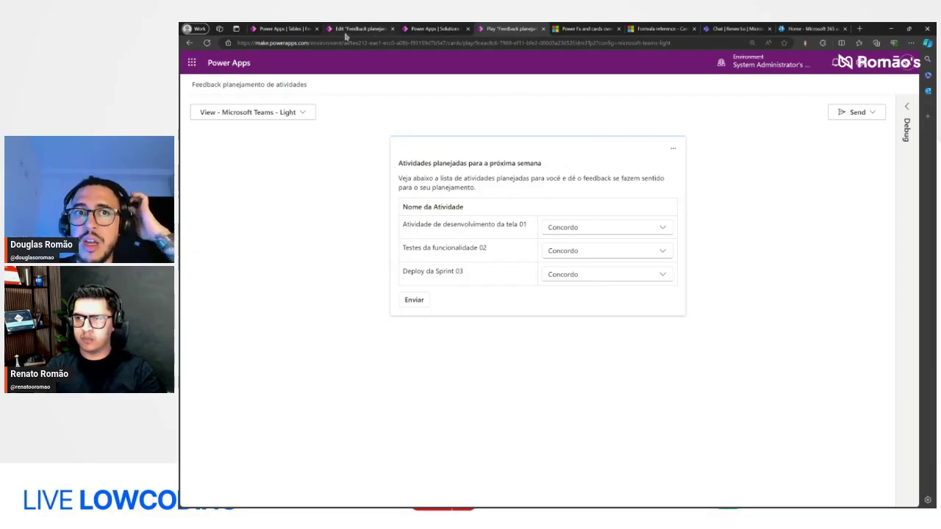
pyautogui.click(286, 28)
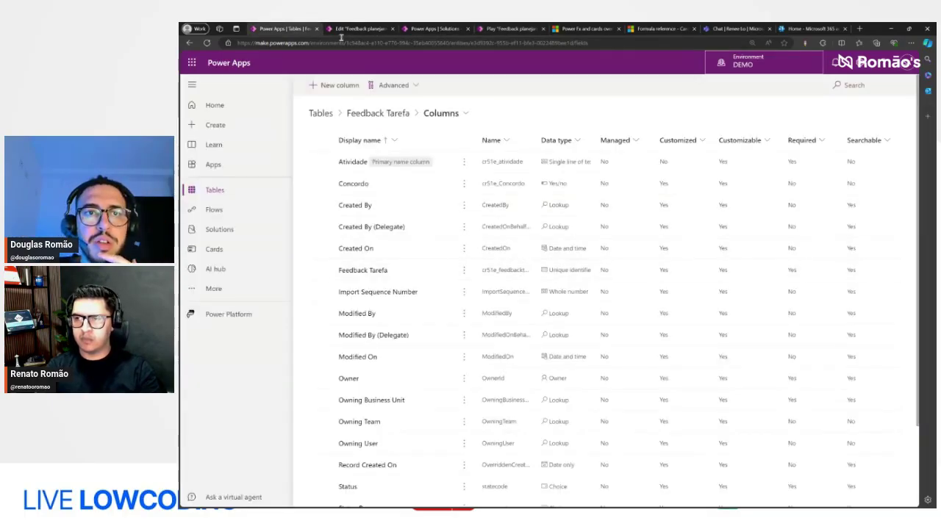
pyautogui.hotkey('ctrl', 'Tab')
pyautogui.hotkey('ctrl', 'Tab')
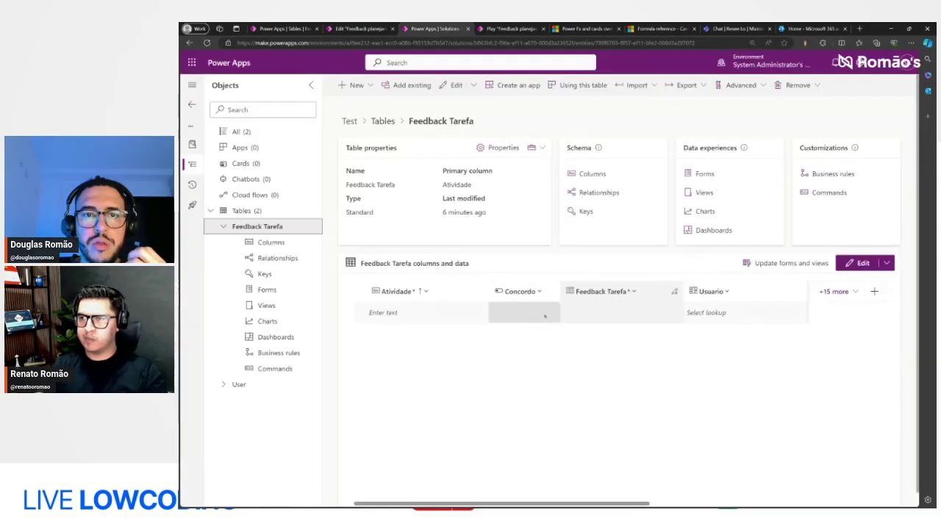
pyautogui.click(860, 263)
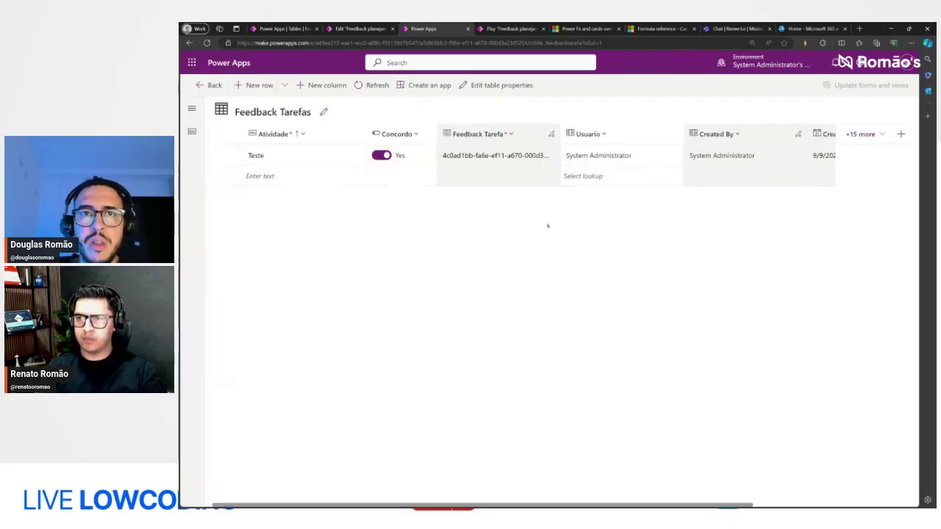
# Generate the played card's Send in Teams link and copy the share URL
pyautogui.click(515, 29)
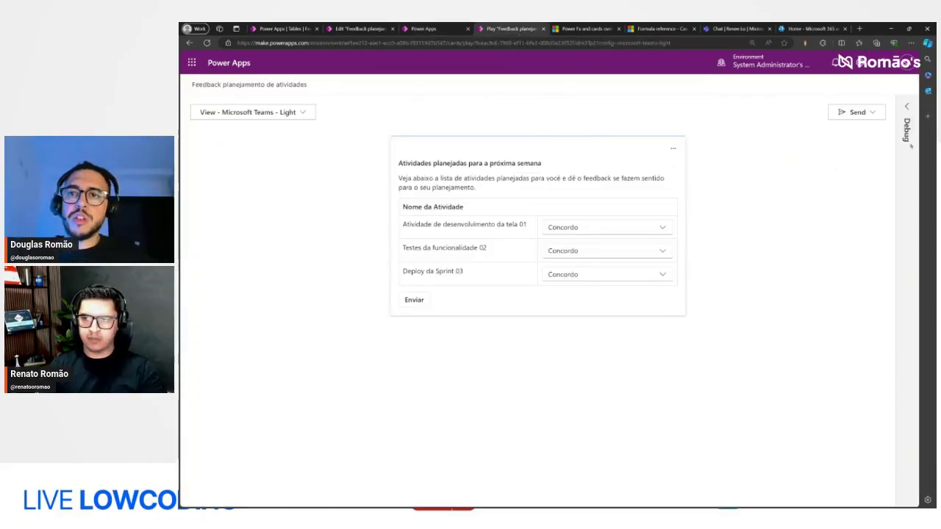
pyautogui.click(856, 112)
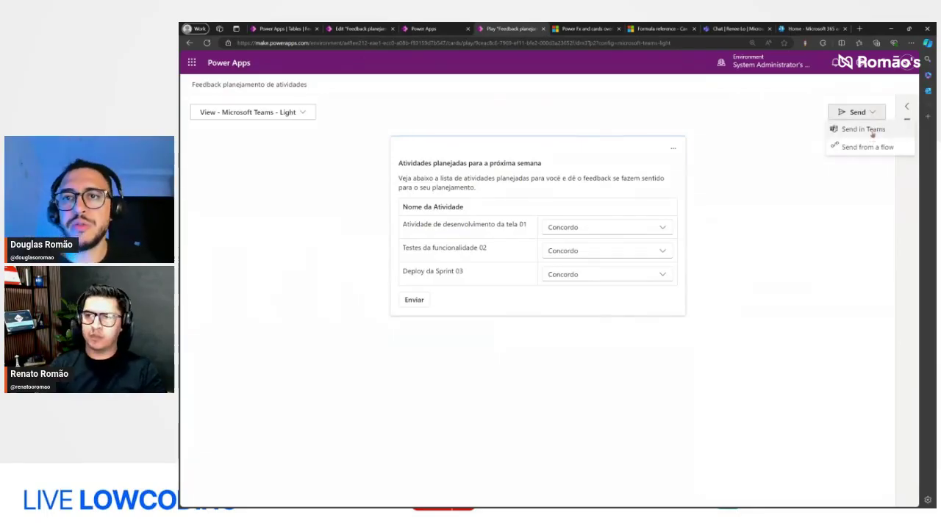
pyautogui.click(864, 130)
pyautogui.click(628, 294)
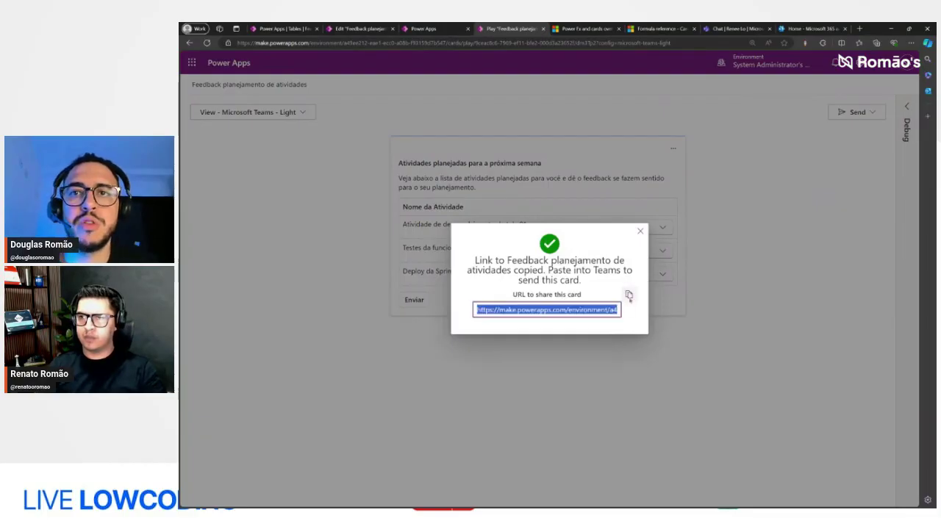
# Switch to the open Teams chat and send the copied card link as a message
pyautogui.click(734, 29)
pyautogui.click(523, 482)
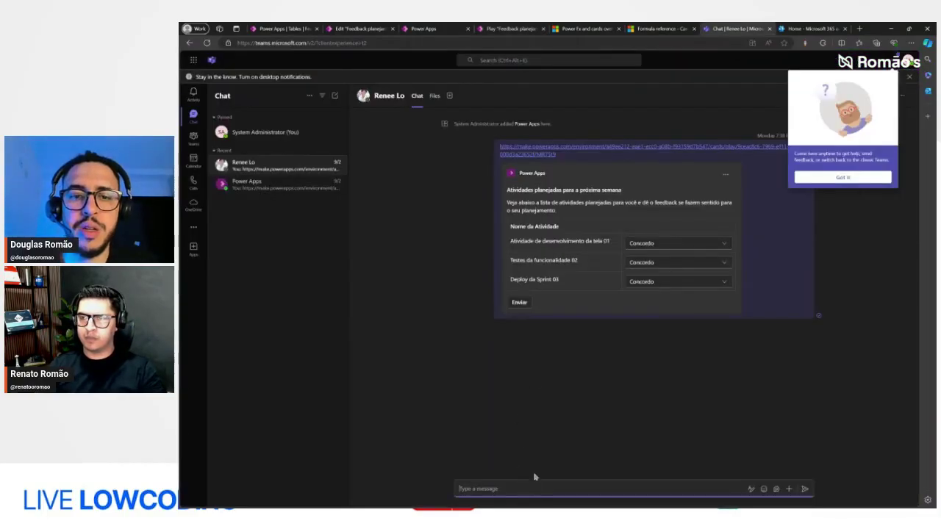
pyautogui.hotkey('ctrl', 'v')
pyautogui.press('Return')
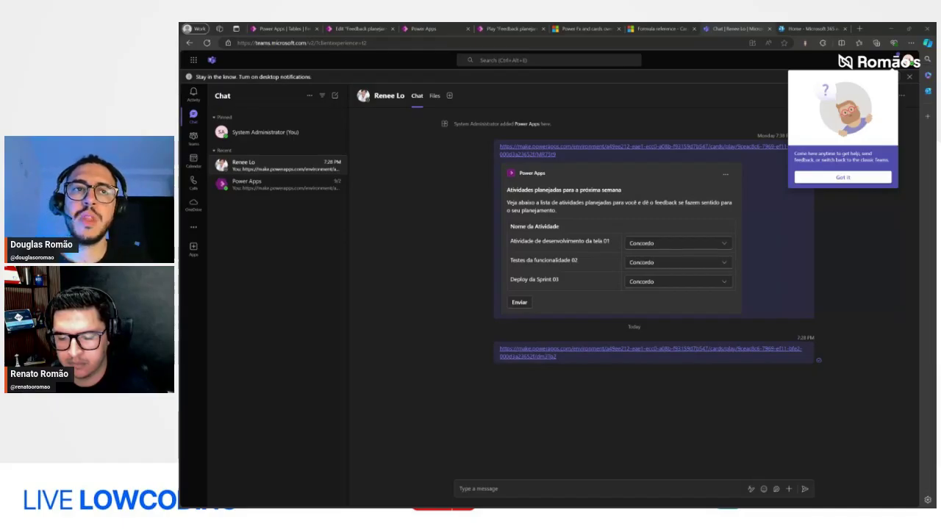
# Return to the Power Apps card editor and copy the activity list formula from tableRow2's Data property
pyautogui.click(511, 28)
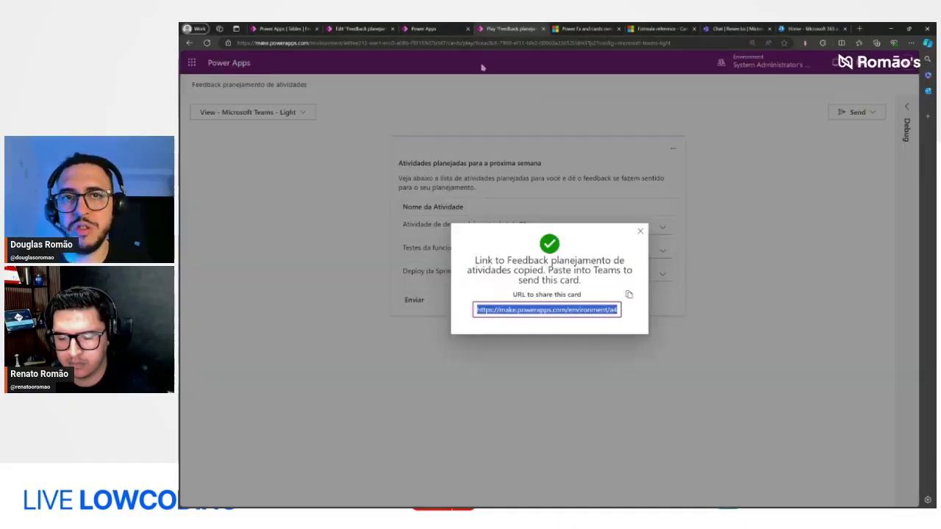
pyautogui.click(414, 29)
pyautogui.click(371, 29)
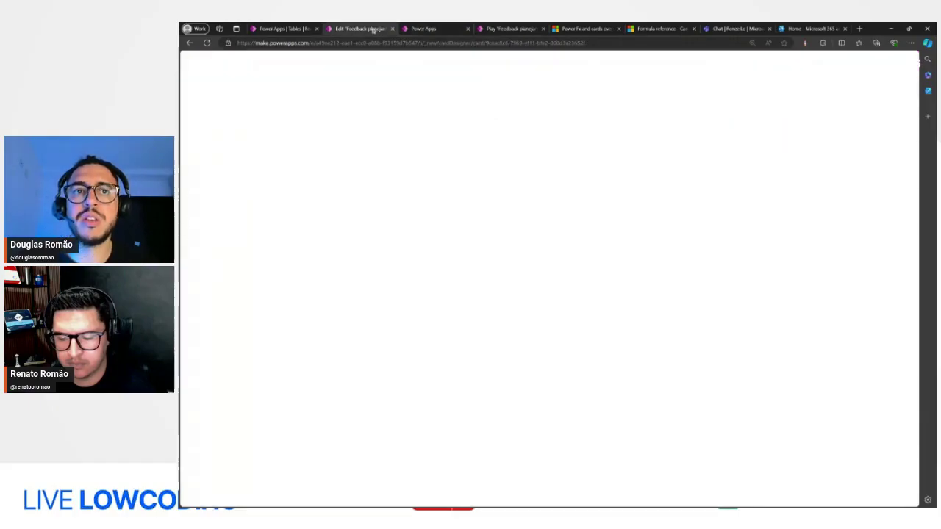
pyautogui.click(902, 107)
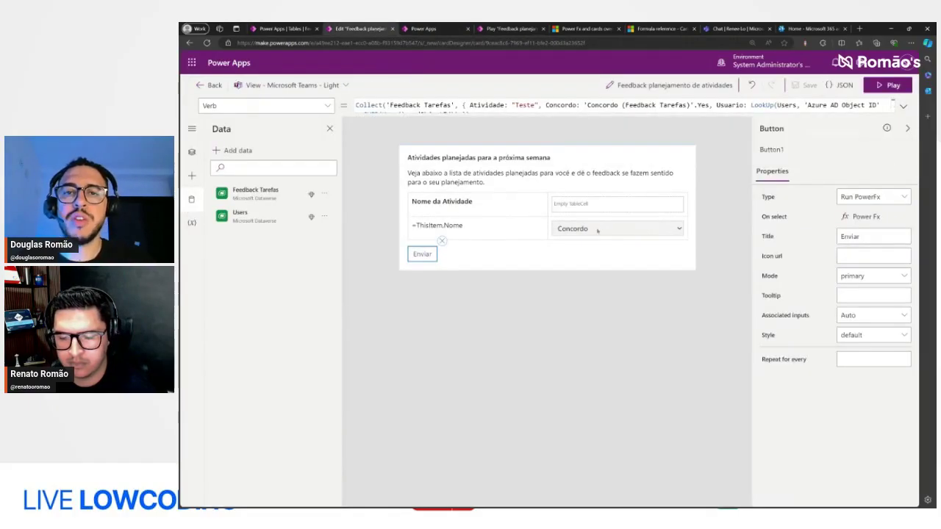
pyautogui.click(596, 230)
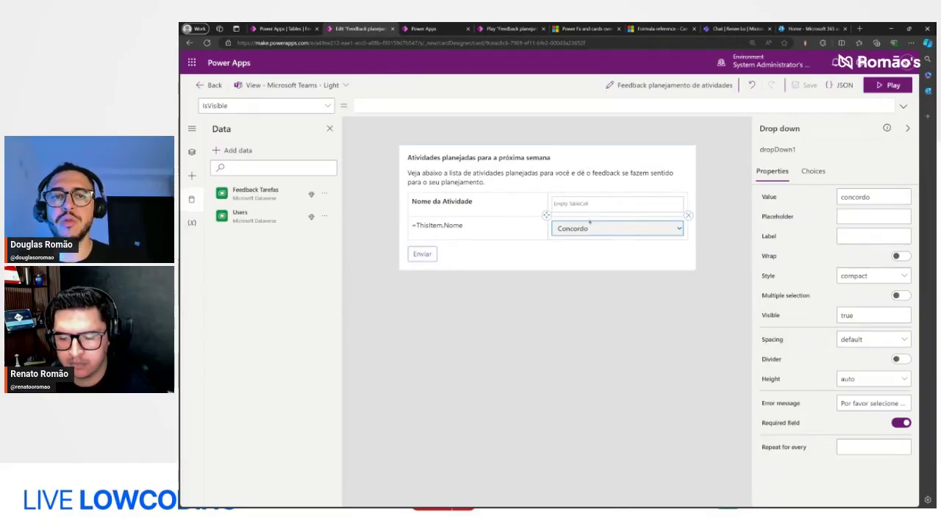
pyautogui.click(459, 243)
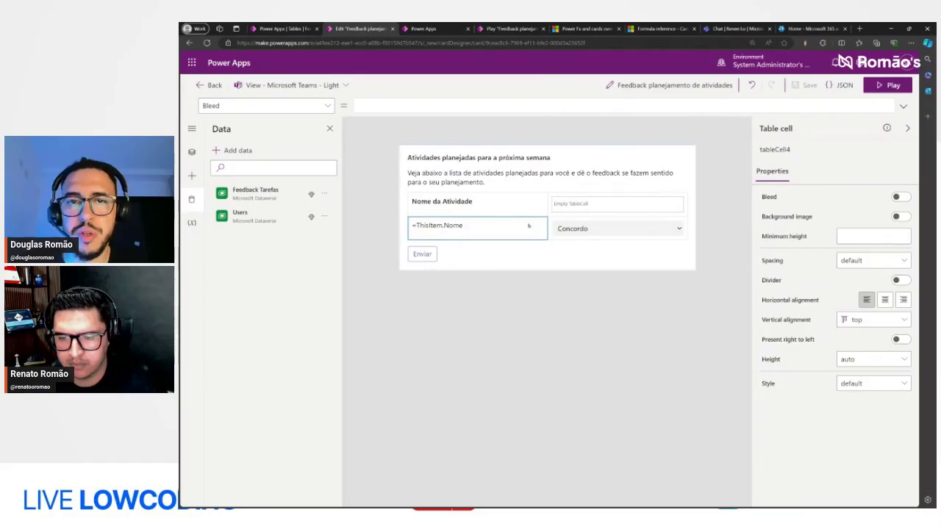
pyautogui.click(191, 151)
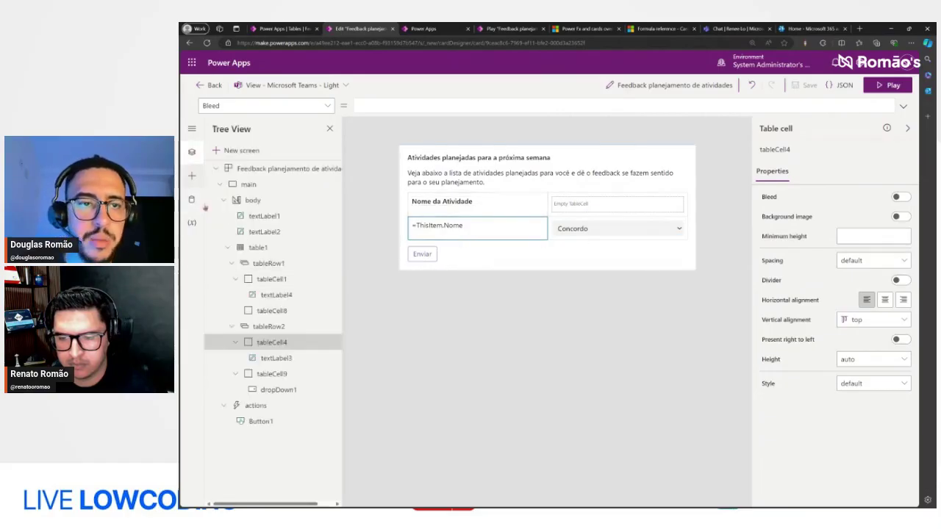
pyautogui.click(270, 326)
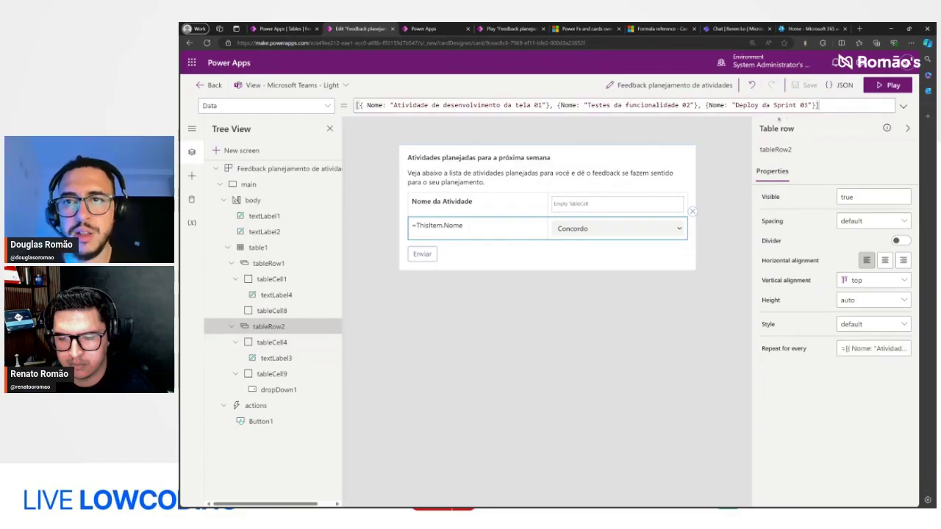
pyautogui.moveTo(828, 108); pyautogui.dragTo(356, 105)
# Wrap the start of the Enviar button's Collect formula in ForAll, using the copied activity list as its source
pyautogui.click(417, 256)
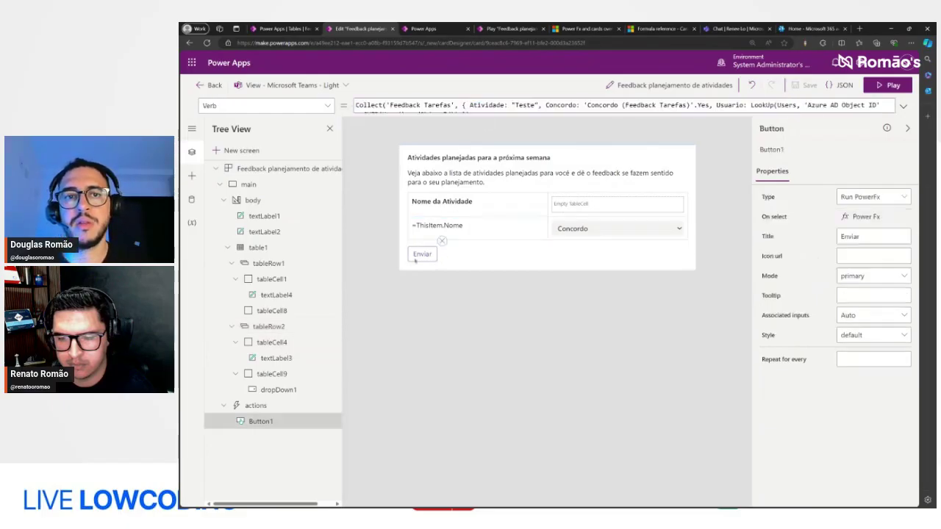
pyautogui.click(903, 106)
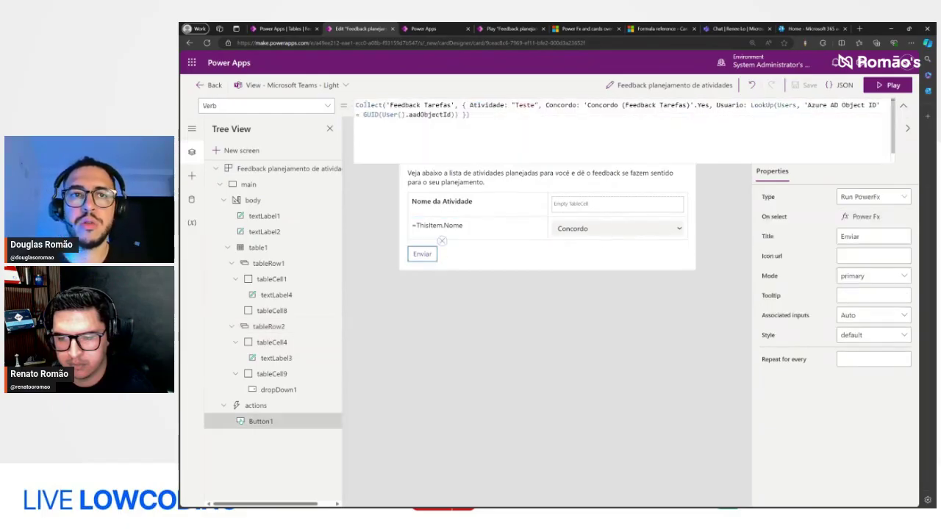
pyautogui.click(356, 105)
pyautogui.write('ForAll(')
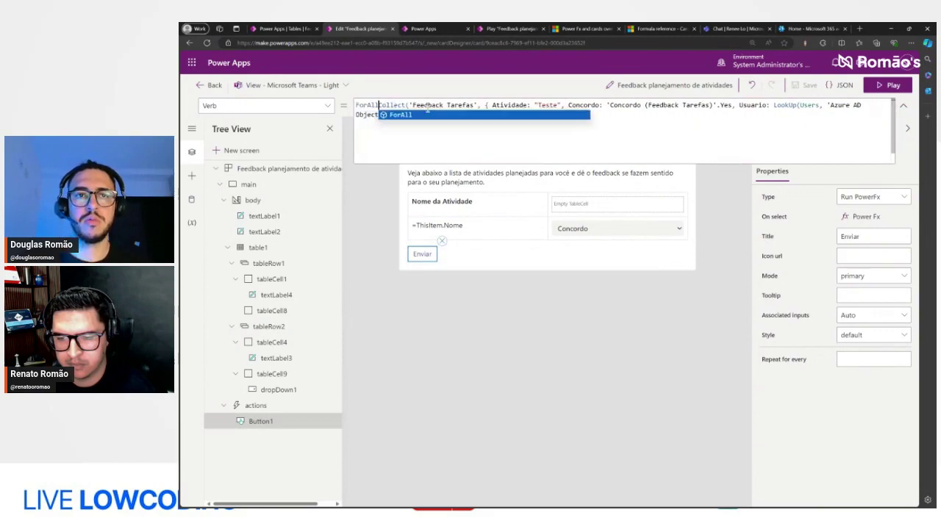
pyautogui.hotkey('ctrl', 'v')
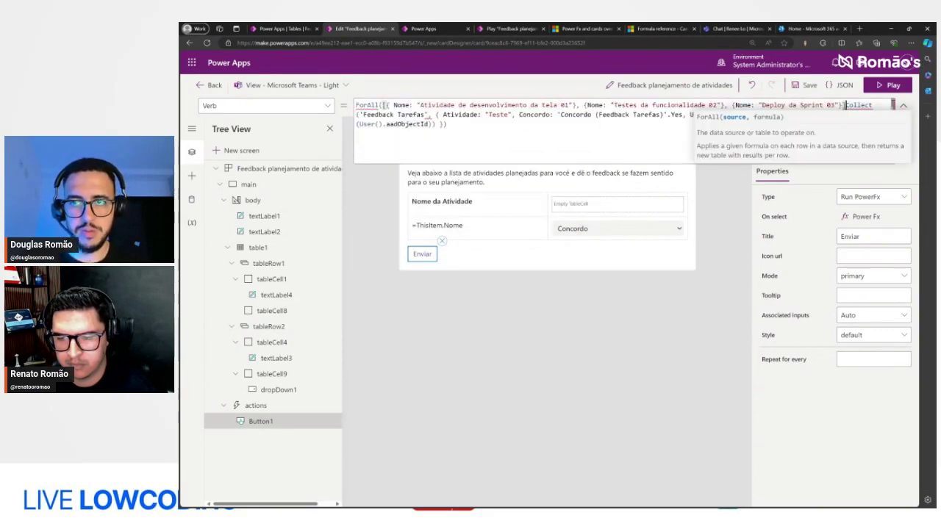
pyautogui.write(',')
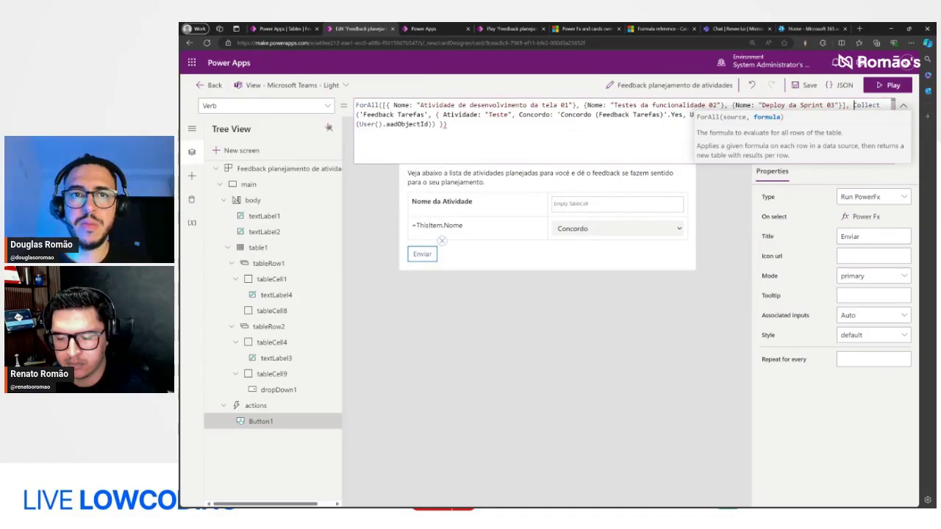
# Replace the "Teste" value of Atividade with ThisRecord.Nome and close the ForAll call
pyautogui.moveTo(485, 115); pyautogui.dragTo(512, 115)
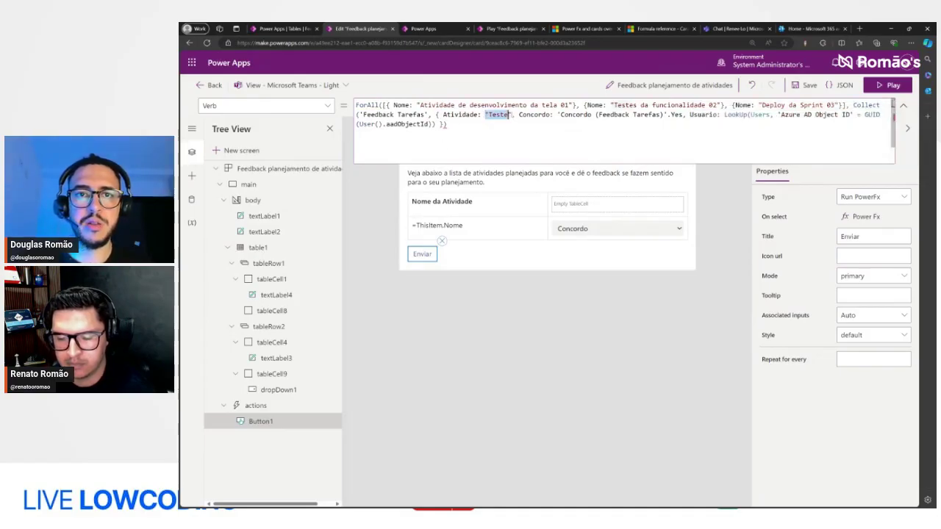
pyautogui.write('This')
pyautogui.write('Record.Nome')
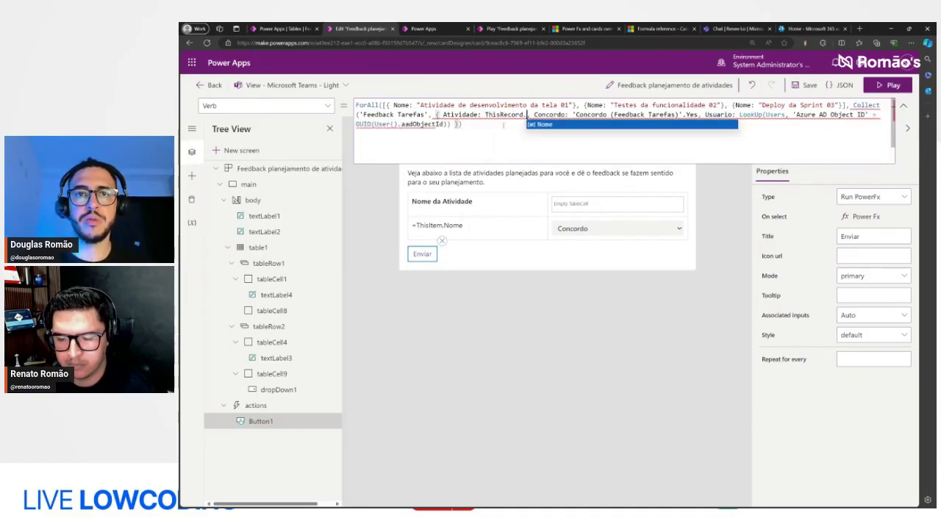
pyautogui.write(')')
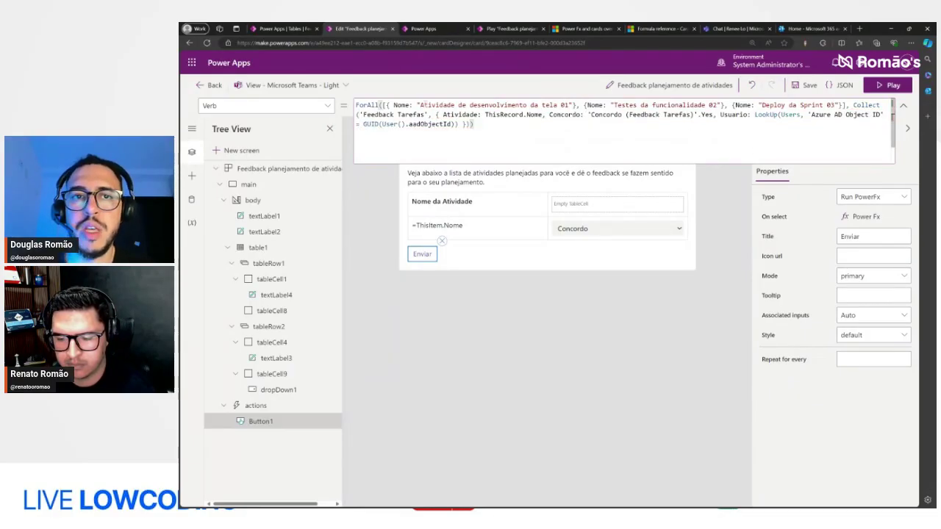
# Compare the ForAll source list in the Enviar button's formula with the activity list in tableRow2's Data property
pyautogui.click(383, 105)
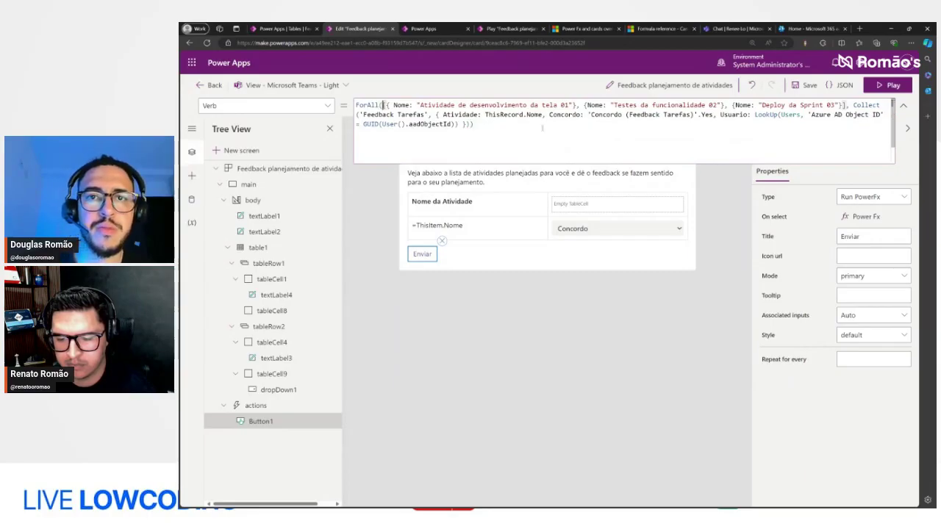
pyautogui.moveTo(381, 105); pyautogui.dragTo(836, 105)
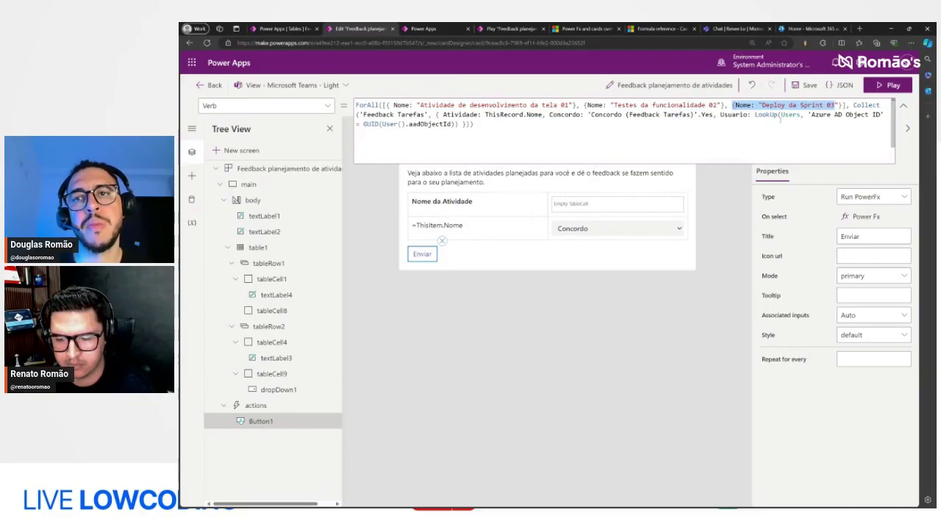
pyautogui.click(706, 150)
pyautogui.click(554, 242)
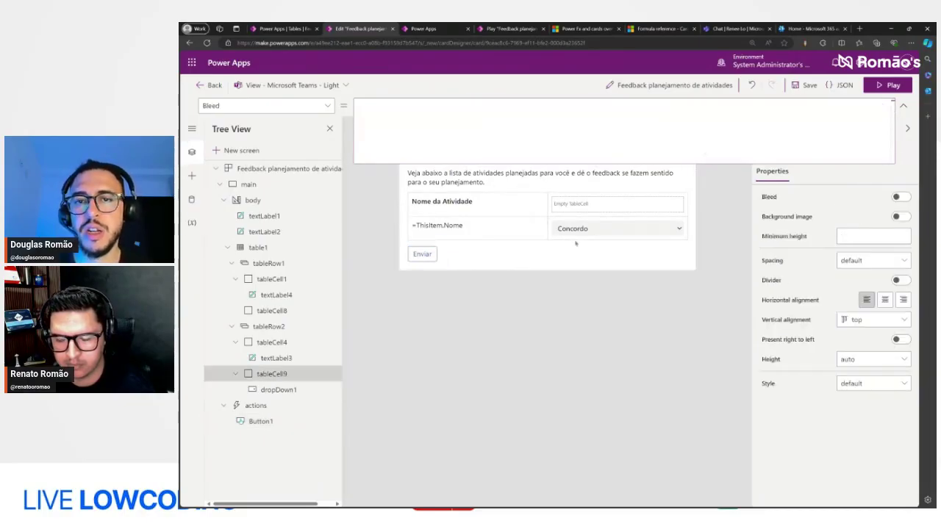
pyautogui.click(269, 326)
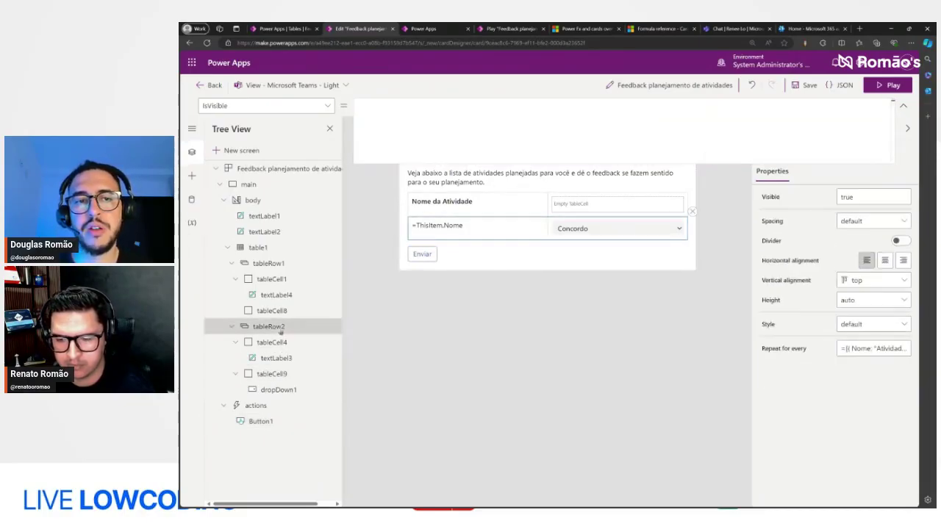
pyautogui.click(849, 348)
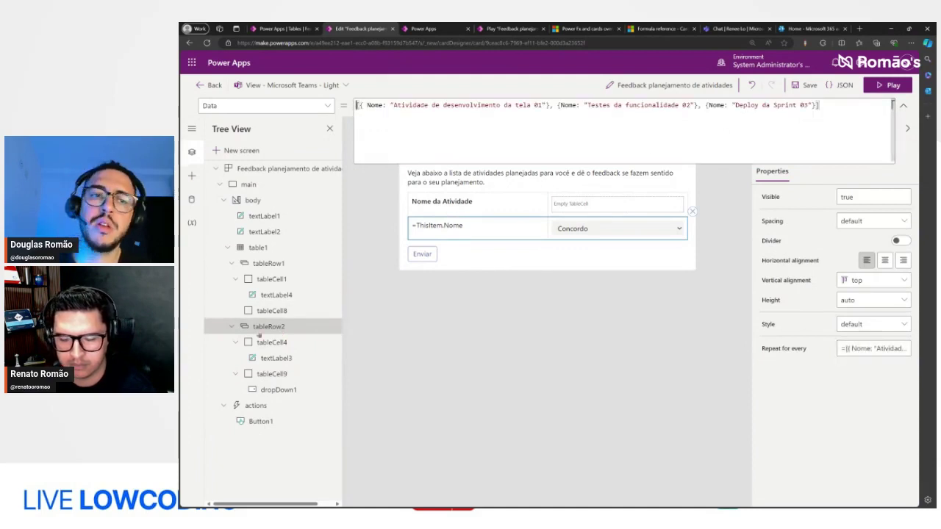
pyautogui.click(260, 422)
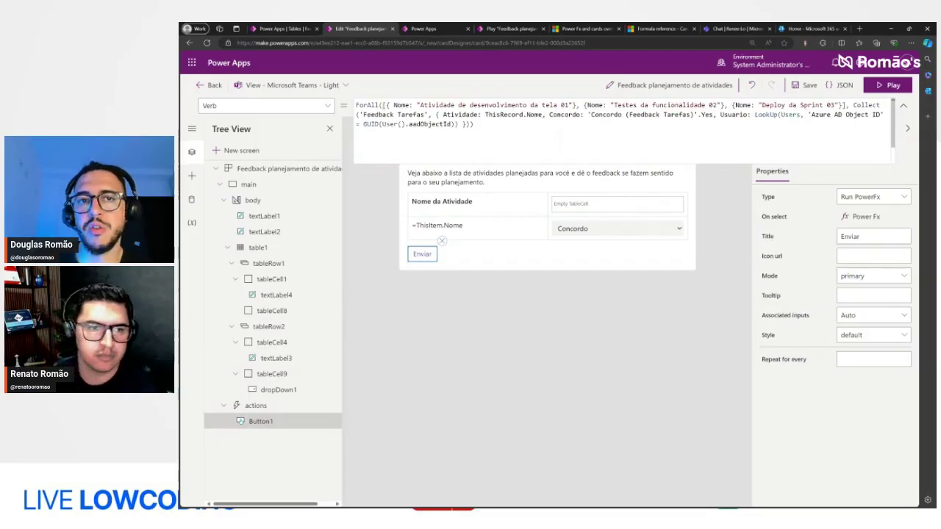
# Collapse the formula area and inspect the available properties of the Concordo drop-down, including its Data property
pyautogui.click(602, 232)
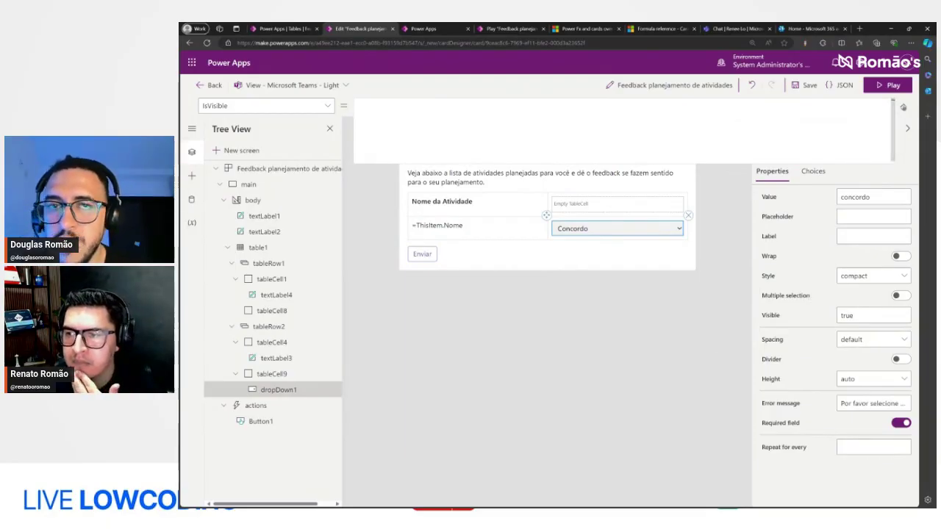
pyautogui.click(903, 107)
pyautogui.click(294, 105)
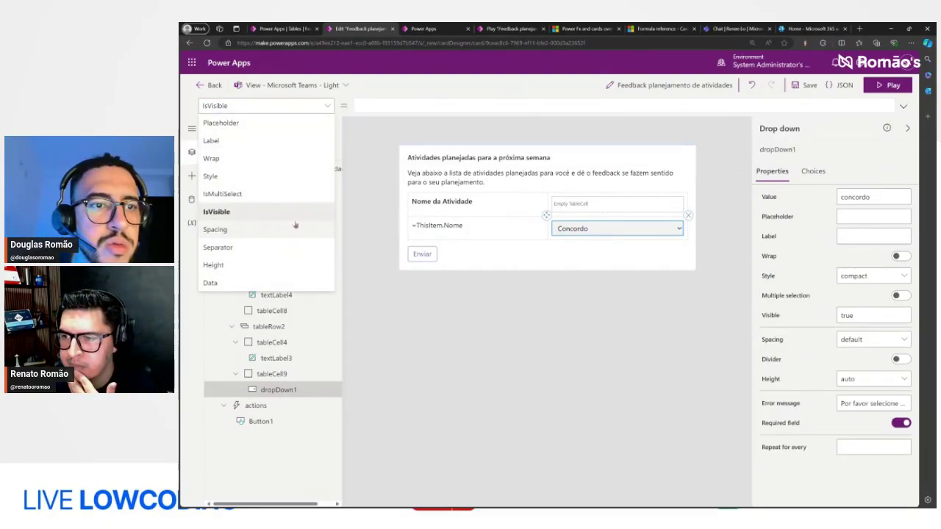
pyautogui.click(281, 283)
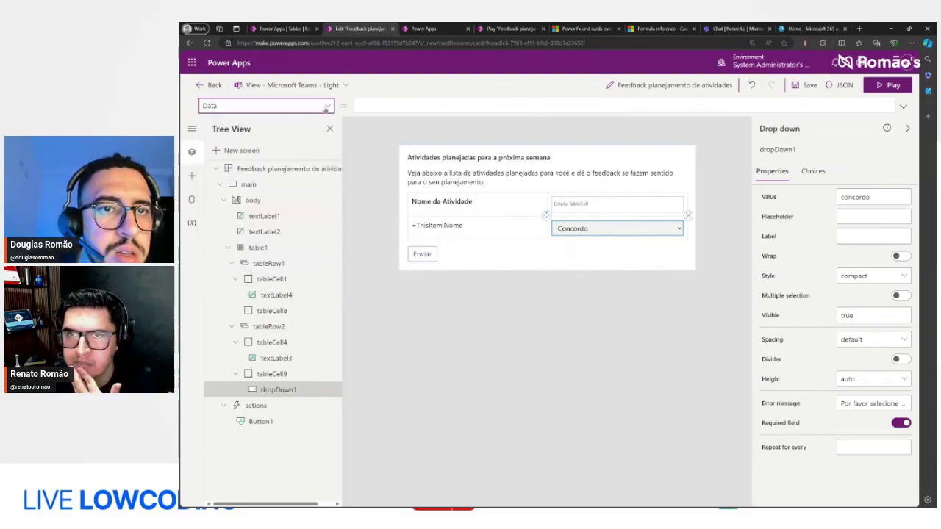
pyautogui.click(321, 105)
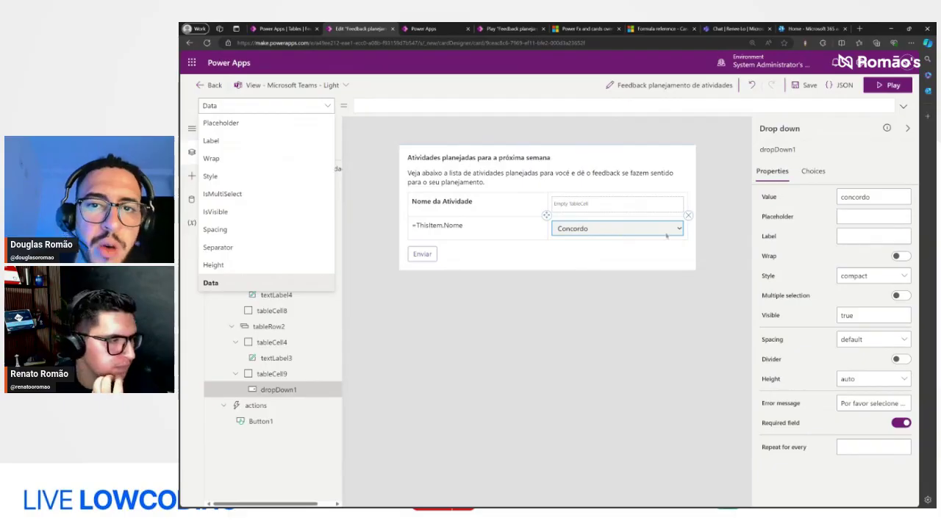
# Go to the running card, close the share-link dialog and set the response for Testes da funcionalidade 02 to Discordo
pyautogui.click(515, 28)
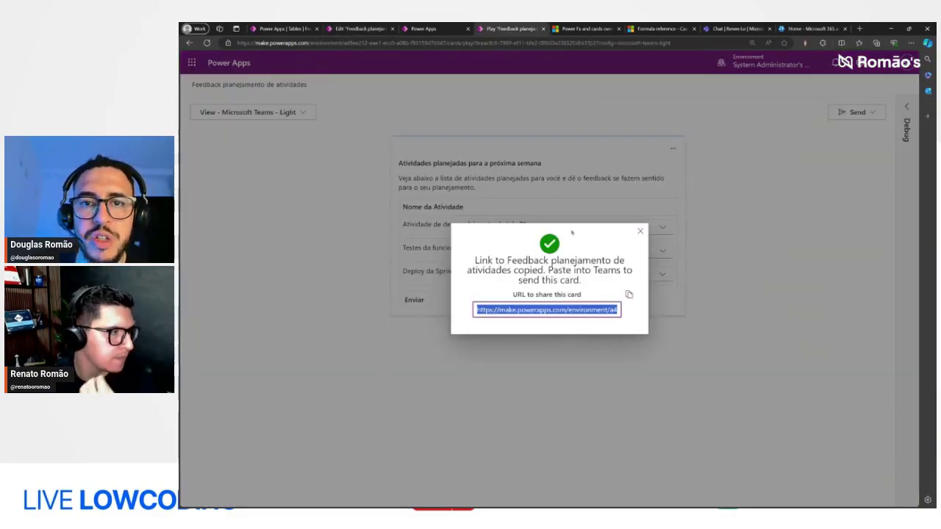
pyautogui.click(641, 230)
pyautogui.click(651, 255)
pyautogui.click(588, 286)
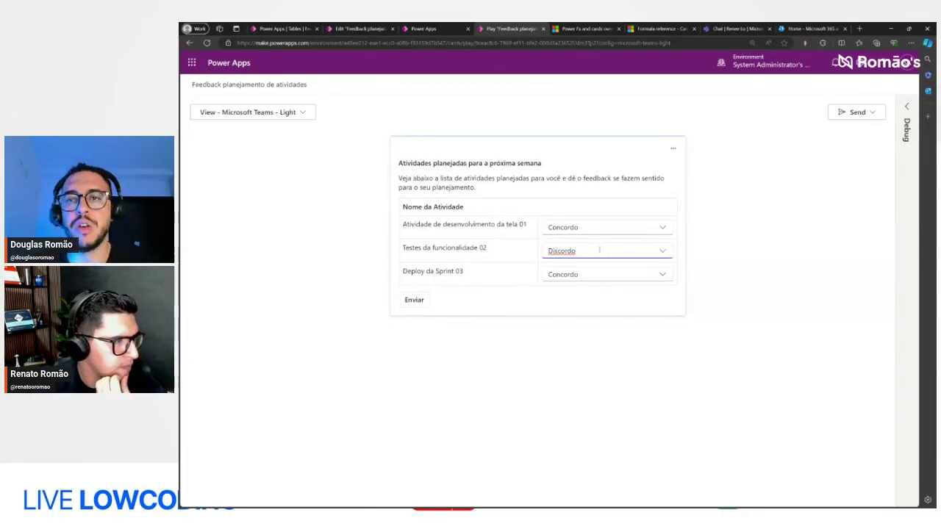
# Return to the card editor and play the card, saving the pending changes first
pyautogui.click(377, 31)
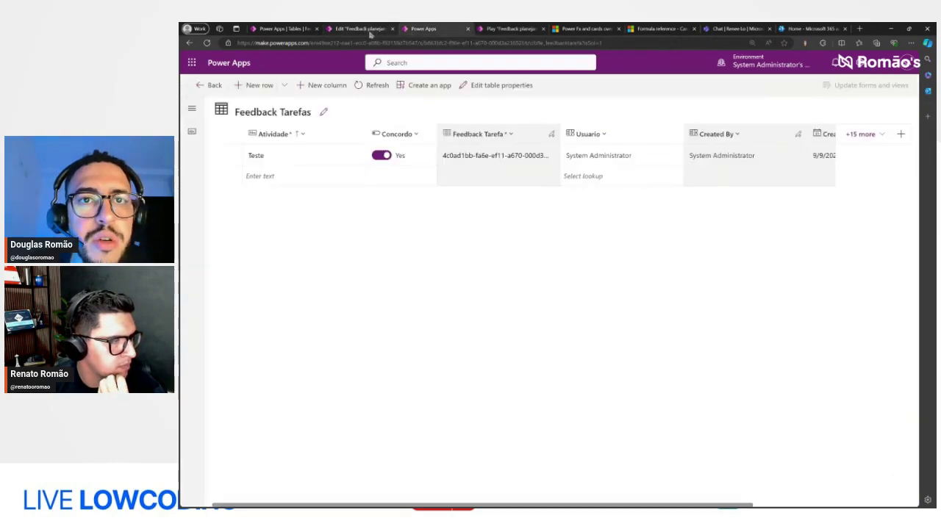
pyautogui.click(369, 31)
pyautogui.click(889, 86)
pyautogui.click(517, 310)
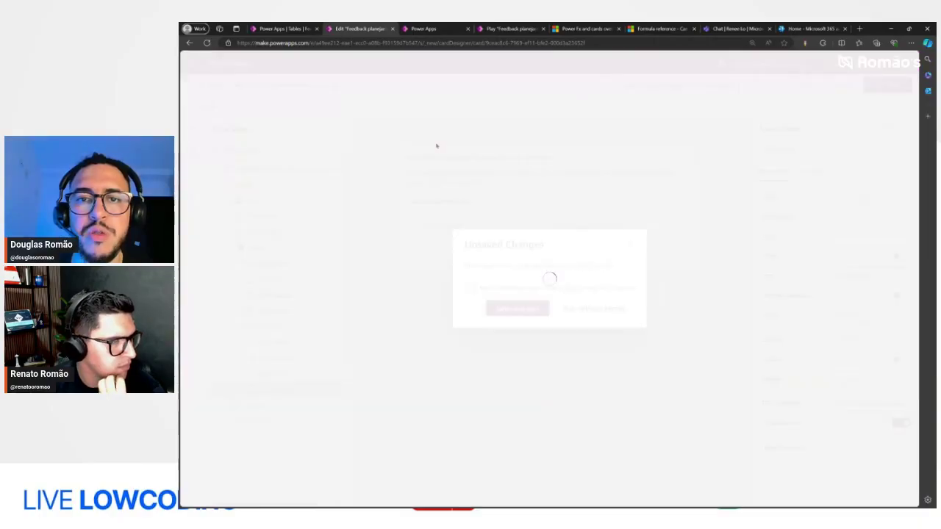
# Delete the Teste record from the Feedback Tarefas table
pyautogui.click(312, 30)
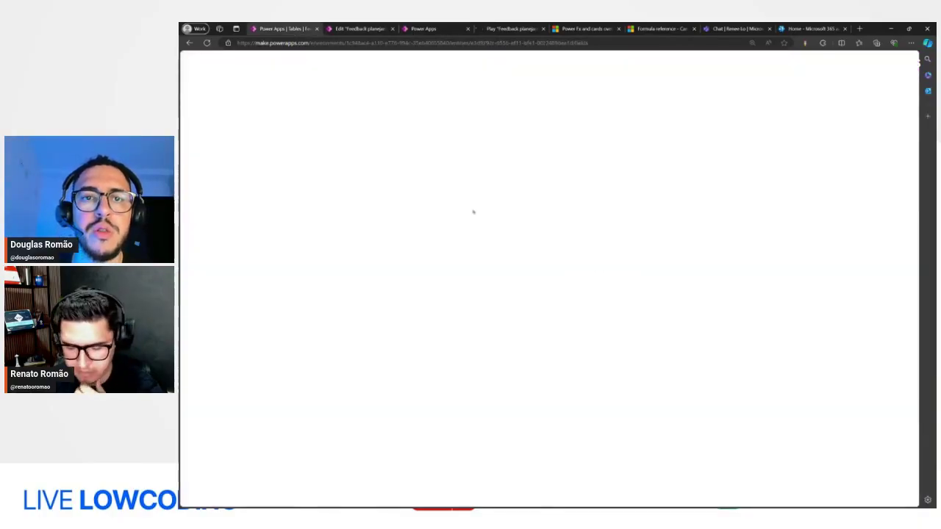
pyautogui.click(423, 29)
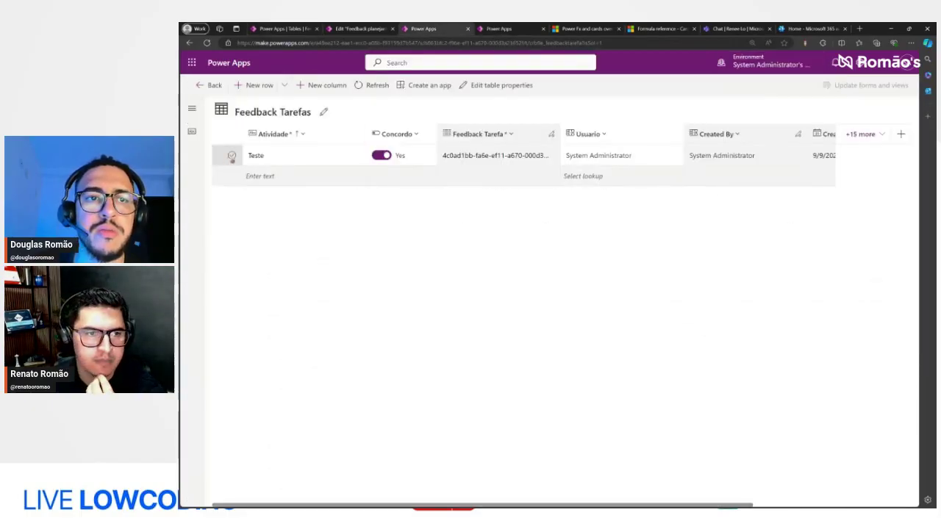
pyautogui.click(231, 155)
pyautogui.click(459, 85)
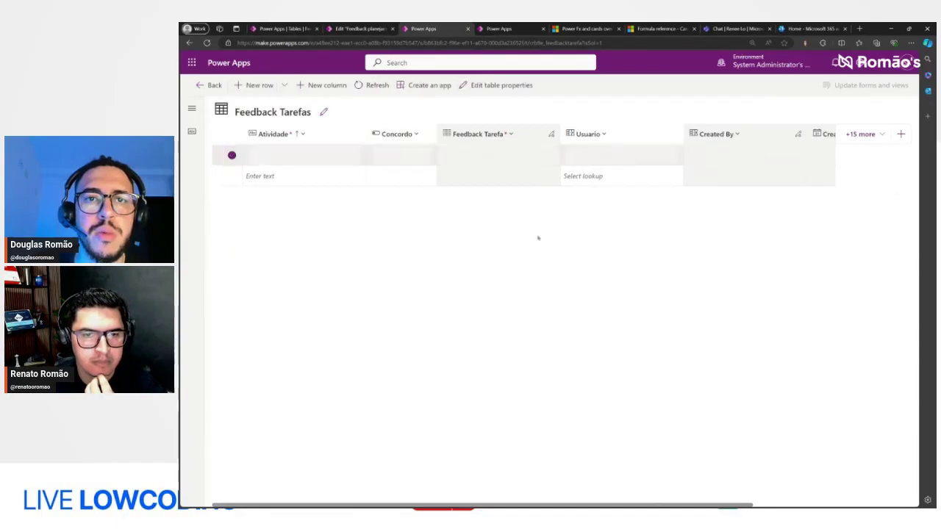
# Submit the running card with every activity set to Concordo and refresh the Feedback Tarefas table to check the saved rows
pyautogui.hotkey('ctrl', 'Tab')
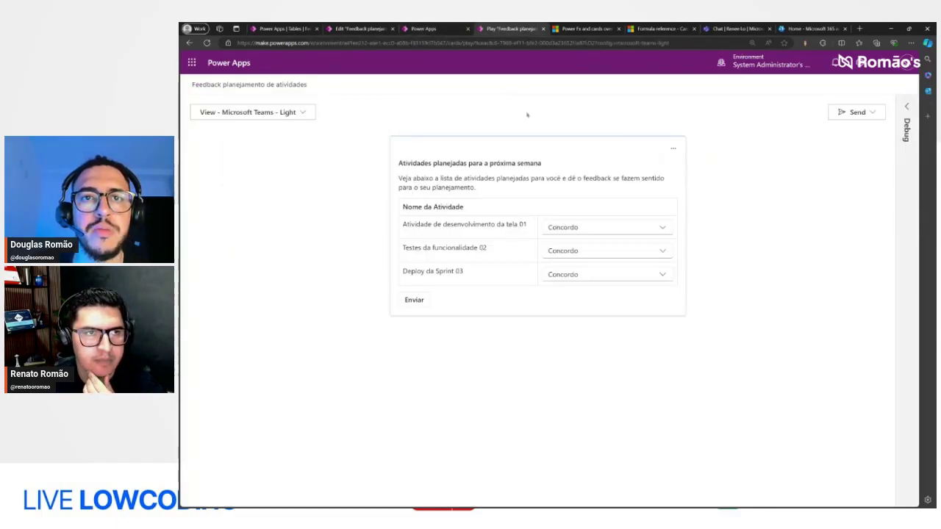
pyautogui.click(414, 302)
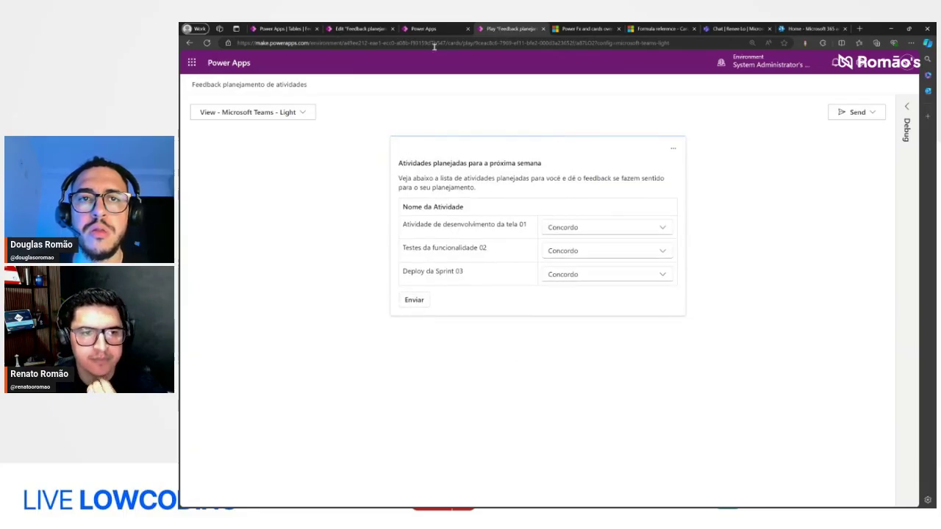
pyautogui.click(360, 28)
pyautogui.click(283, 28)
pyautogui.click(455, 28)
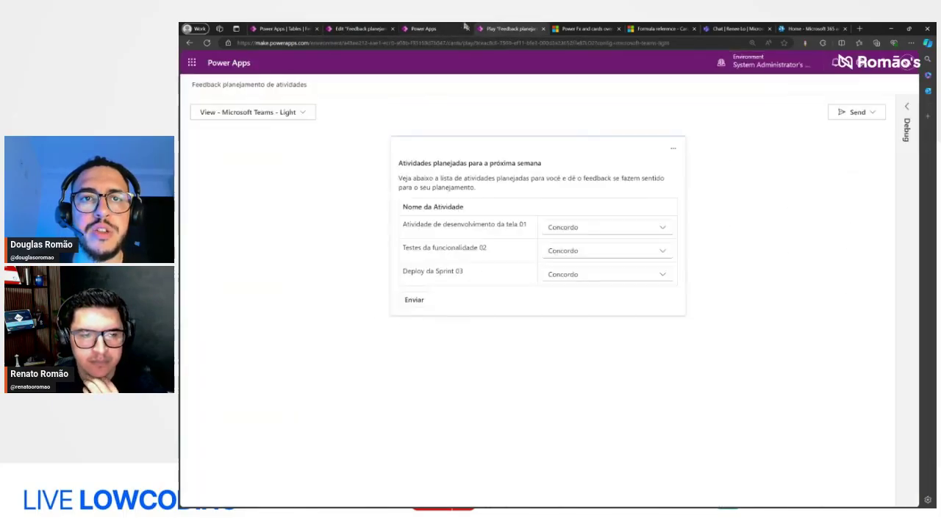
pyautogui.click(462, 28)
pyautogui.click(372, 86)
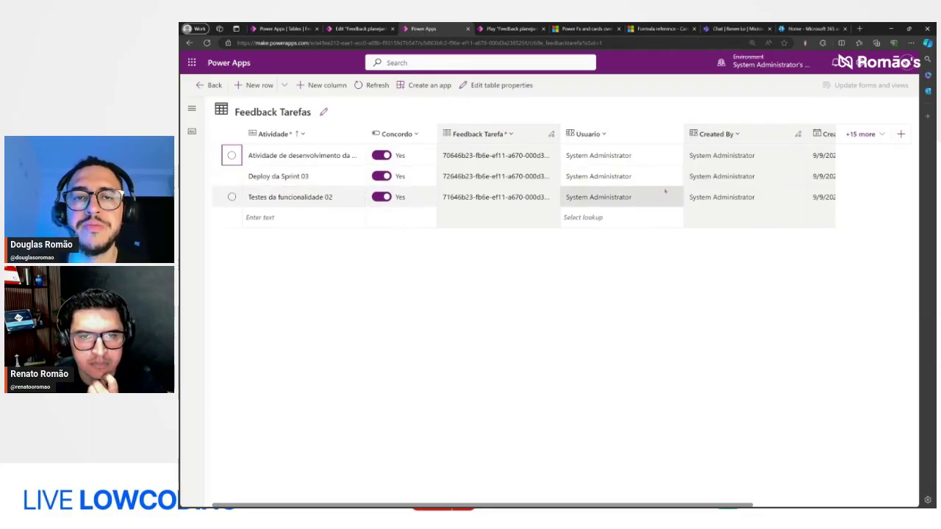
# Switch to the recipient's Teams chat, dismiss the mobile app QR code prompt and open the most recent card link
pyautogui.hotkey('alt', 'Tab')
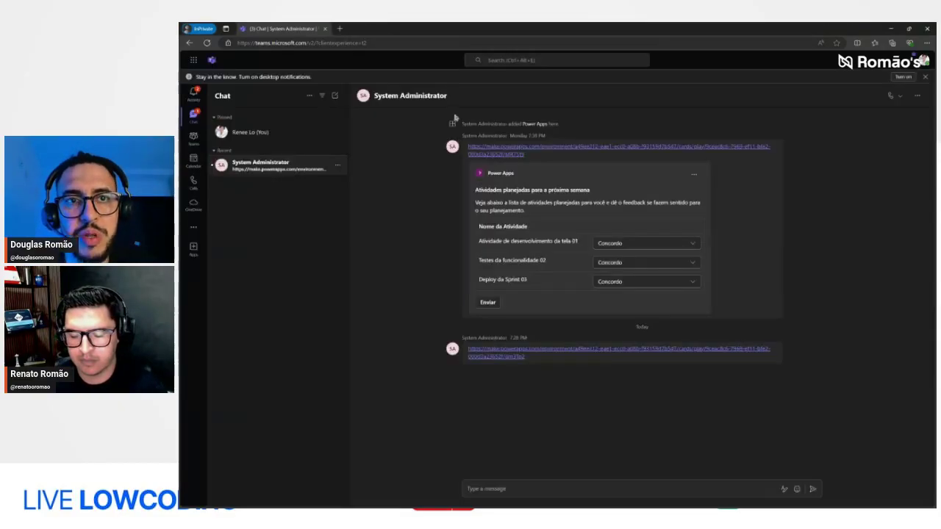
pyautogui.click(565, 364)
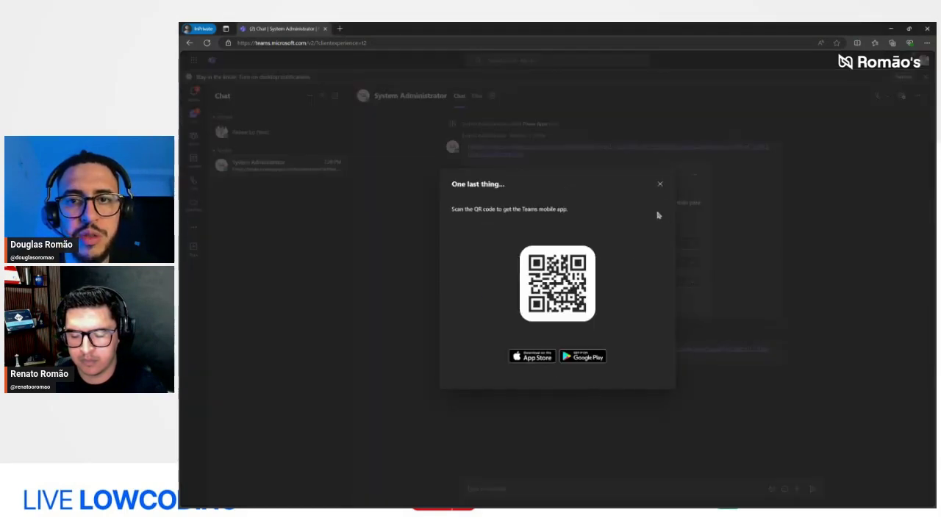
pyautogui.click(660, 185)
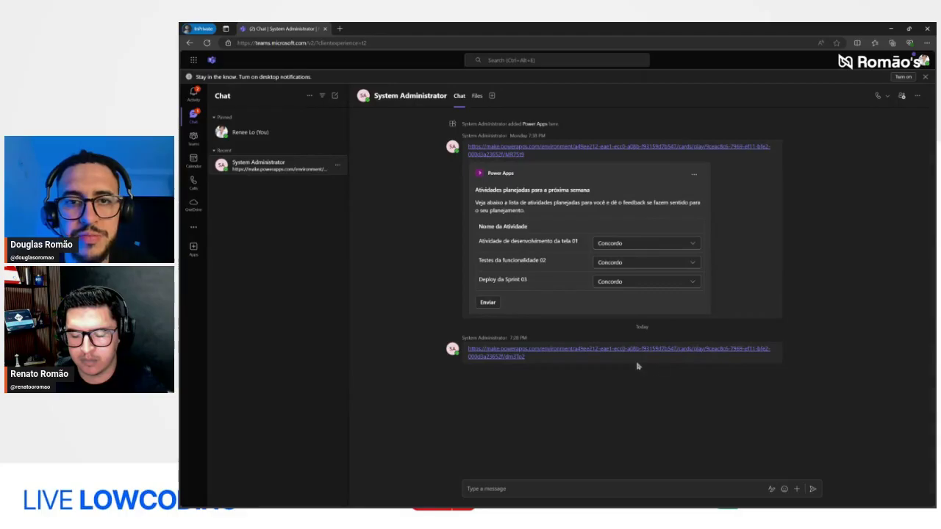
pyautogui.tripleClick(544, 365)
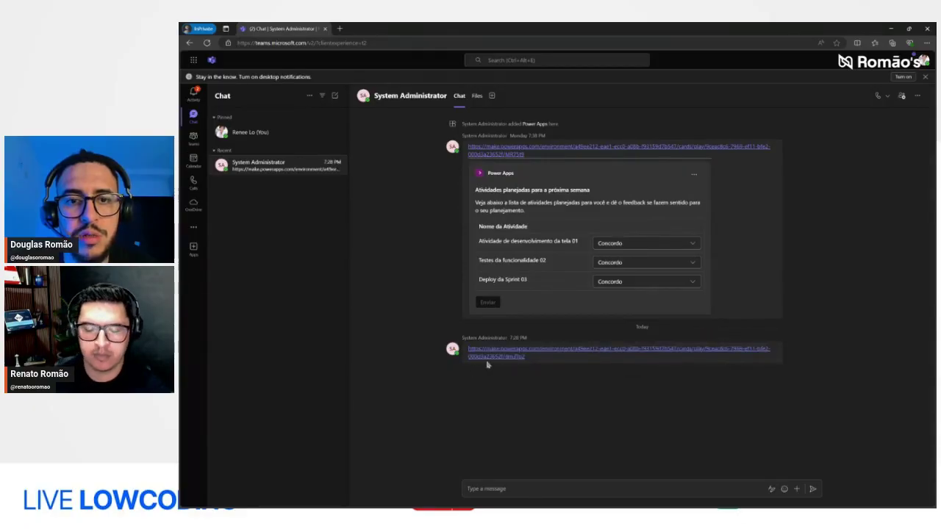
pyautogui.click(510, 358)
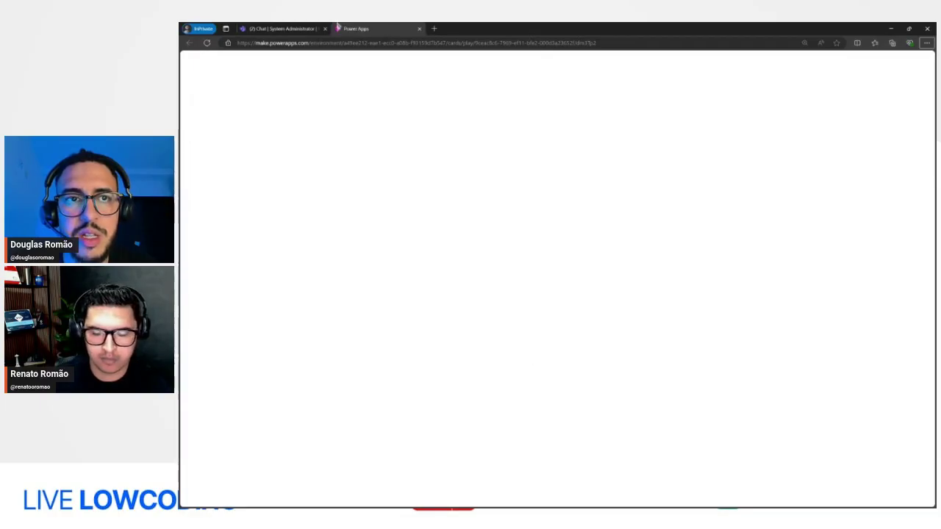
# Return to the Teams chat, handle the blocked pop-up and retry loading the newly received card
pyautogui.click(287, 28)
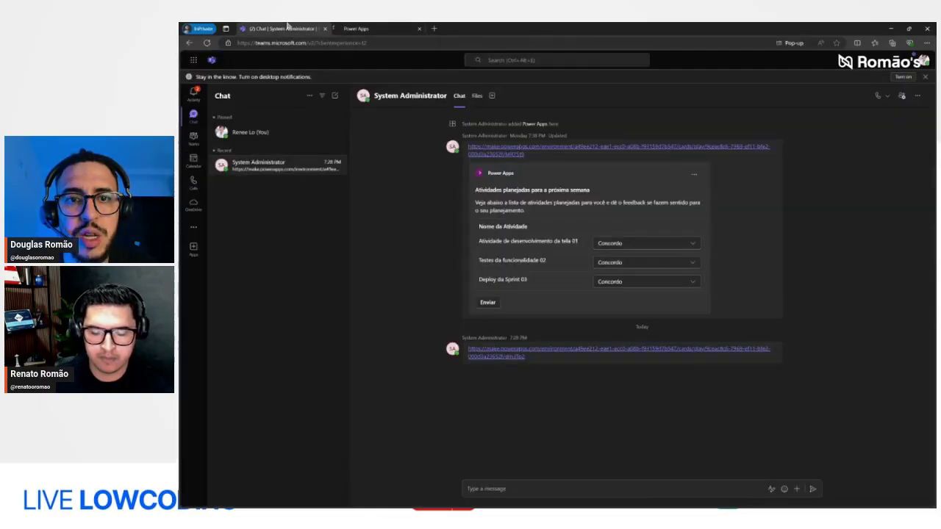
pyautogui.click(777, 42)
pyautogui.click(287, 28)
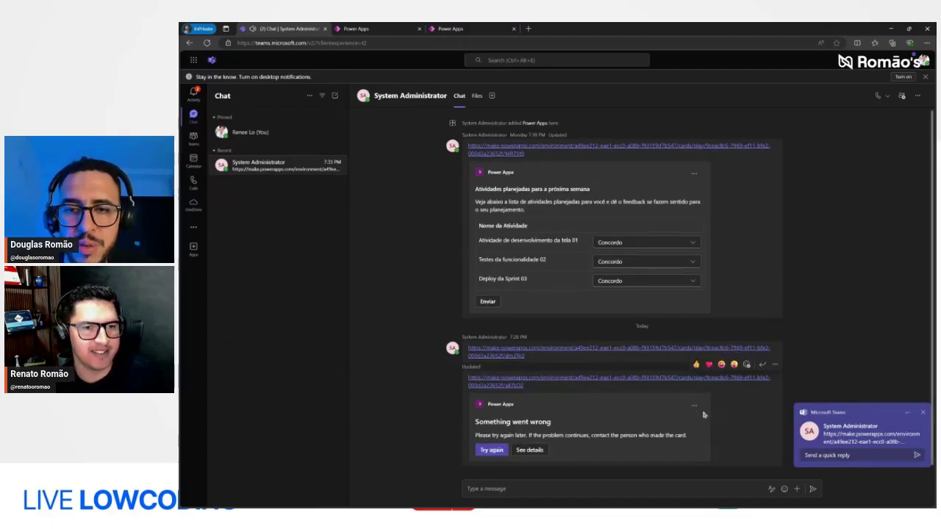
pyautogui.click(504, 452)
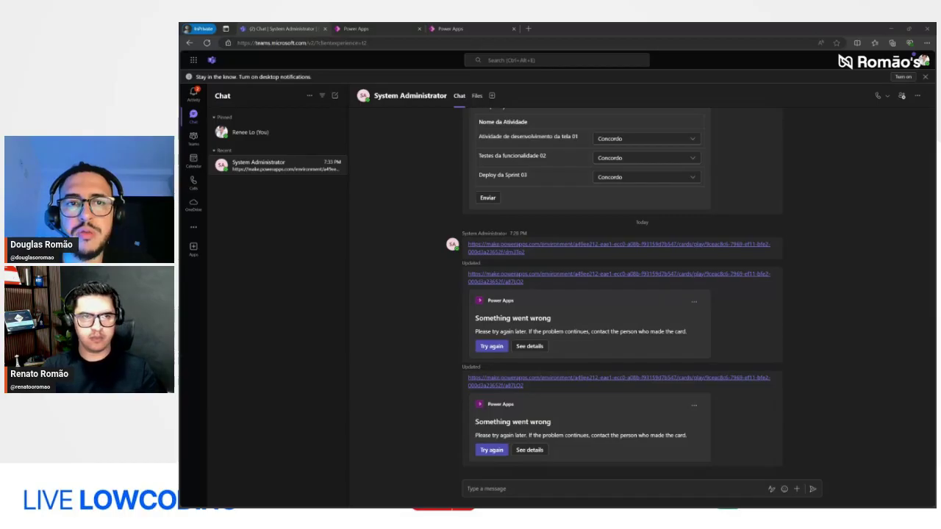
pyautogui.click(492, 449)
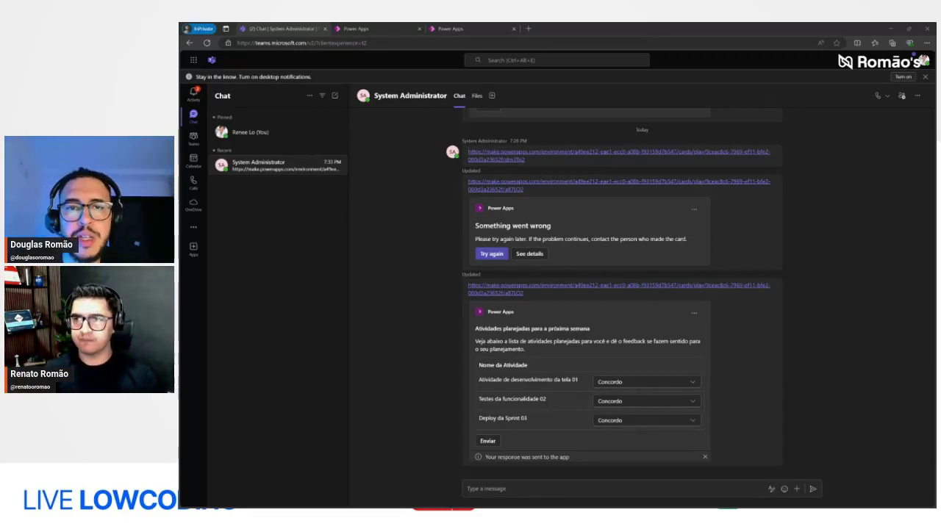
# Submit the card's responses from the Teams chat with every activity set to Concordo
pyautogui.click(568, 455)
pyautogui.click(488, 440)
pyautogui.rightClick(473, 436)
pyautogui.click(433, 408)
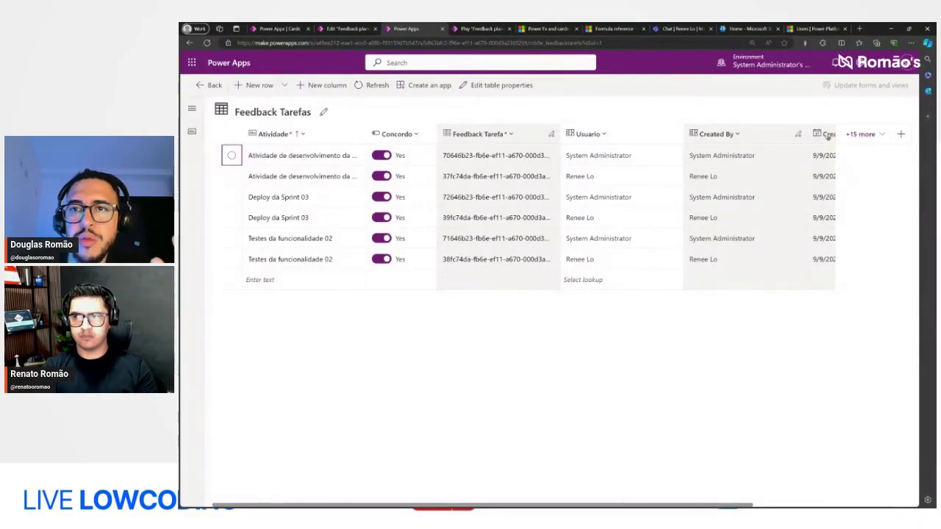
# Hide the Created By column in the Feedback Tarefas table and sort the records by Created On from newer to older
pyautogui.click(735, 134)
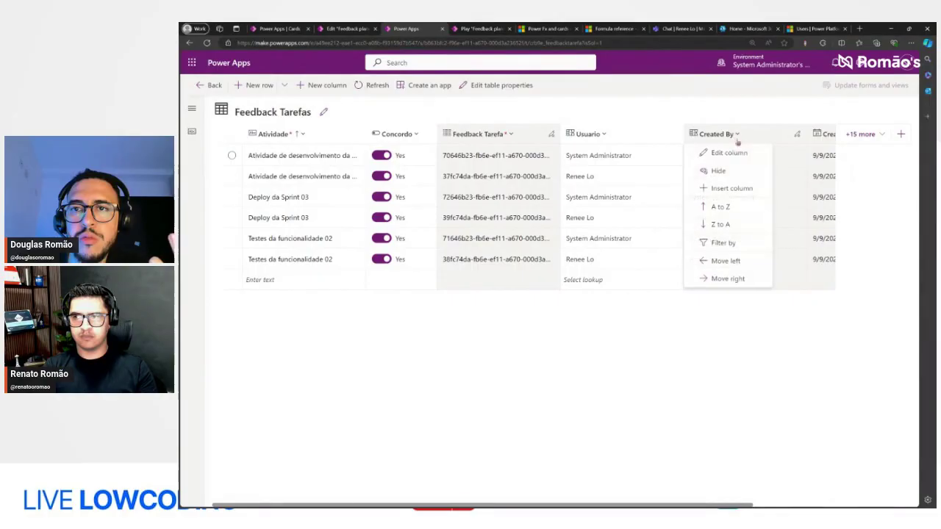
pyautogui.click(716, 172)
pyautogui.click(742, 140)
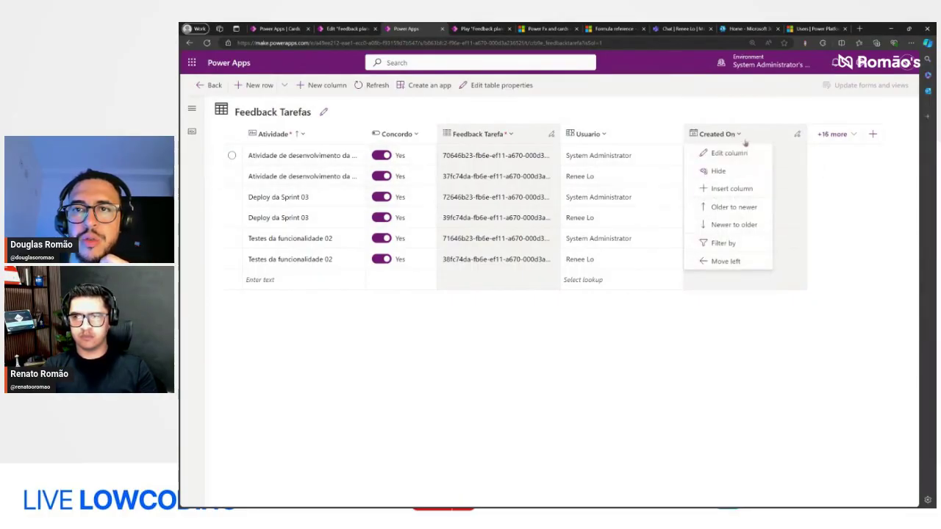
pyautogui.click(733, 224)
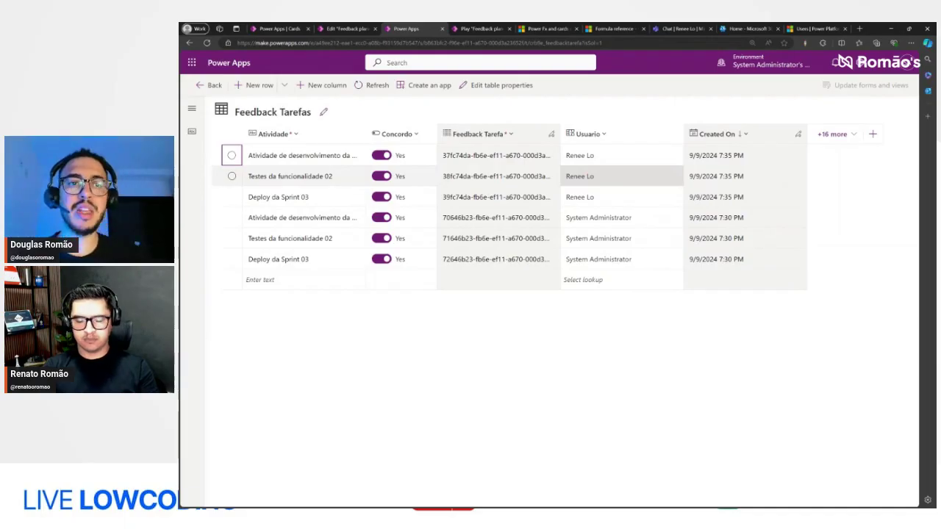
# Return to the card editor and open the JSON view of the feedback card
pyautogui.hotkey('alt', 'Tab')
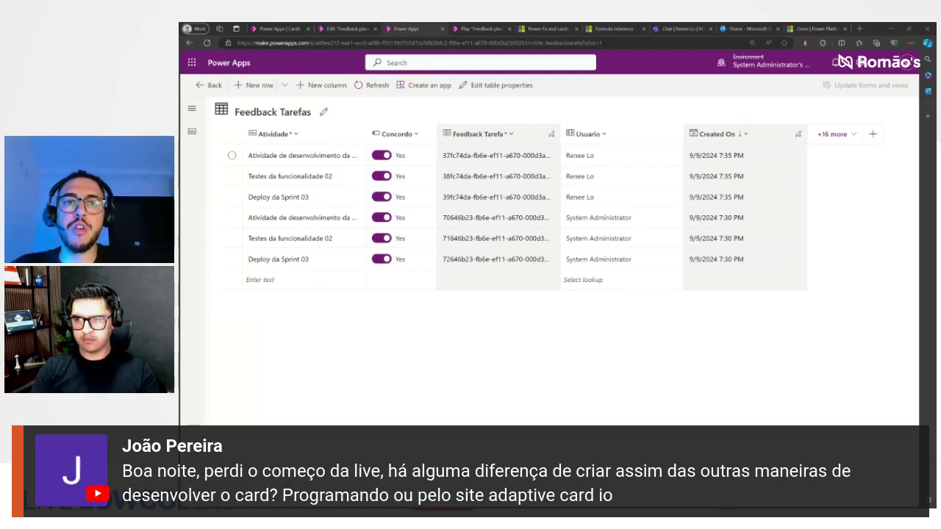
pyautogui.hotkey('ctrl', 'shift', 'Tab')
pyautogui.click(841, 91)
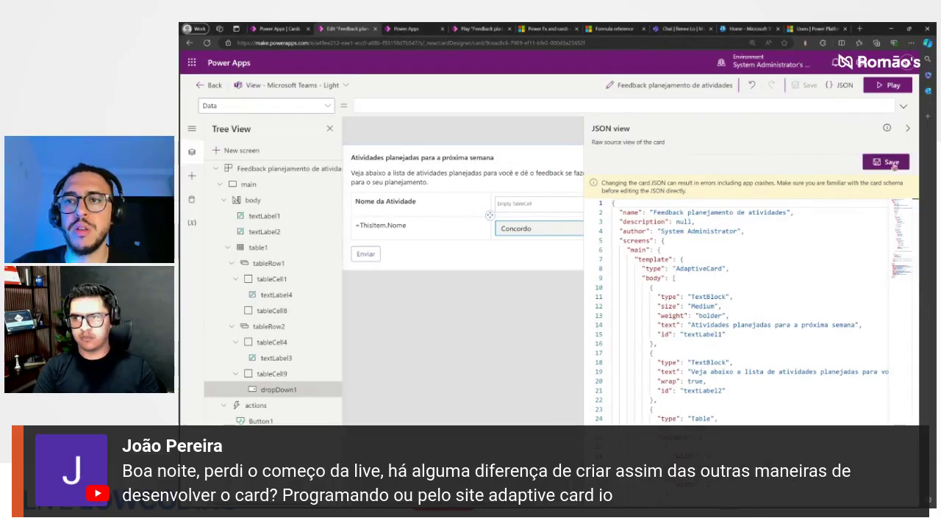
pyautogui.click(882, 163)
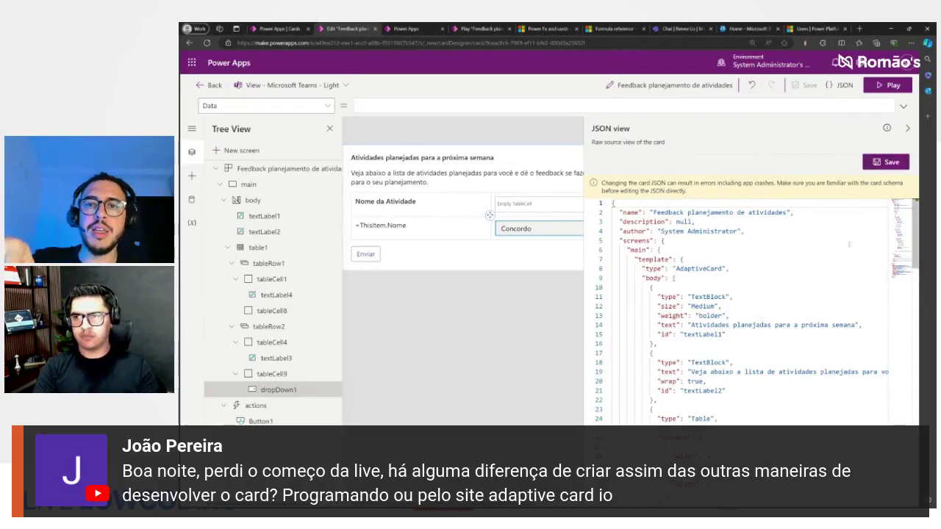